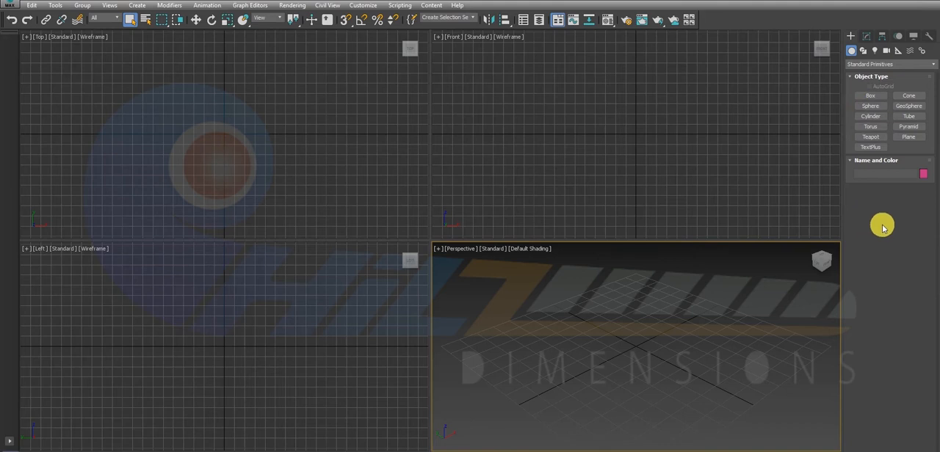
# Create a standard cylinder at the origin of the Top view, about 24.7 cm in radius and 83 cm high.
pyautogui.click(869, 116)
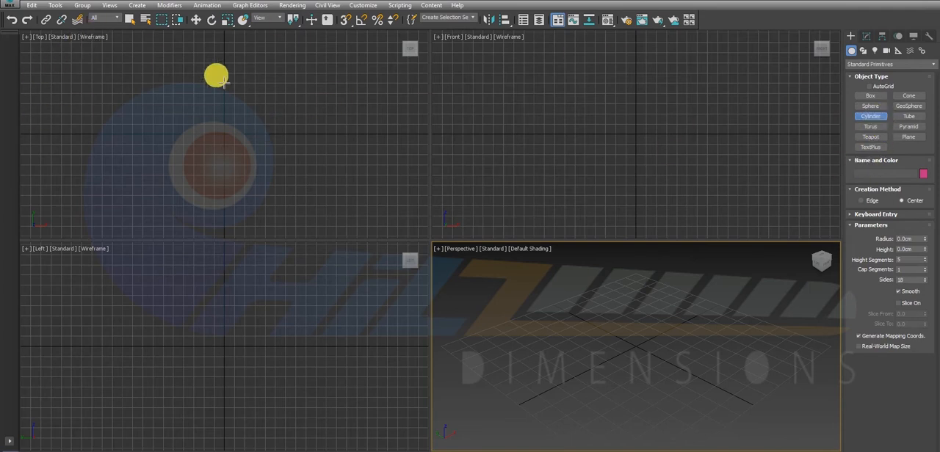
pyautogui.click(232, 142)
pyautogui.moveTo(231, 142)
pyautogui.mouseDown()
pyautogui.moveTo(247, 153)
pyautogui.moveTo(242, 145)
pyautogui.mouseUp()
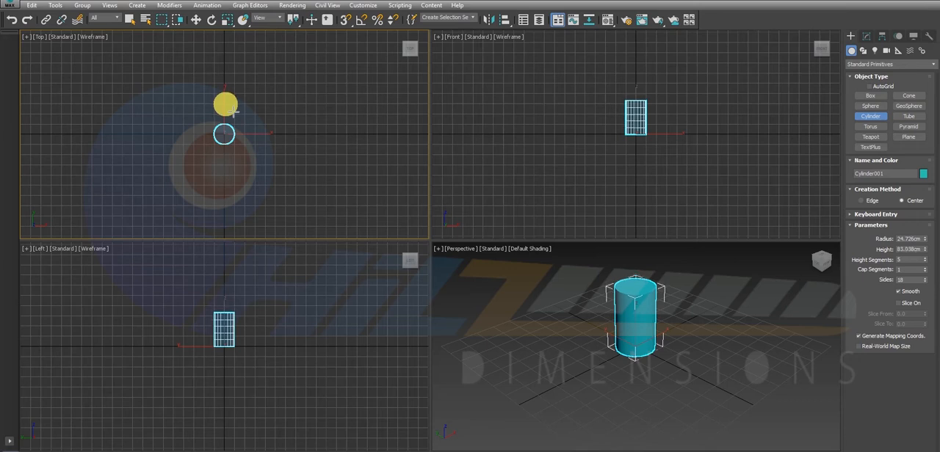
pyautogui.click(231, 111)
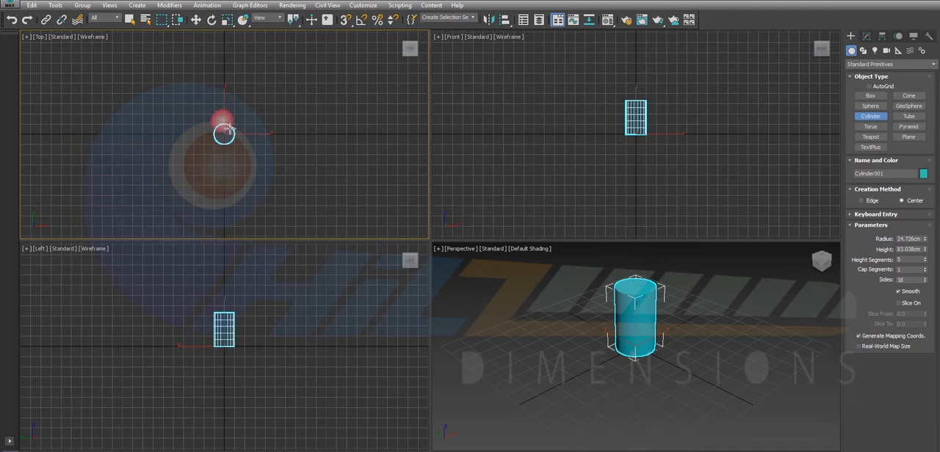
pyautogui.rightClick(229, 103)
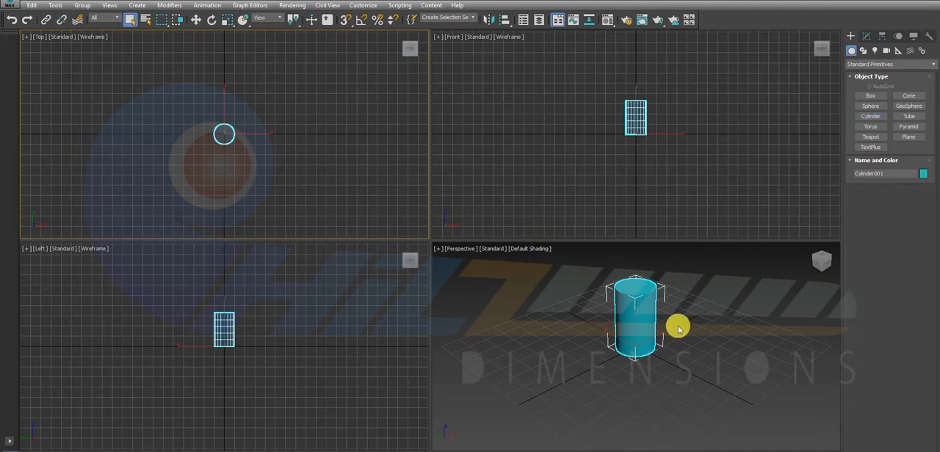
# Turn on Edged Faces shading in the Perspective view and maximize that viewport.
pyautogui.click(660, 293)
pyautogui.click(529, 250)
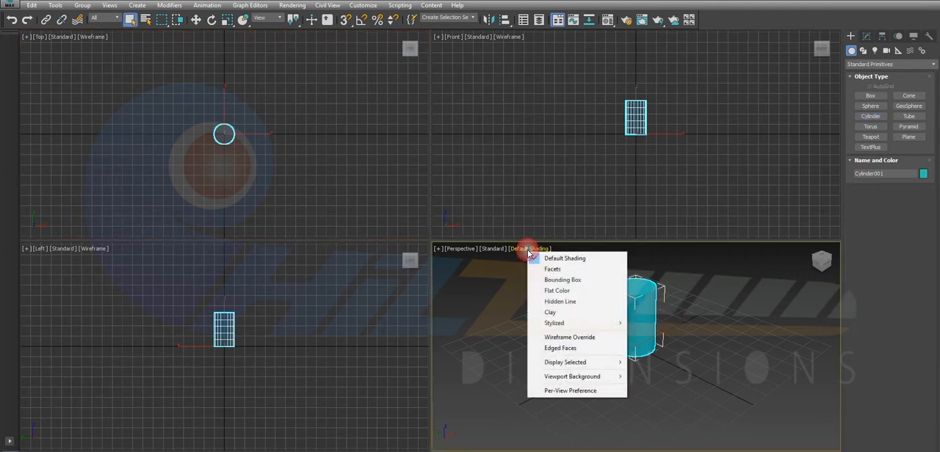
pyautogui.click(557, 350)
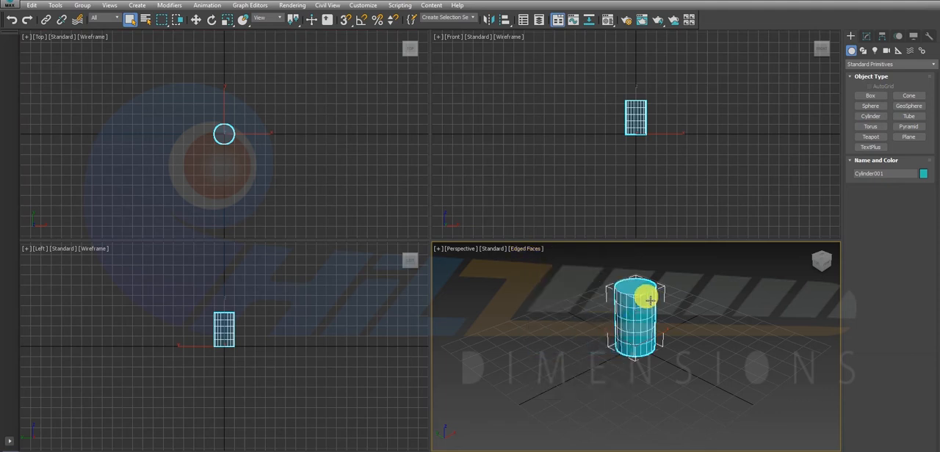
pyautogui.hotkey('alt', 'w')
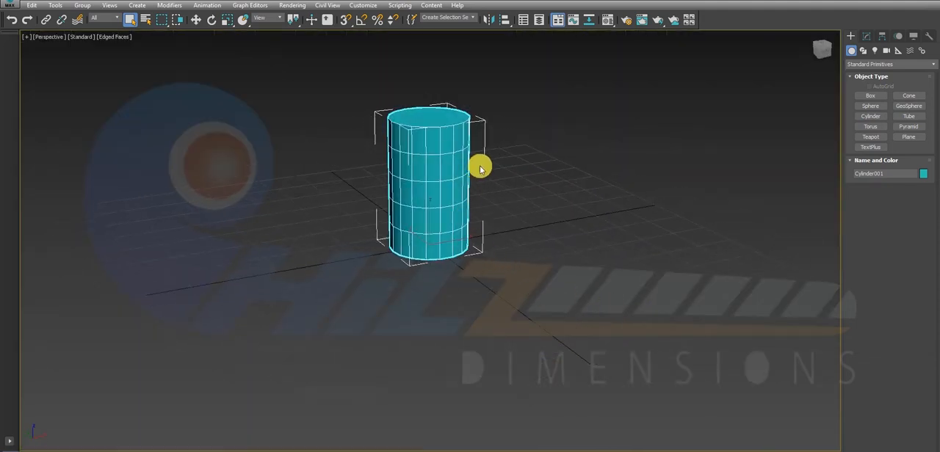
pyautogui.moveTo(481, 164); pyautogui.dragTo(487, 215, button='middle')
pyautogui.scroll(6, 485, 214)
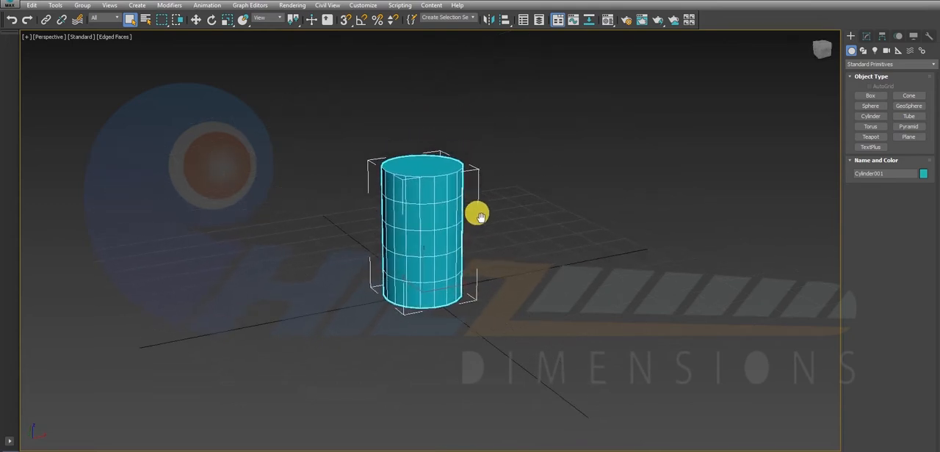
pyautogui.scroll(-3, 477, 213)
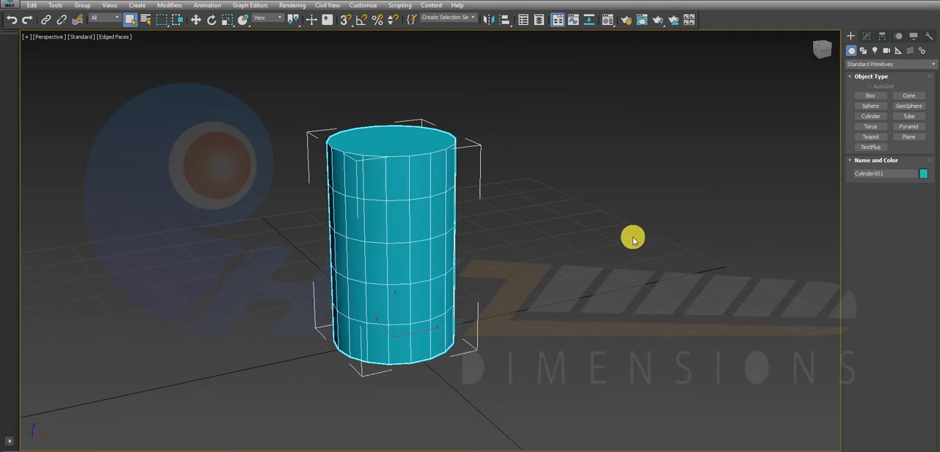
# Set the cylinder's height segments to 1 and its number of sides to 8.
pyautogui.click(866, 36)
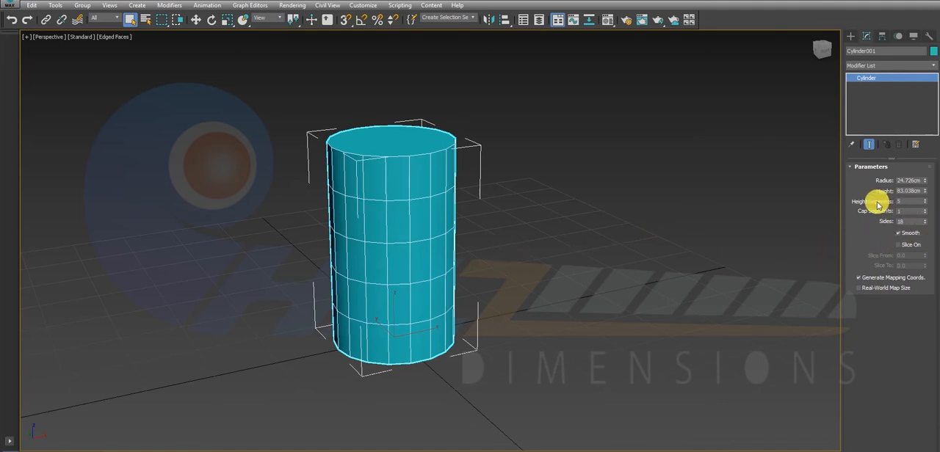
pyautogui.rightClick(924, 203)
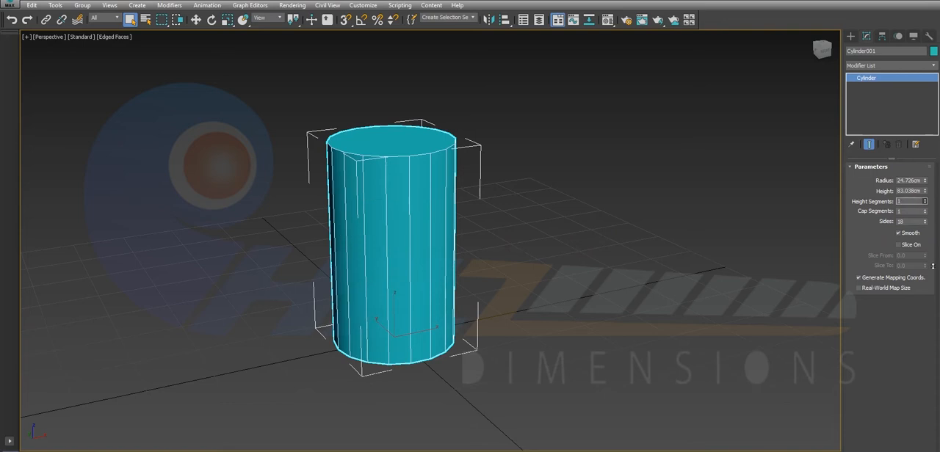
pyautogui.keyDown('alt'); pyautogui.moveTo(633, 258); pyautogui.dragTo(506, 250, button='middle'); pyautogui.keyUp('alt')
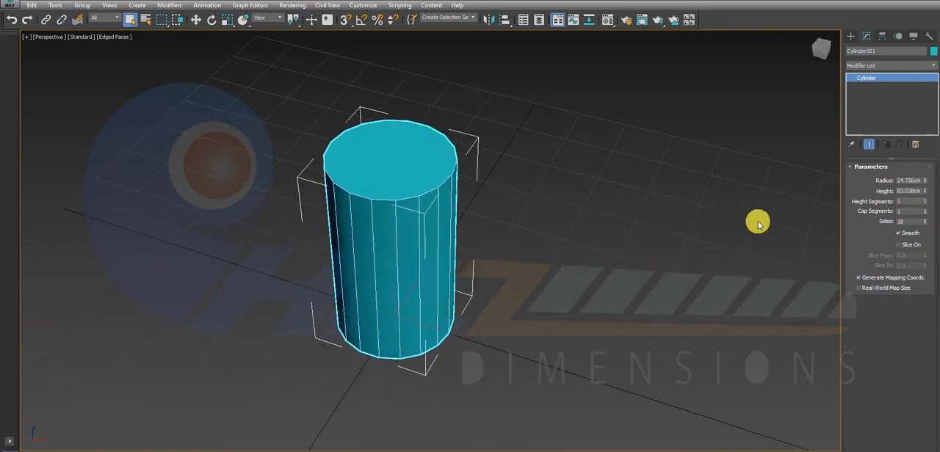
pyautogui.moveTo(914, 225); pyautogui.dragTo(853, 224)
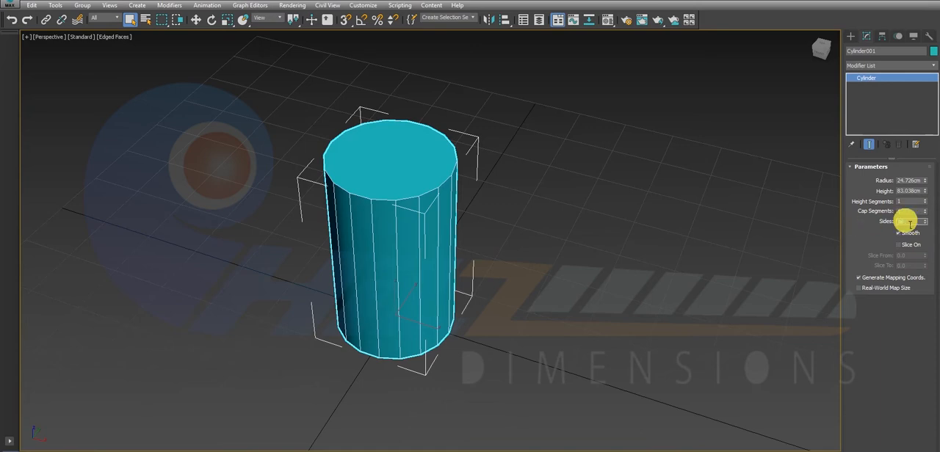
pyautogui.write('8')
pyautogui.press('Return')
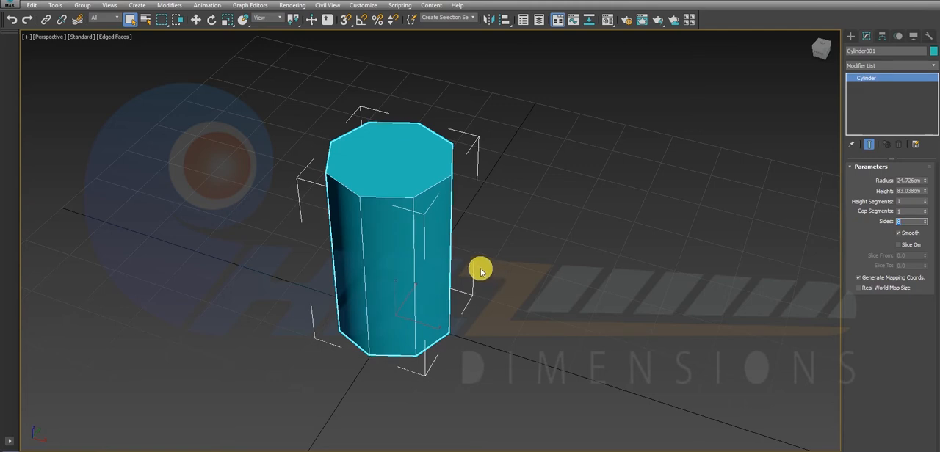
# Convert the eight-sided cylinder to an Editable Poly.
pyautogui.keyDown('alt'); pyautogui.moveTo(461, 254); pyautogui.dragTo(379, 234, button='middle'); pyautogui.keyUp('alt')
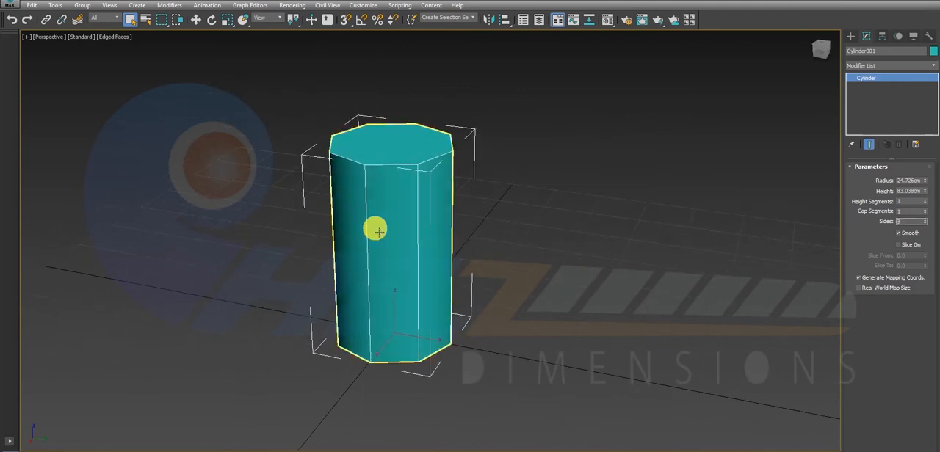
pyautogui.click(378, 231)
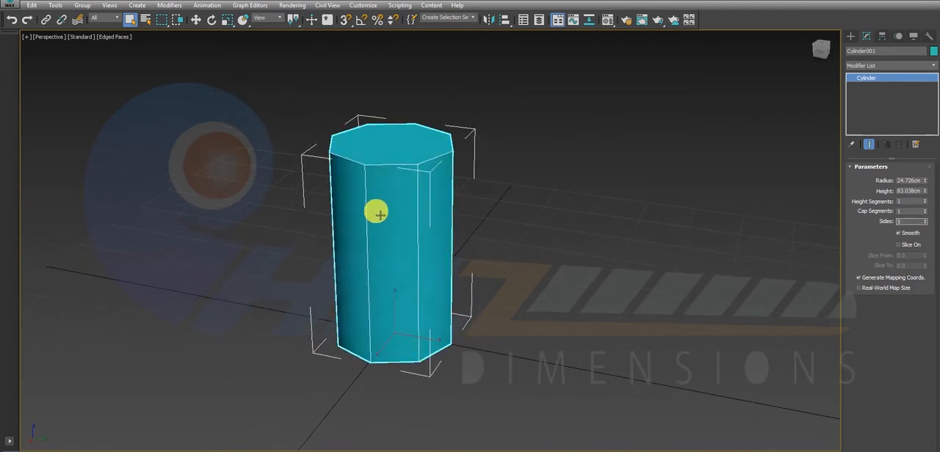
pyautogui.rightClick(377, 213)
pyautogui.moveTo(440, 318)
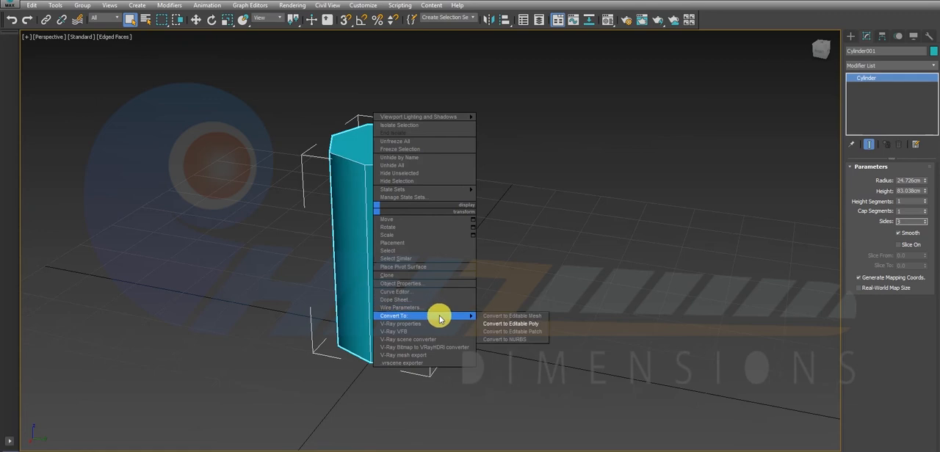
pyautogui.click(527, 324)
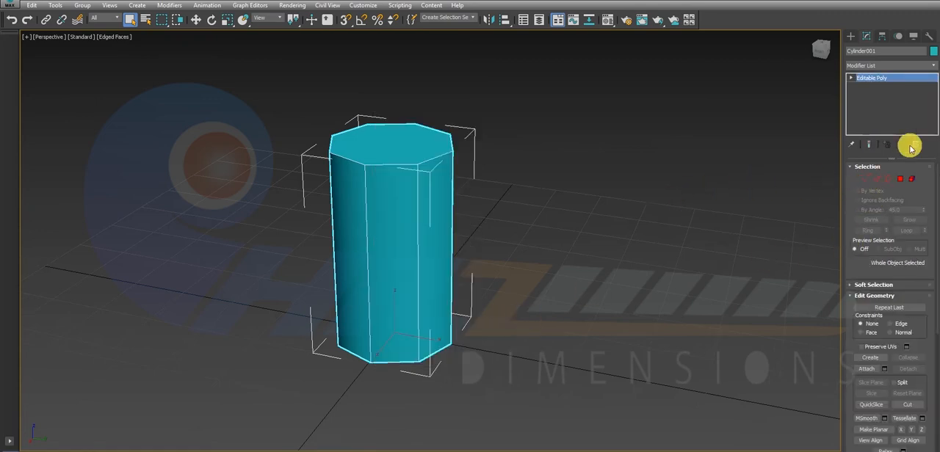
# Inset the top and bottom cap polygons of the cylinder together, to roughly two thirds of their original width.
pyautogui.click(900, 179)
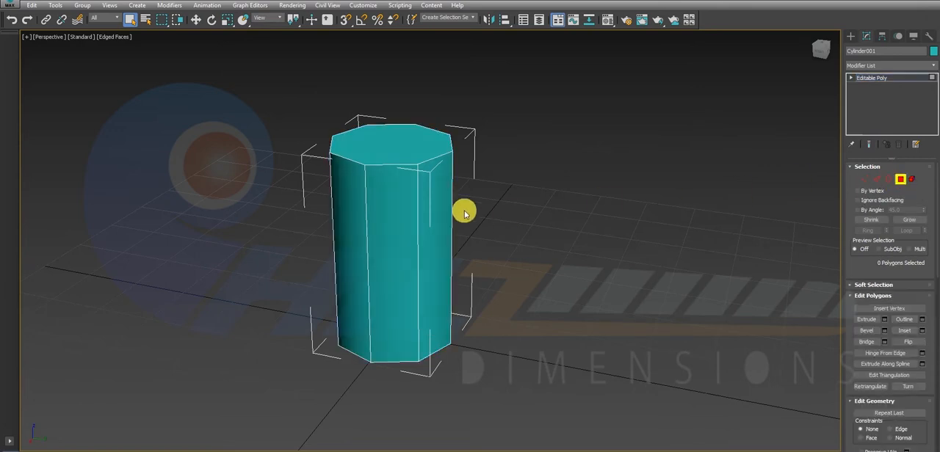
pyautogui.click(414, 151)
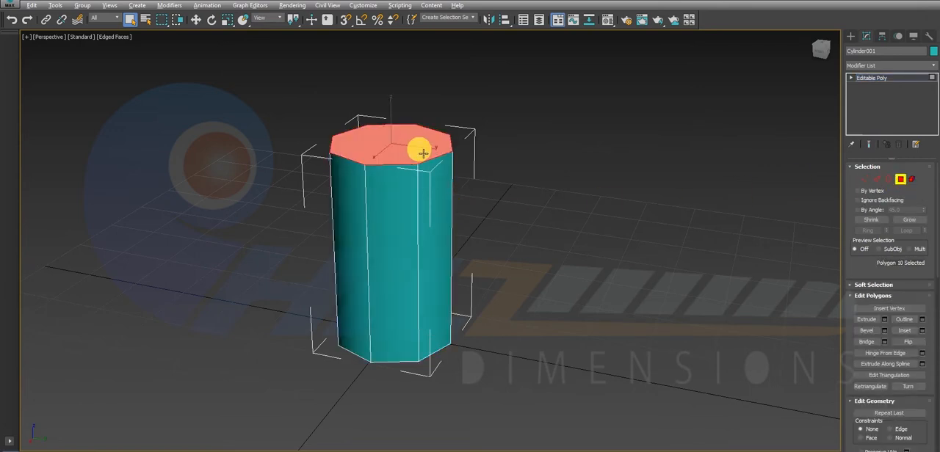
pyautogui.keyDown('alt'); pyautogui.moveTo(419, 151); pyautogui.dragTo(394, 142, button='middle'); pyautogui.keyUp('alt')
pyautogui.keyDown('alt'); pyautogui.moveTo(419, 197); pyautogui.dragTo(419, 226, button='middle'); pyautogui.keyUp('alt')
pyautogui.keyDown('ctrl'); pyautogui.click(403, 339); pyautogui.keyUp('ctrl')
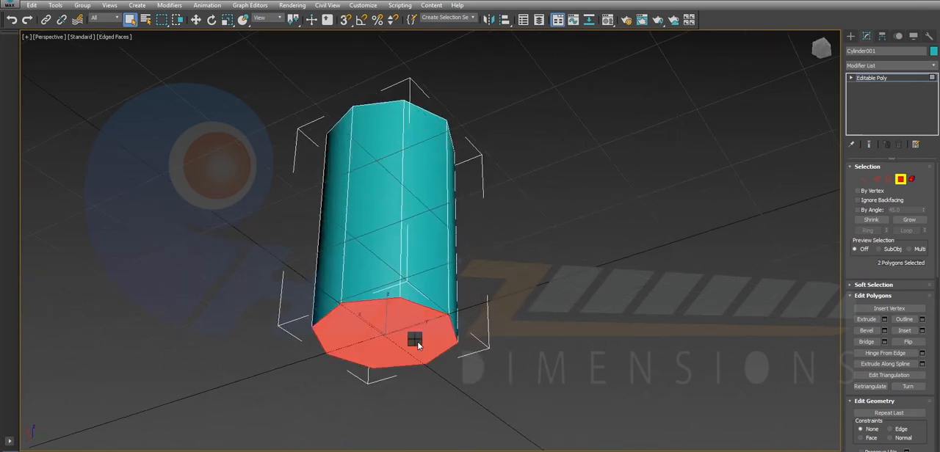
pyautogui.rightClick(415, 339)
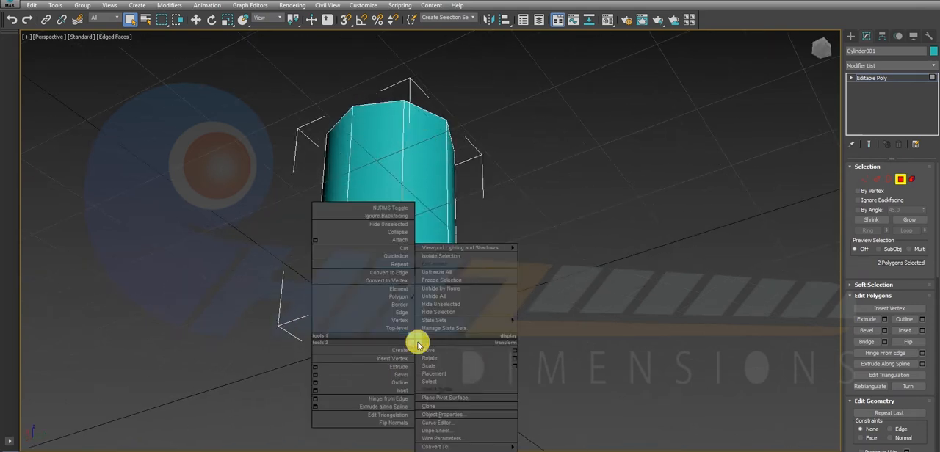
pyautogui.click(316, 394)
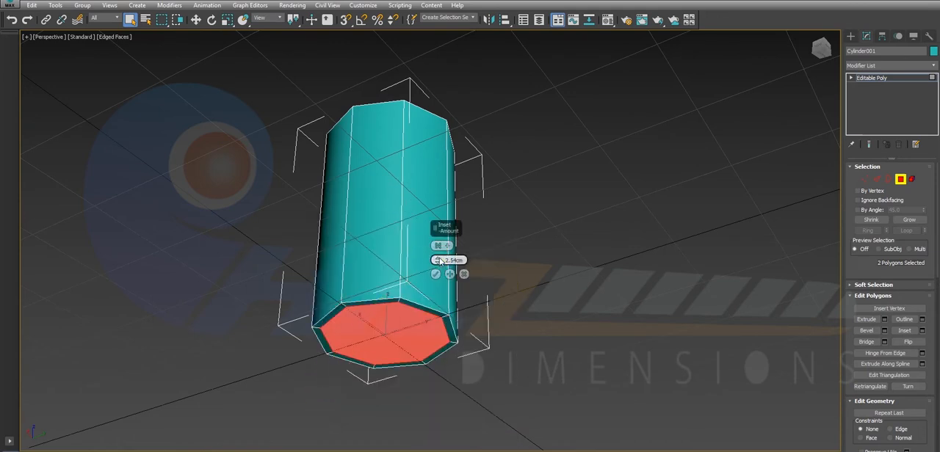
pyautogui.moveTo(439, 261); pyautogui.dragTo(443, 250)
pyautogui.click(435, 273)
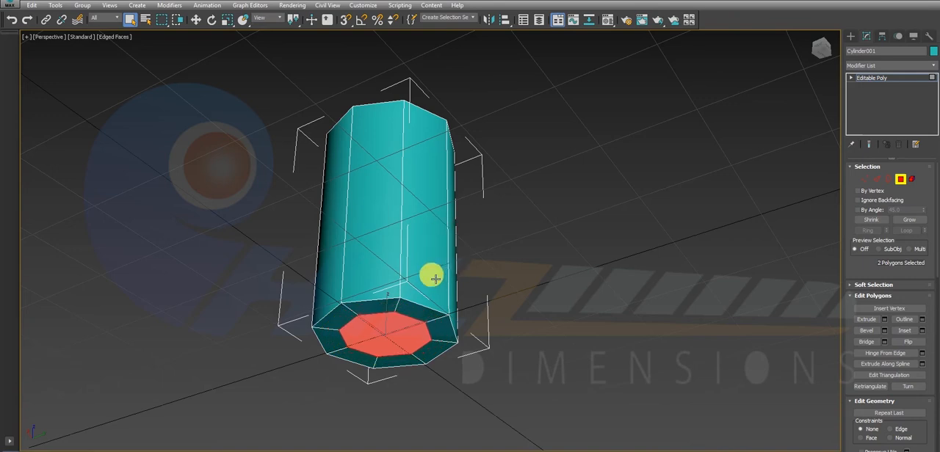
# Move the inset bottom polygon down and the inset top polygon up to taper both ends, then leave polygon editing.
pyautogui.click(375, 344)
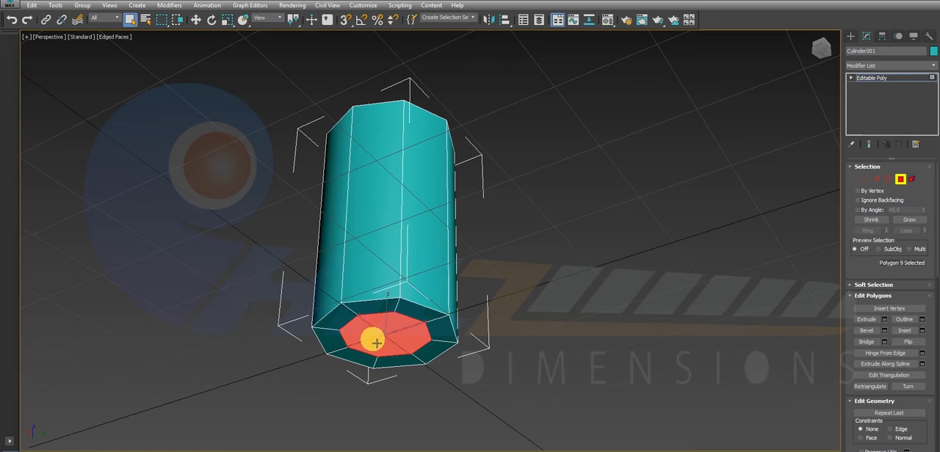
pyautogui.press('w')
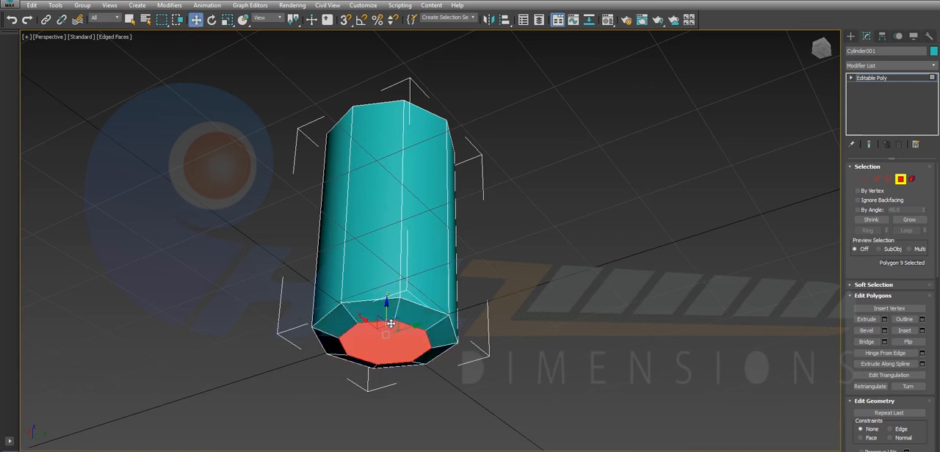
pyautogui.keyDown('alt'); pyautogui.moveTo(390, 313); pyautogui.dragTo(377, 60, button='middle'); pyautogui.keyUp('alt')
pyautogui.click(381, 103)
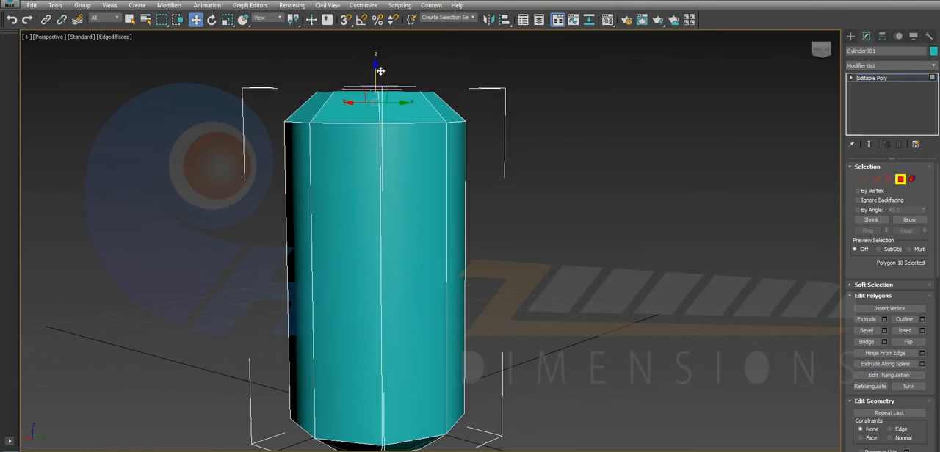
pyautogui.click(899, 178)
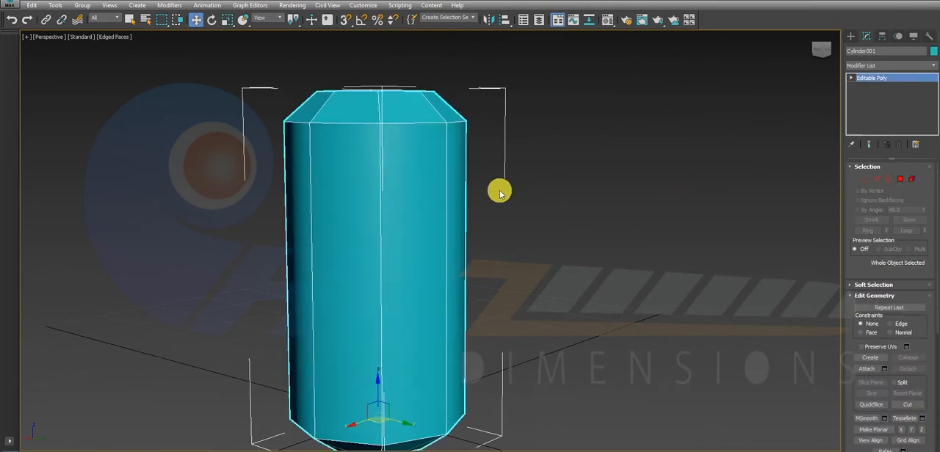
# Apply a MeshSmooth modifier to the whole tapered cylinder.
pyautogui.scroll(-5, 500, 206)
pyautogui.keyDown('alt'); pyautogui.moveTo(499, 210); pyautogui.dragTo(472, 237, button='middle'); pyautogui.keyUp('alt')
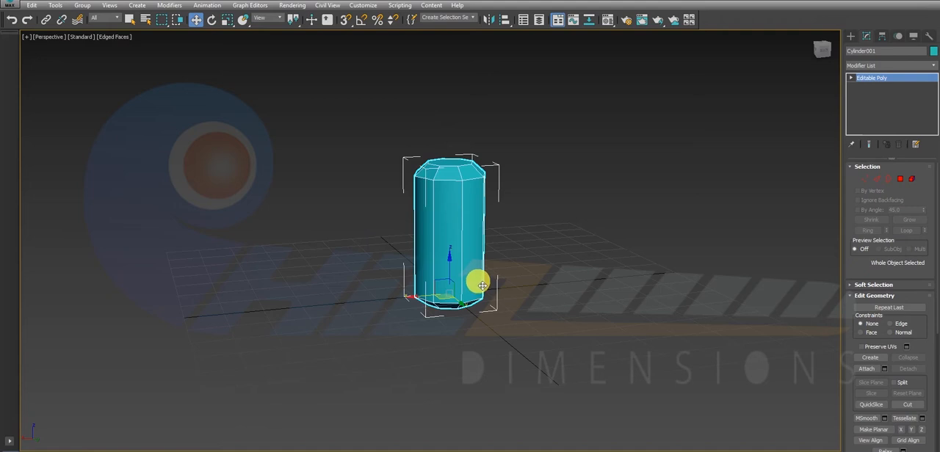
pyautogui.click(876, 68)
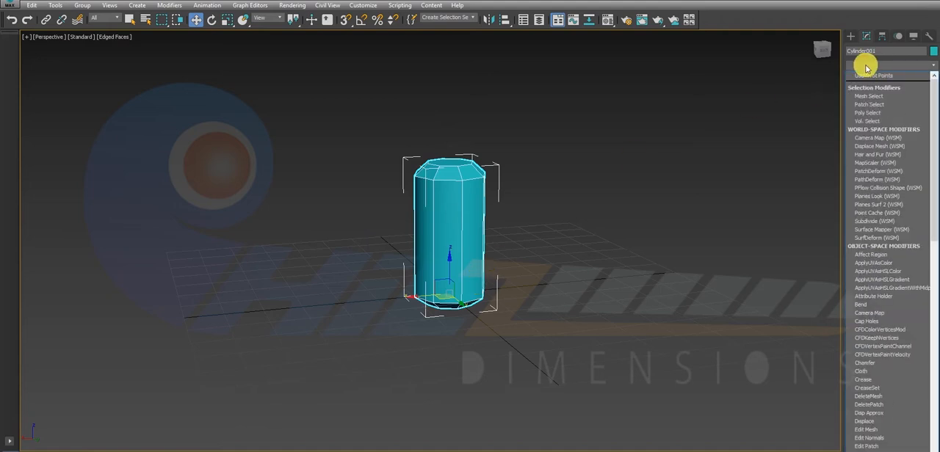
pyautogui.scroll(-20, 866, 67)
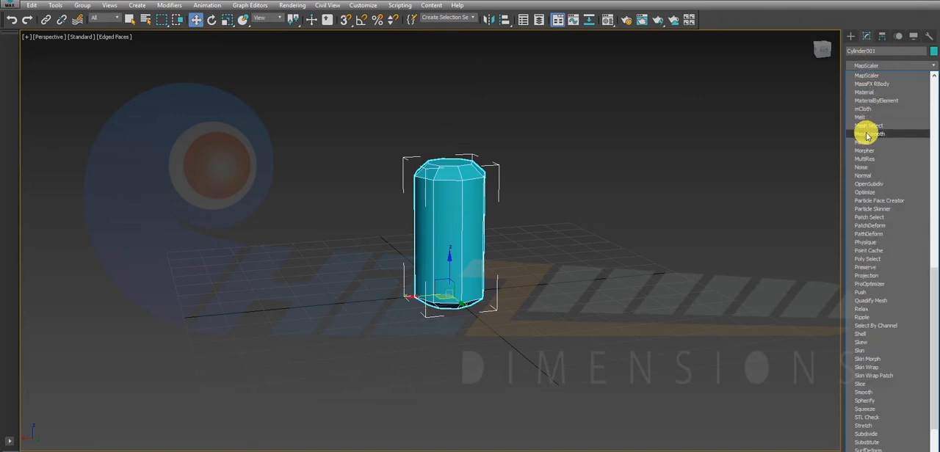
pyautogui.click(867, 134)
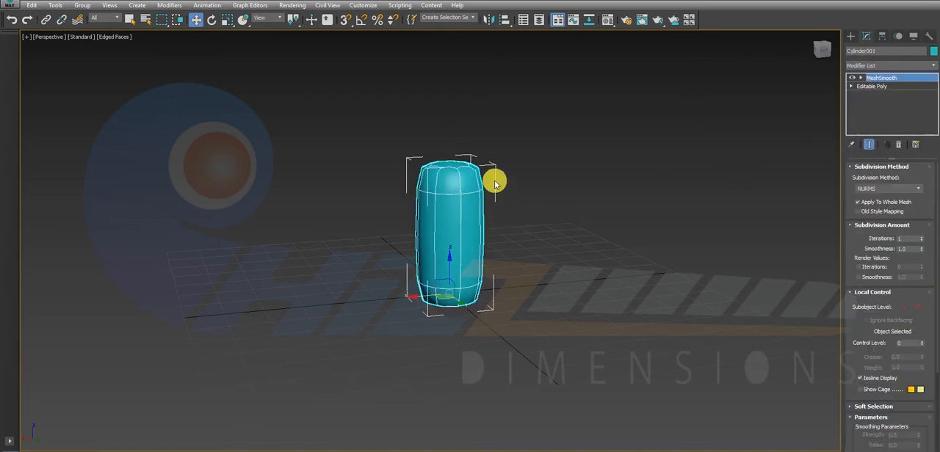
# Set the MeshSmooth subdivision iterations on the cylinder to 2.
pyautogui.click(538, 150)
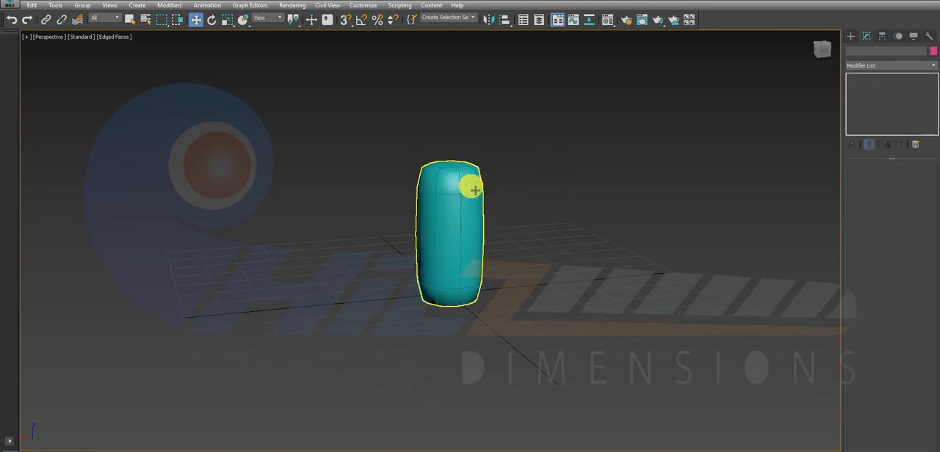
pyautogui.click(450, 219)
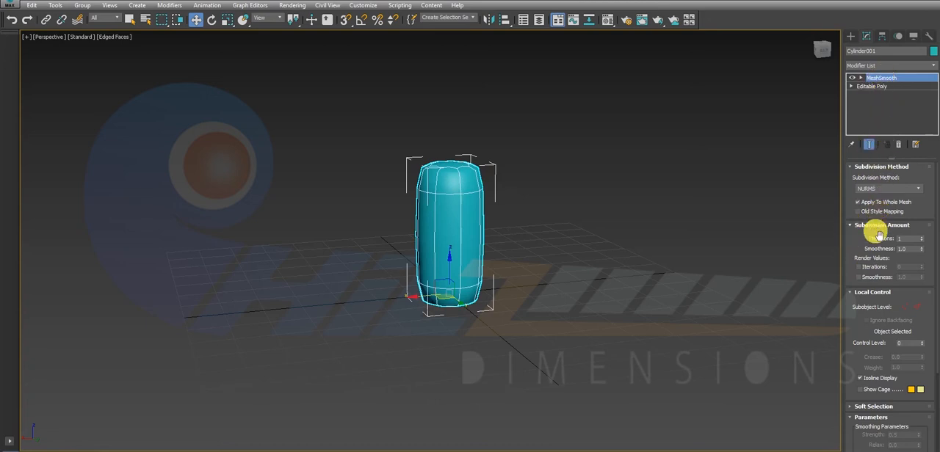
pyautogui.click(921, 238)
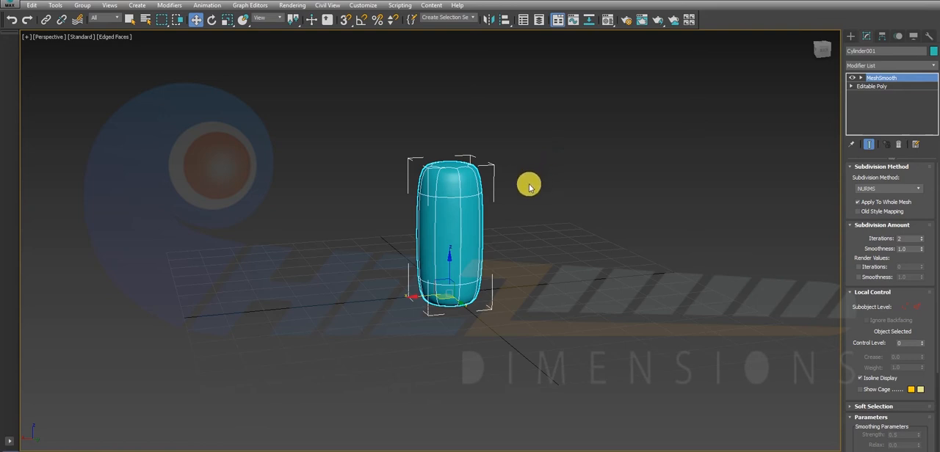
# In the front view, add two horizontal edge loops to the base Editable Poly, just inside the upper and lower shoulders of the body.
pyautogui.click(528, 183)
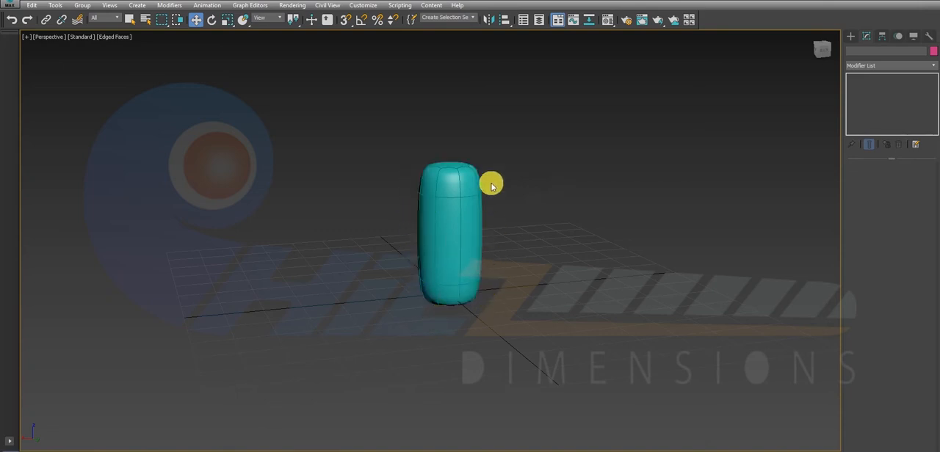
pyautogui.click(450, 199)
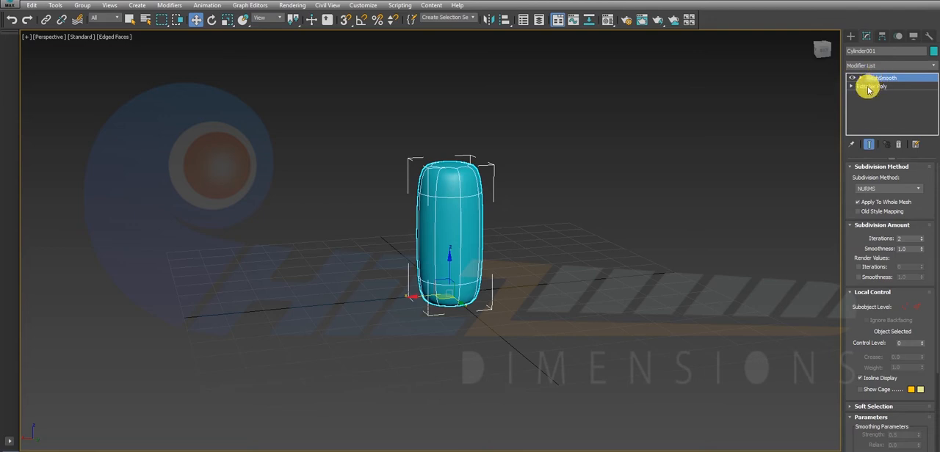
pyautogui.click(866, 86)
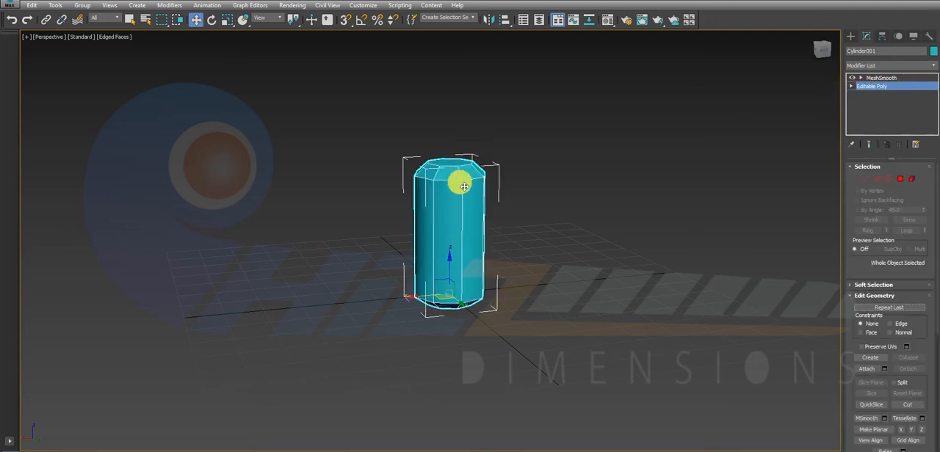
pyautogui.hotkey('alt', 'w')
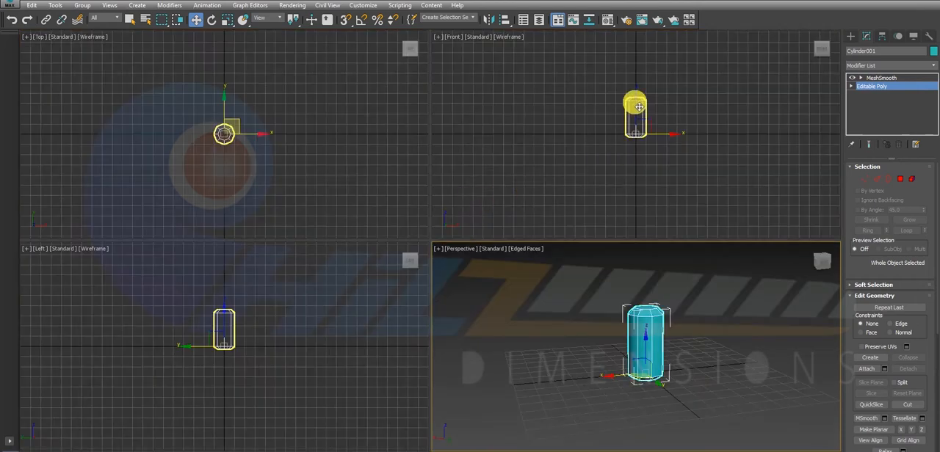
pyautogui.hotkey('alt', 'w')
pyautogui.scroll(6, 427, 186)
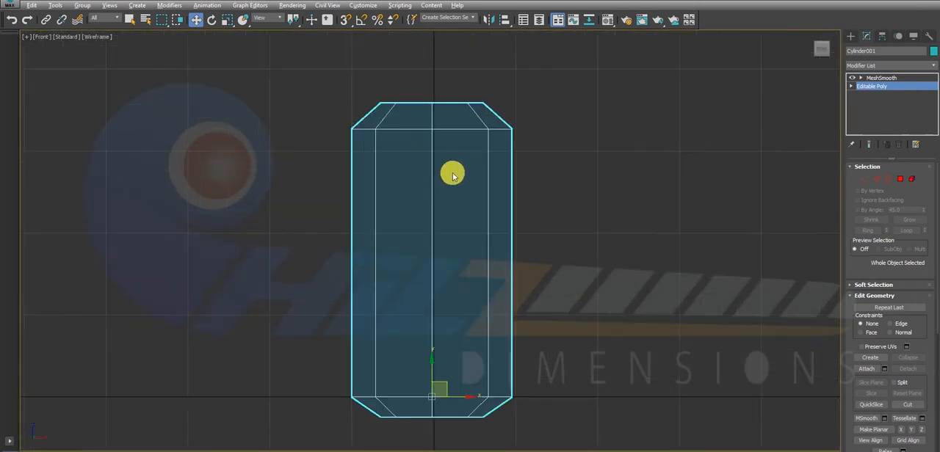
pyautogui.click(877, 178)
pyautogui.rightClick(454, 117)
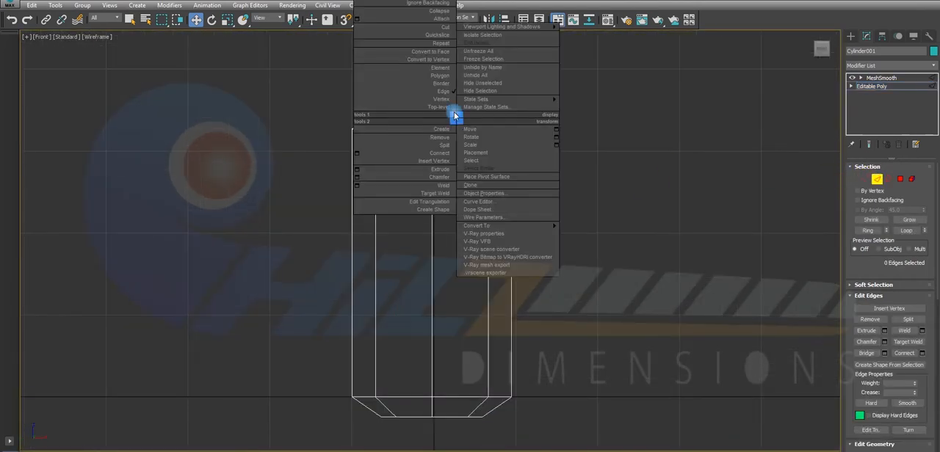
pyautogui.click(440, 44)
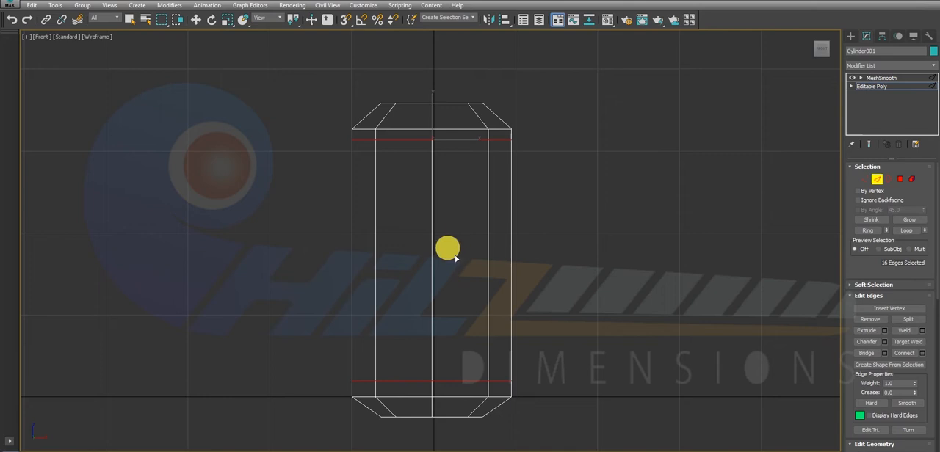
# Return to the perspective view and the MeshSmooth level so the body with the added edge loops is shown smoothed.
pyautogui.hotkey('alt', 'w')
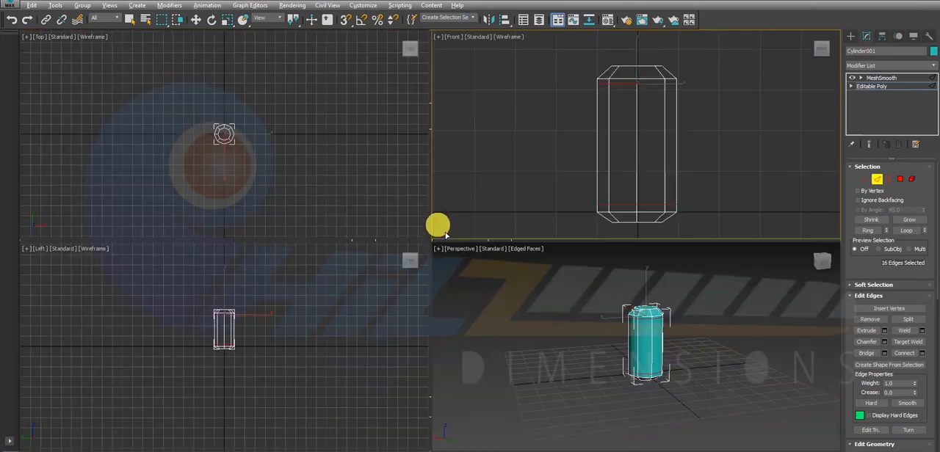
pyautogui.middleClick(647, 346)
pyautogui.hotkey('alt', 'w')
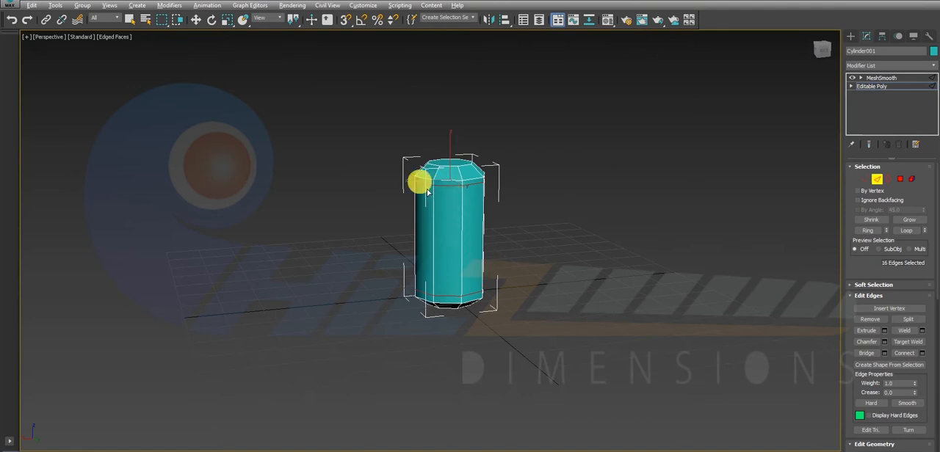
pyautogui.keyDown('alt'); pyautogui.moveTo(515, 191); pyautogui.dragTo(502, 215, button='middle'); pyautogui.keyUp('alt')
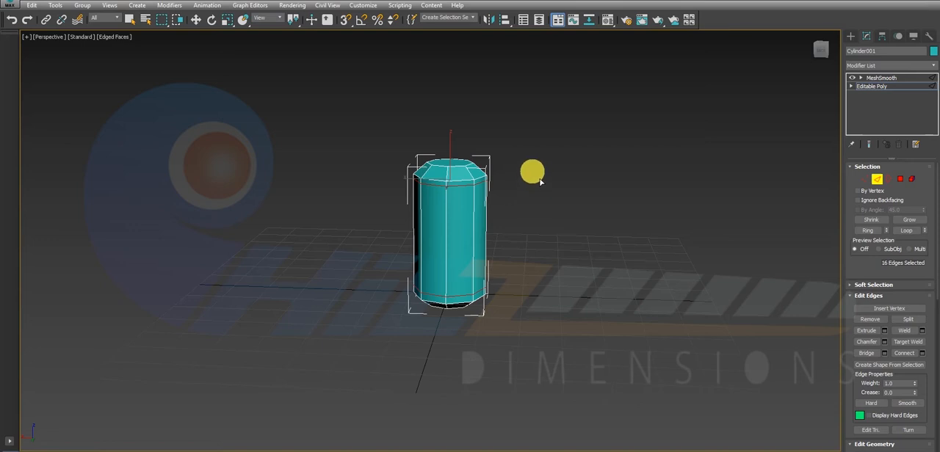
pyautogui.press('w')
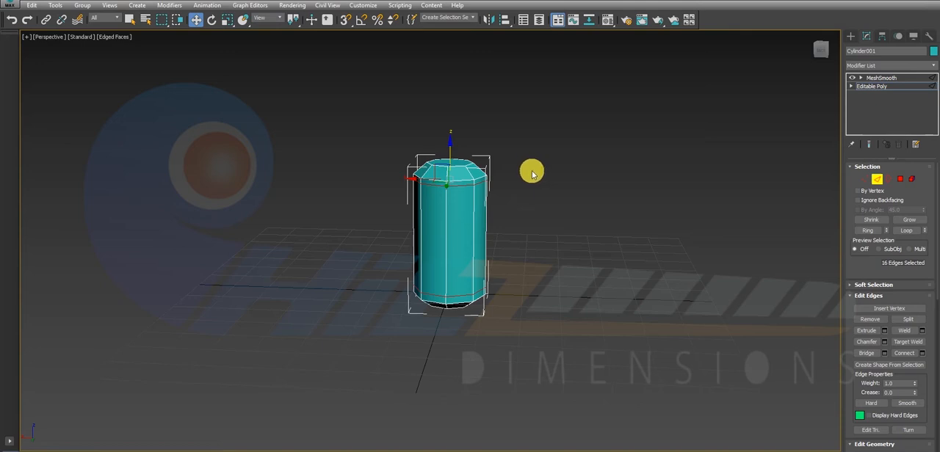
pyautogui.click(885, 79)
pyautogui.hotkey('alt', 'w')
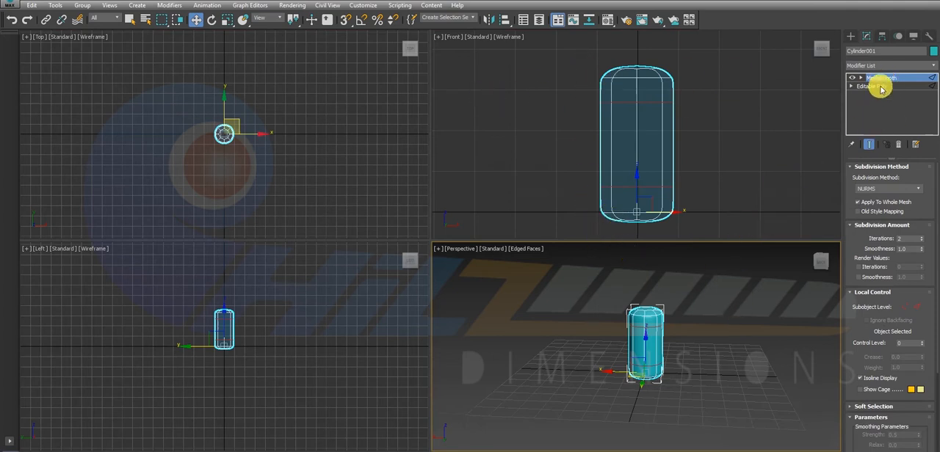
pyautogui.hotkey('alt', 'w')
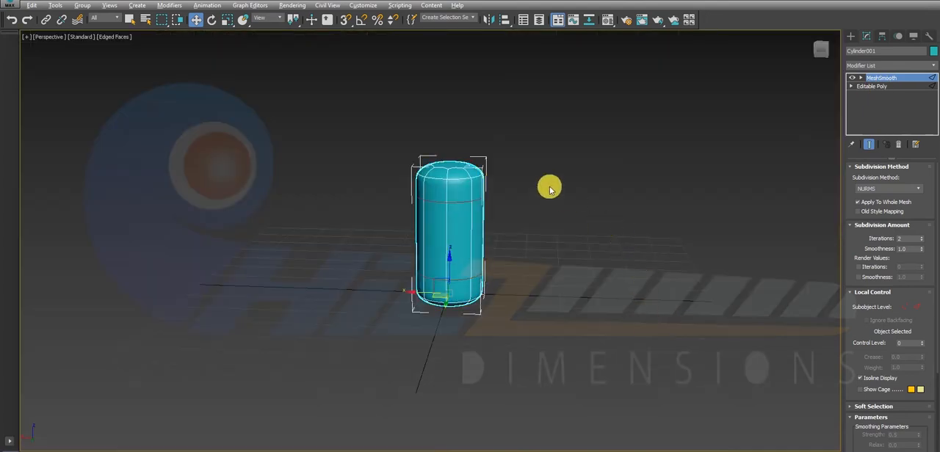
# Examine the smoothed body with edged faces hidden, restore edged faces, and inspect the rounded top and the underside.
pyautogui.click(543, 180)
pyautogui.click(114, 37)
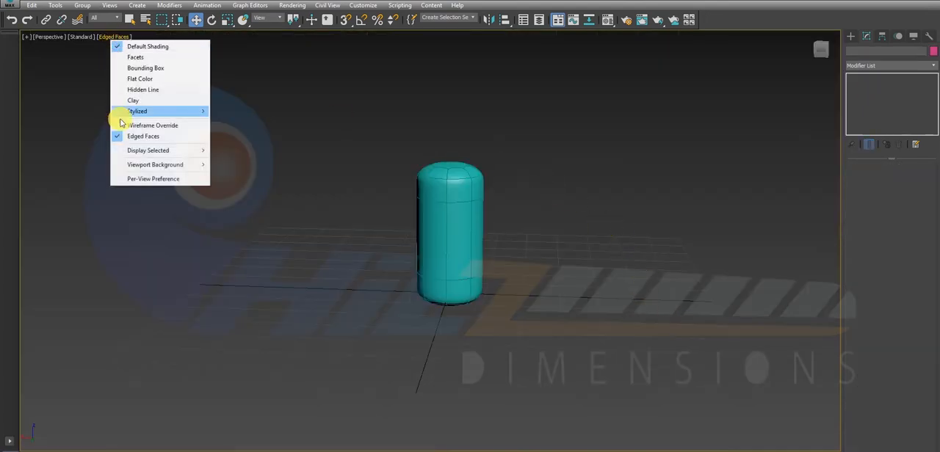
pyautogui.click(121, 135)
pyautogui.keyDown('alt'); pyautogui.moveTo(598, 160); pyautogui.dragTo(583, 201, button='middle'); pyautogui.keyUp('alt')
pyautogui.click(113, 37)
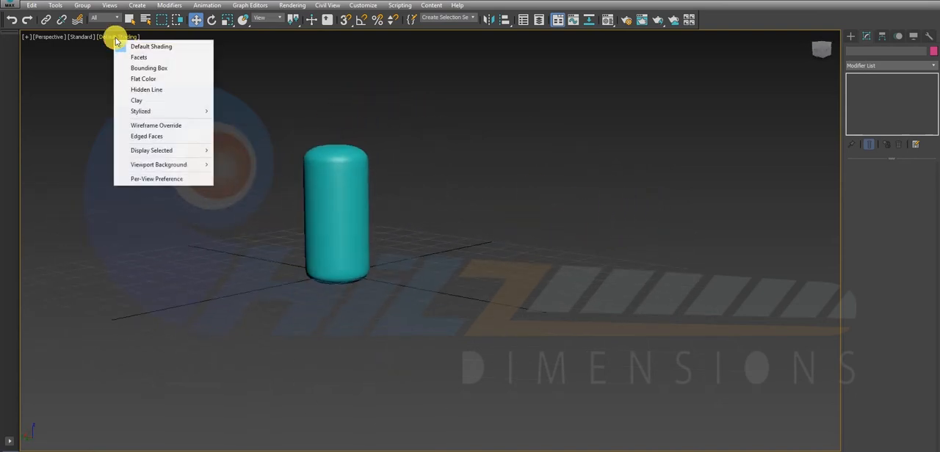
pyautogui.click(165, 137)
pyautogui.scroll(3, 335, 142)
pyautogui.keyDown('alt'); pyautogui.moveTo(336, 140); pyautogui.dragTo(335, 166, button='middle'); pyautogui.keyUp('alt')
pyautogui.moveTo(376, 227); pyautogui.dragTo(517, 150, button='middle')
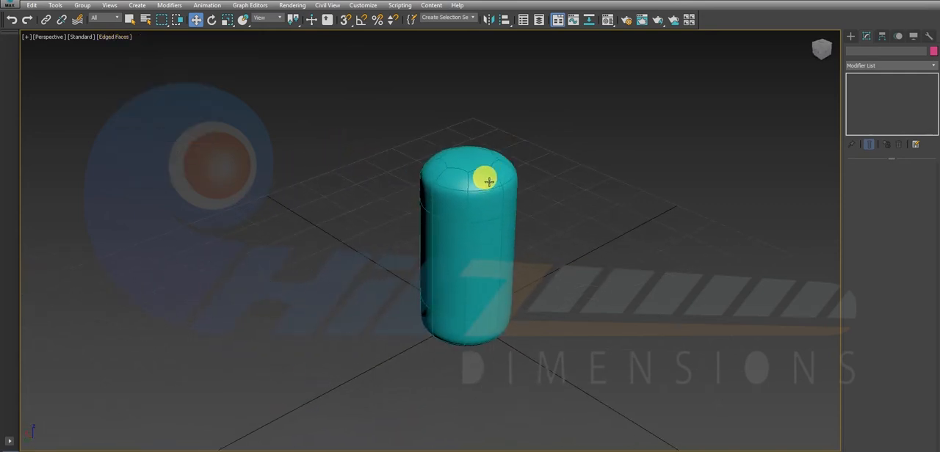
pyautogui.keyDown('alt'); pyautogui.moveTo(489, 181); pyautogui.dragTo(481, 183, button='middle'); pyautogui.keyUp('alt')
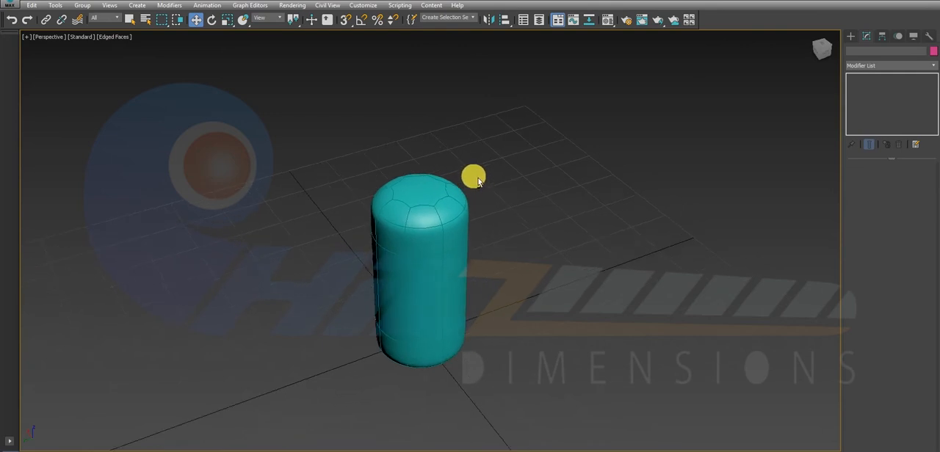
pyautogui.click(420, 212)
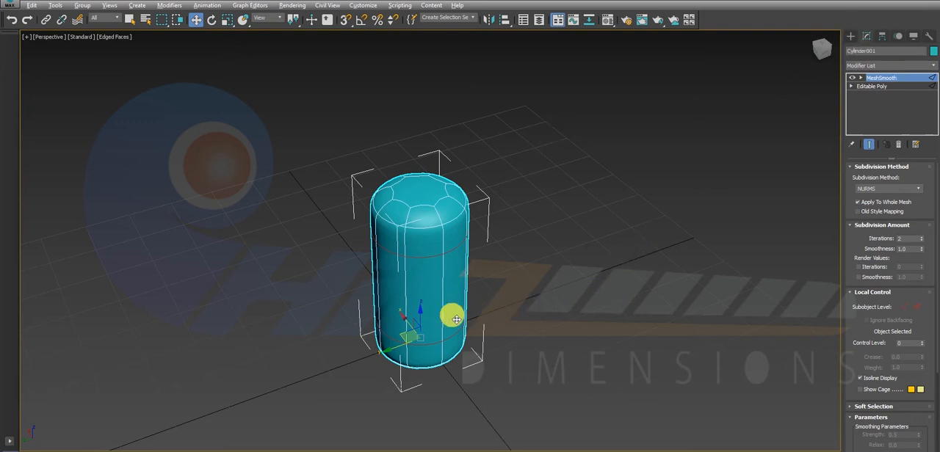
pyautogui.keyDown('alt'); pyautogui.moveTo(455, 320); pyautogui.dragTo(394, 328, button='middle'); pyautogui.keyUp('alt')
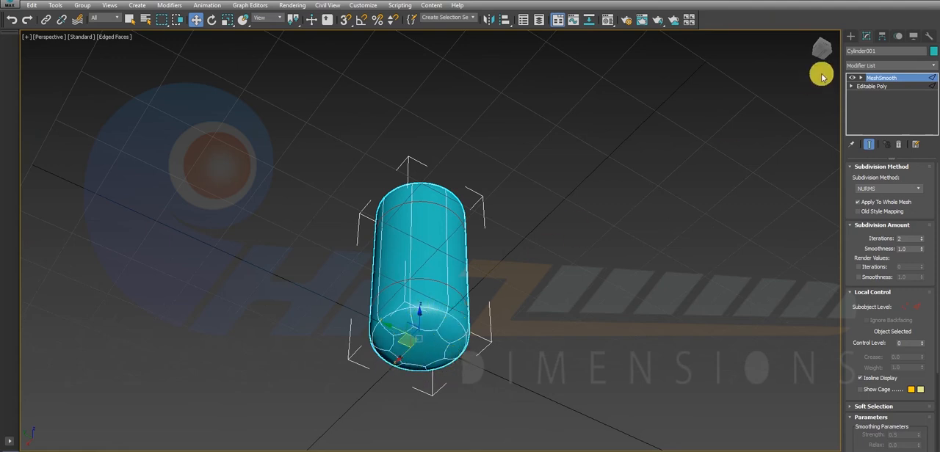
# Create a flat cylinder about 14.3 cm in radius and 2.6 cm high, centred on the body in the top view.
pyautogui.click(850, 37)
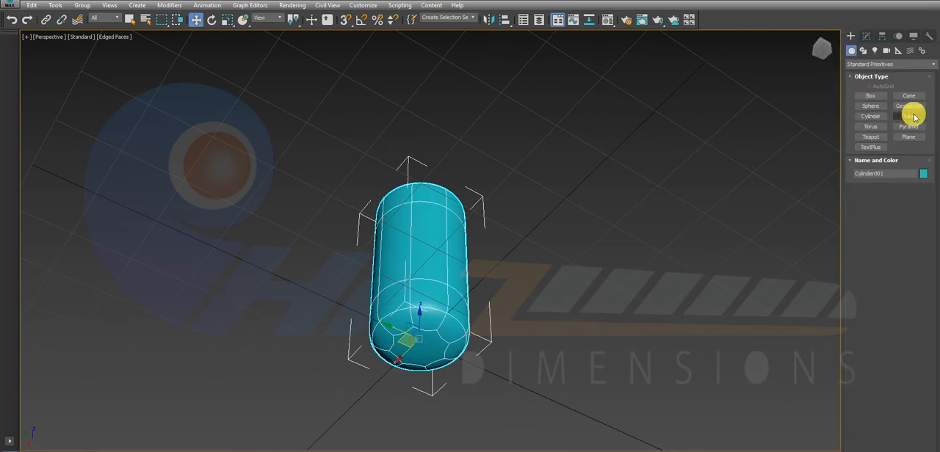
pyautogui.click(870, 116)
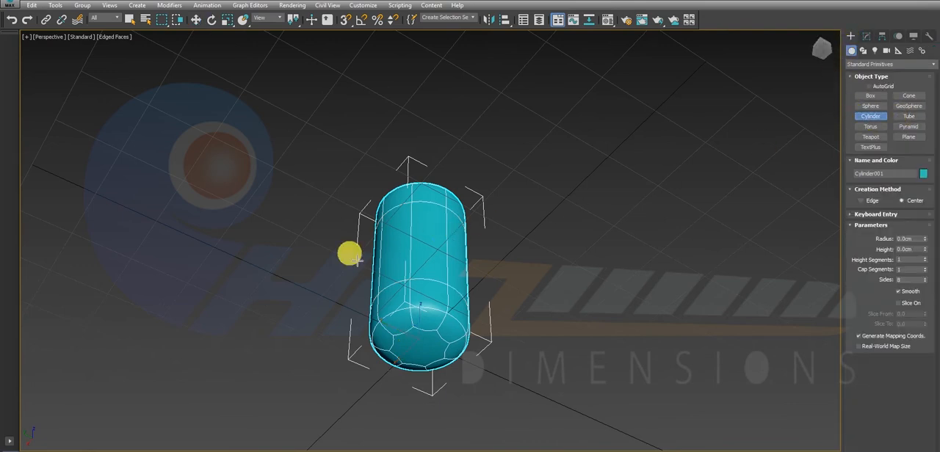
pyautogui.hotkey('alt', 'w')
pyautogui.scroll(6, 221, 135)
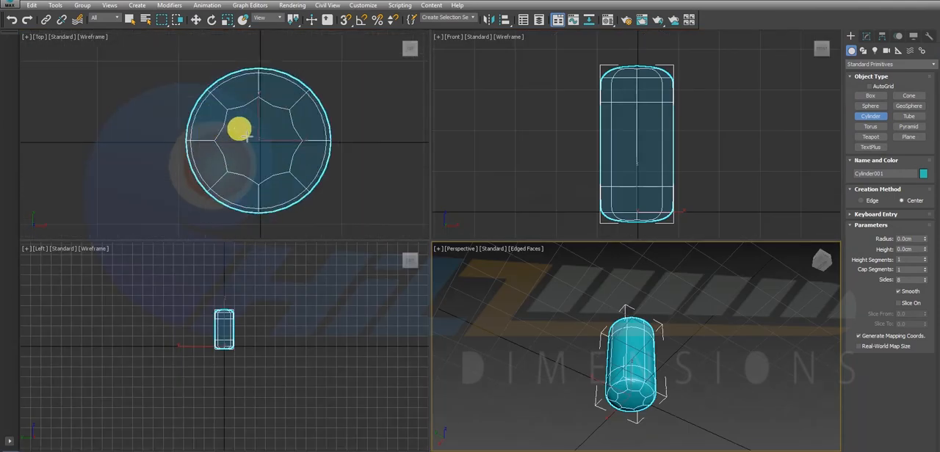
pyautogui.moveTo(260, 140); pyautogui.dragTo(295, 170)
pyautogui.click(290, 168)
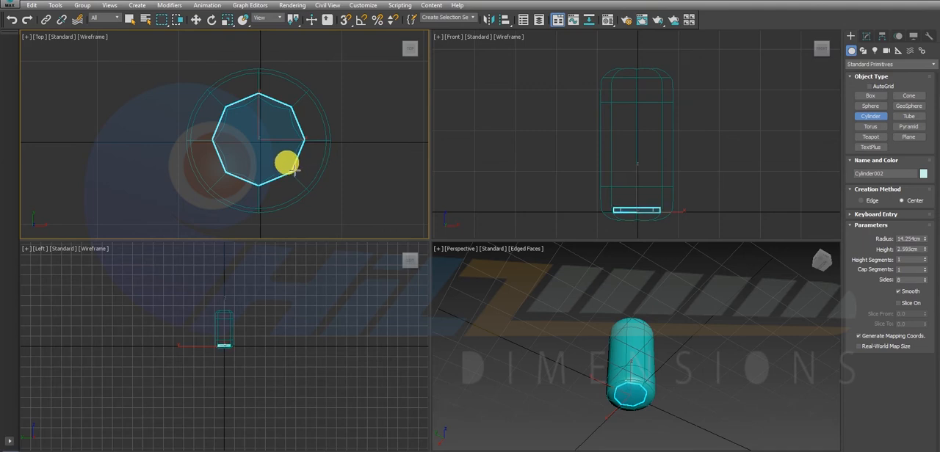
pyautogui.click(291, 163)
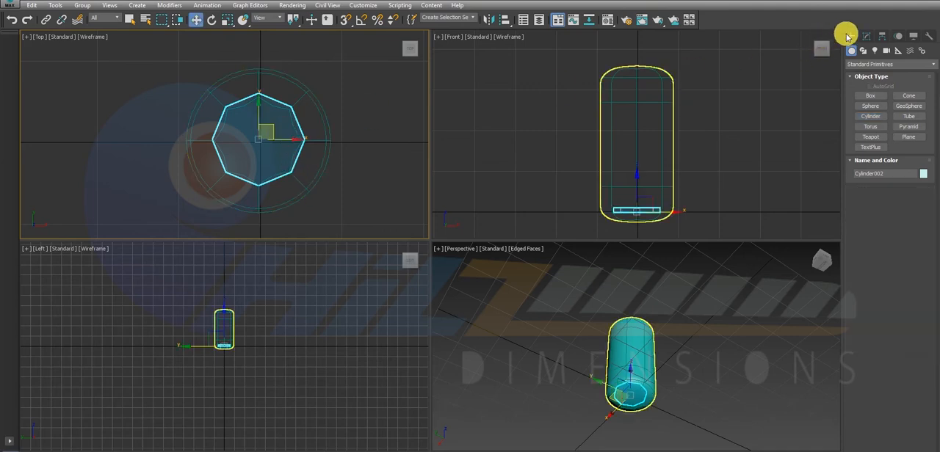
# Move the flat cylinder down so it protrudes below the body, and set its sides to 20.
pyautogui.click(870, 36)
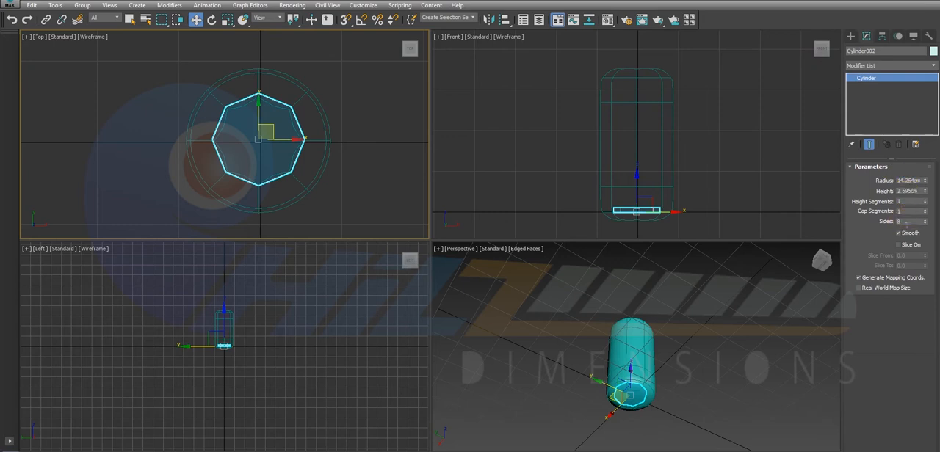
pyautogui.scroll(5, 627, 428)
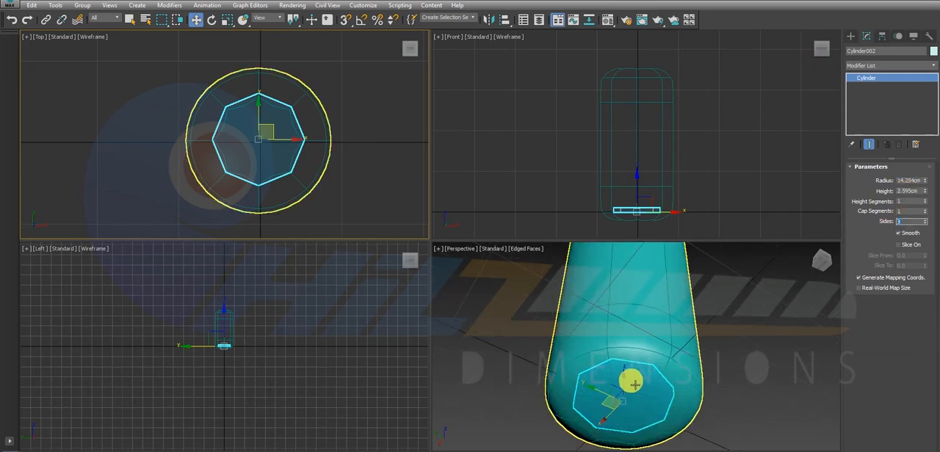
pyautogui.moveTo(627, 383); pyautogui.dragTo(628, 406)
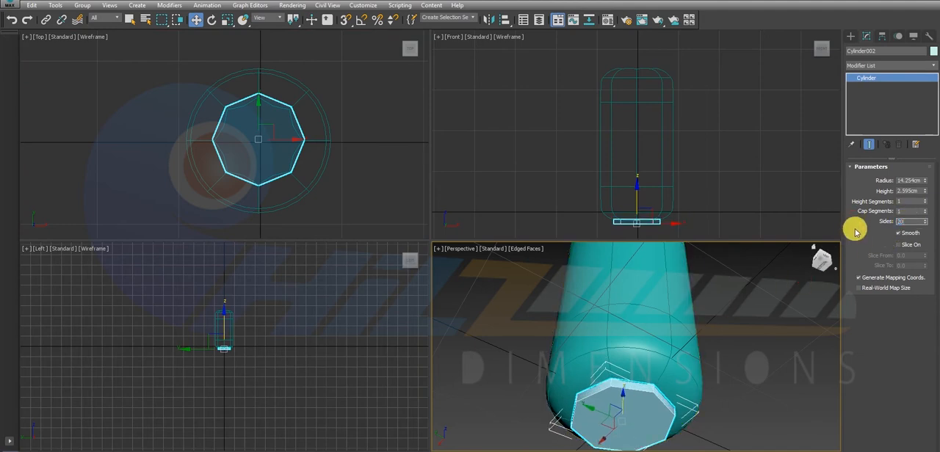
pyautogui.press('Return')
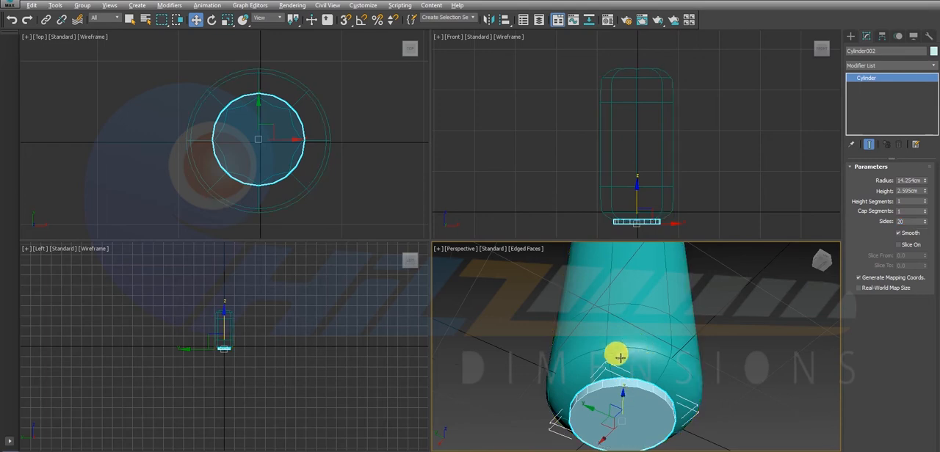
# Check the fit of the flat 20-sided cylinder against the underside of the body, and delete it.
pyautogui.keyDown('alt'); pyautogui.moveTo(620, 358); pyautogui.dragTo(603, 380, button='middle'); pyautogui.keyUp('alt')
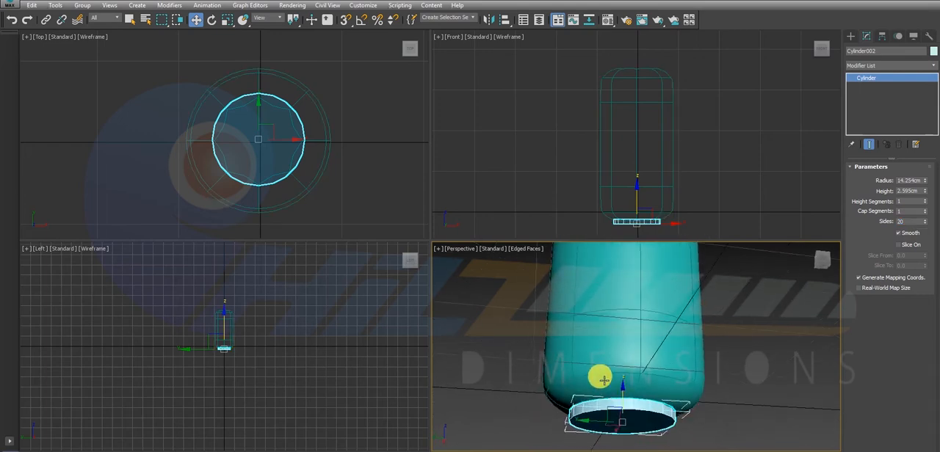
pyautogui.moveTo(626, 397); pyautogui.dragTo(626, 395)
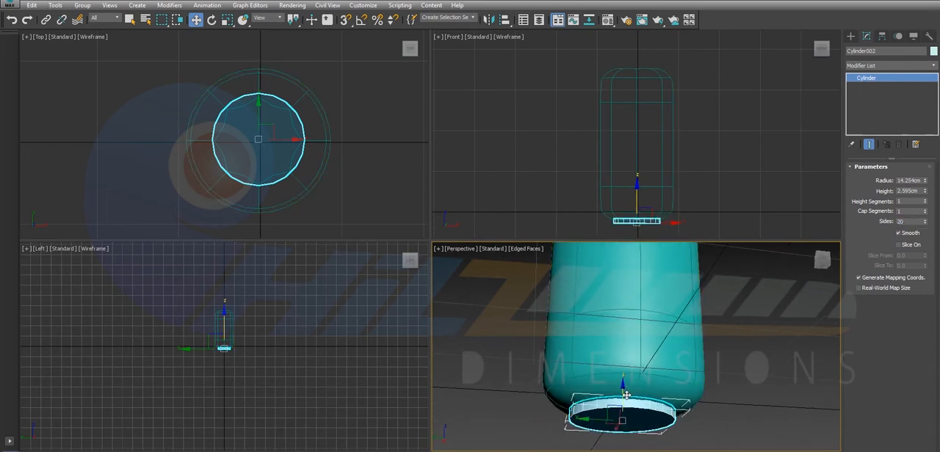
pyautogui.moveTo(626, 395)
pyautogui.keyDown('alt'); pyautogui.mouseDown(button='middle')
pyautogui.moveTo(614, 361)
pyautogui.moveTo(615, 403)
pyautogui.mouseUp(button='middle'); pyautogui.keyUp('alt')
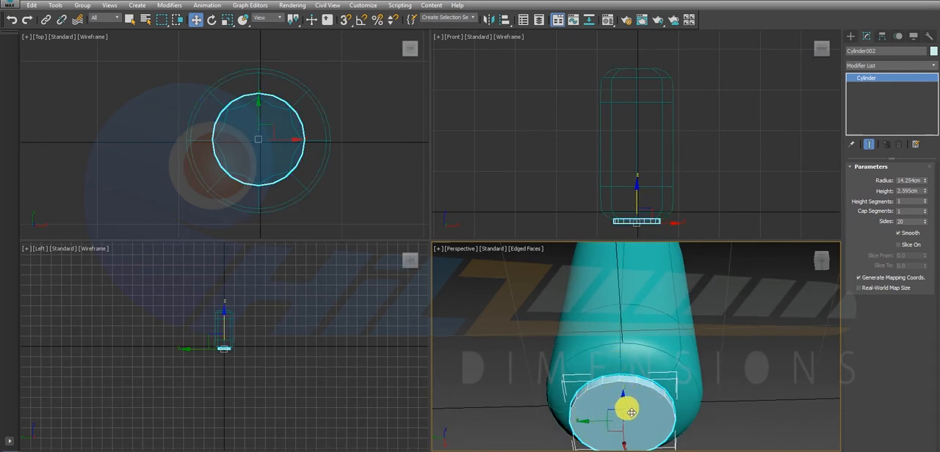
pyautogui.press('Delete')
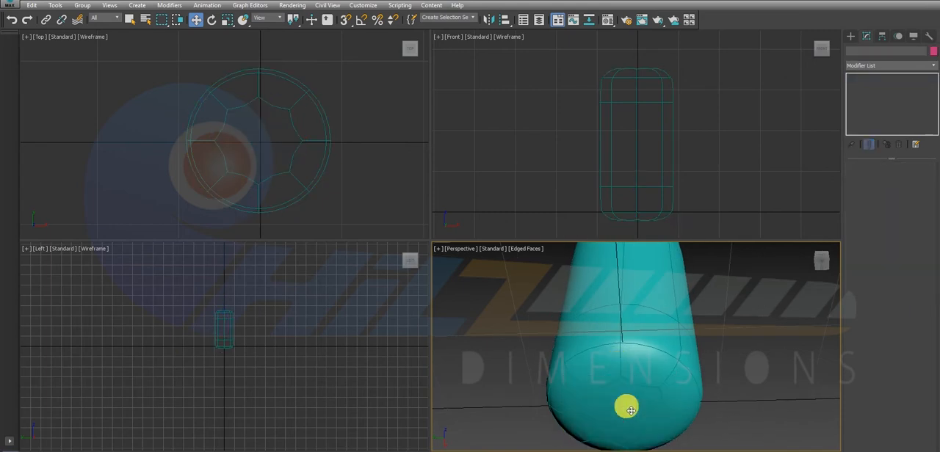
pyautogui.click(667, 130)
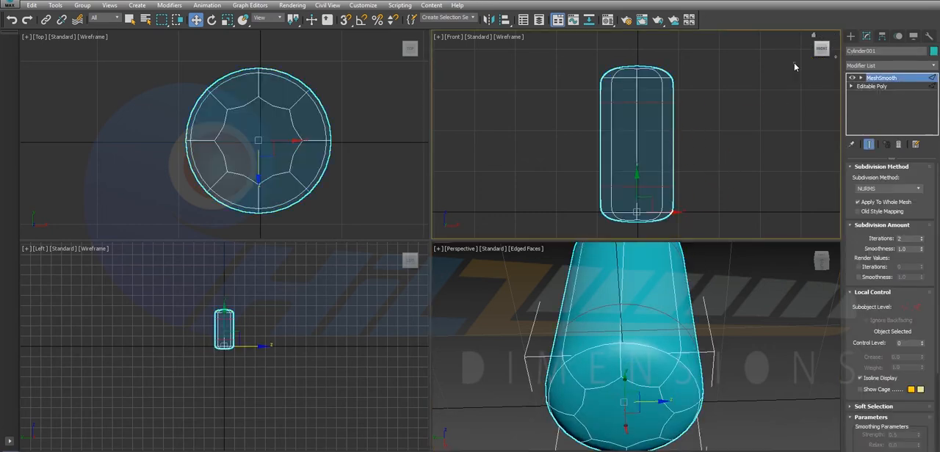
pyautogui.click(798, 65)
pyautogui.click(850, 35)
pyautogui.click(909, 116)
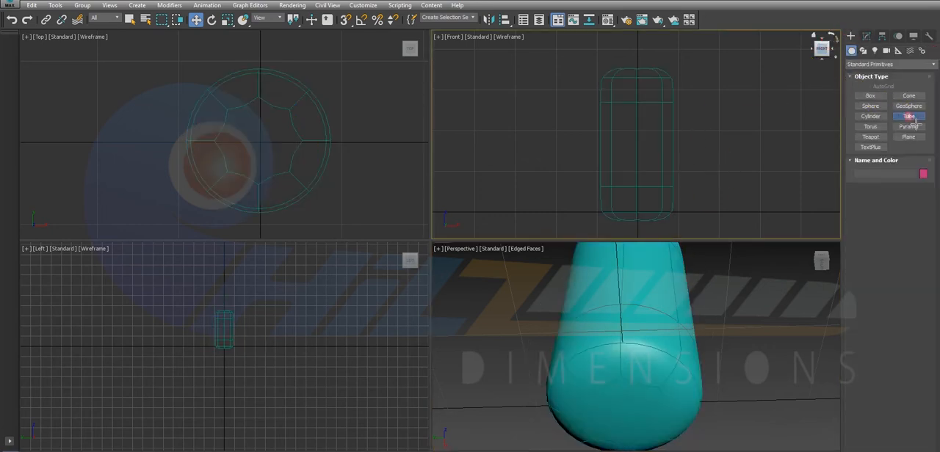
pyautogui.click(304, 126)
pyautogui.rightClick(295, 126)
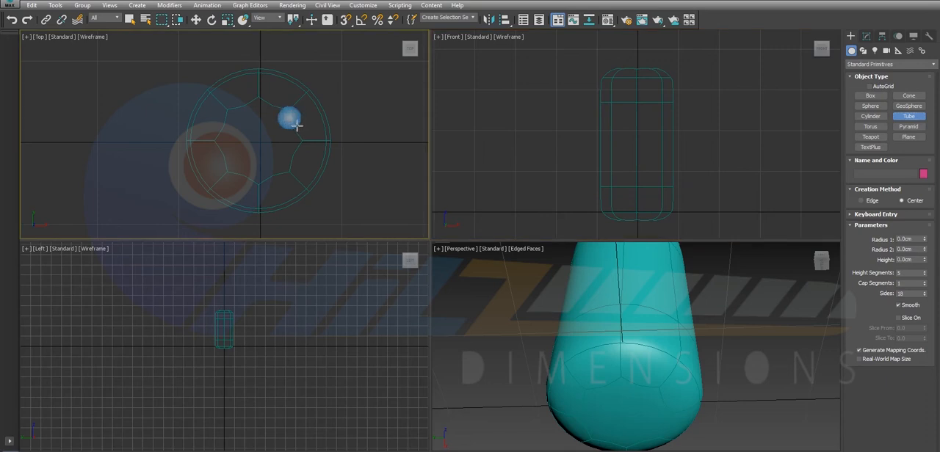
# Move the capsule body in the top view so its pivot sits on the grid origin, and deselect it.
pyautogui.click(295, 125)
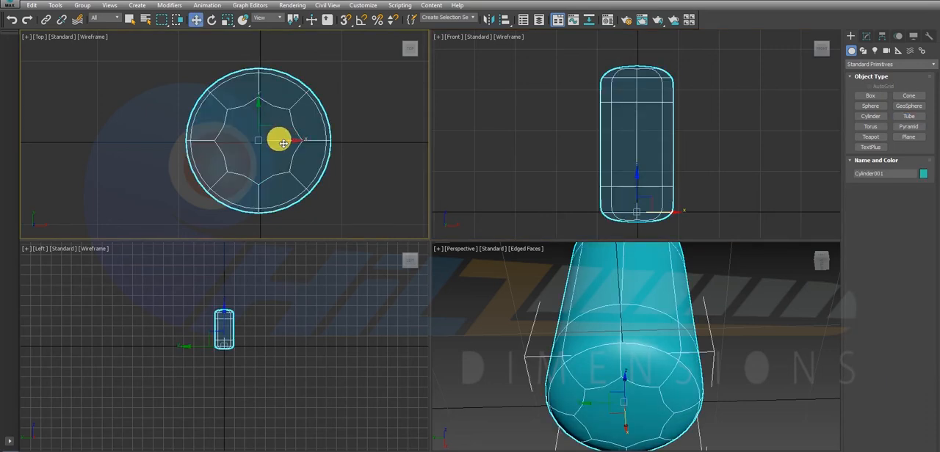
pyautogui.hotkey('alt', 'w')
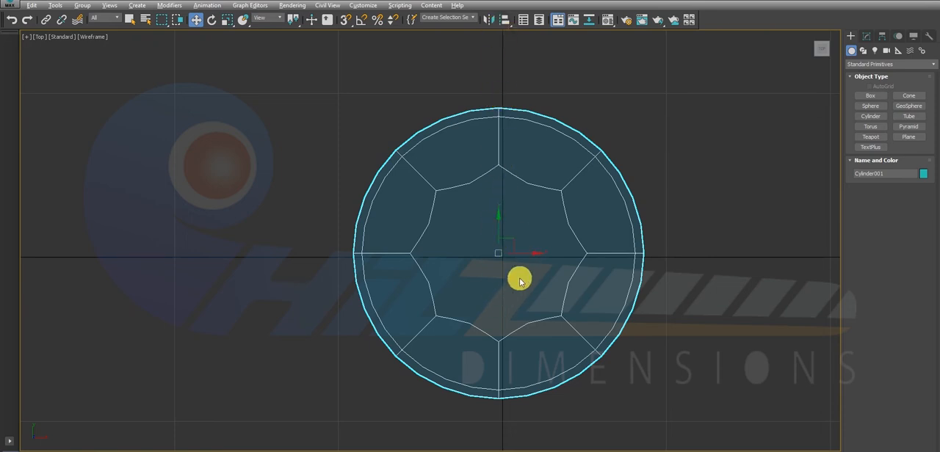
pyautogui.moveTo(535, 255); pyautogui.dragTo(539, 258)
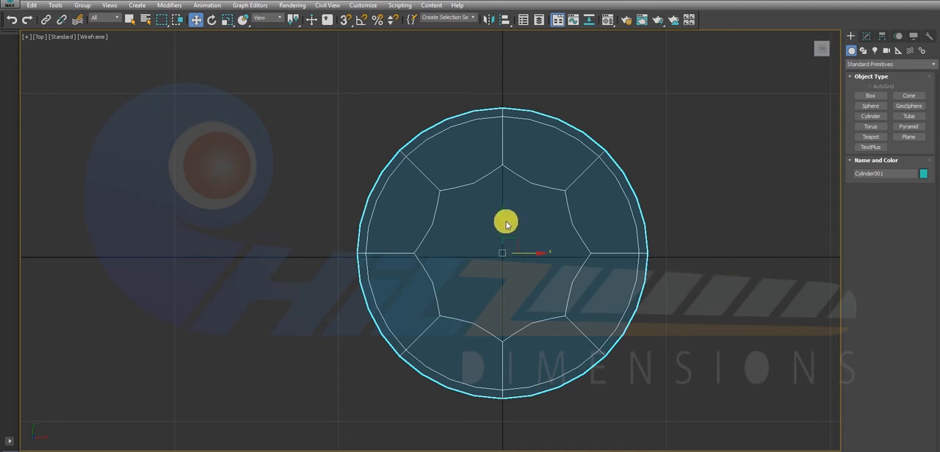
pyautogui.moveTo(506, 223); pyautogui.dragTo(520, 229)
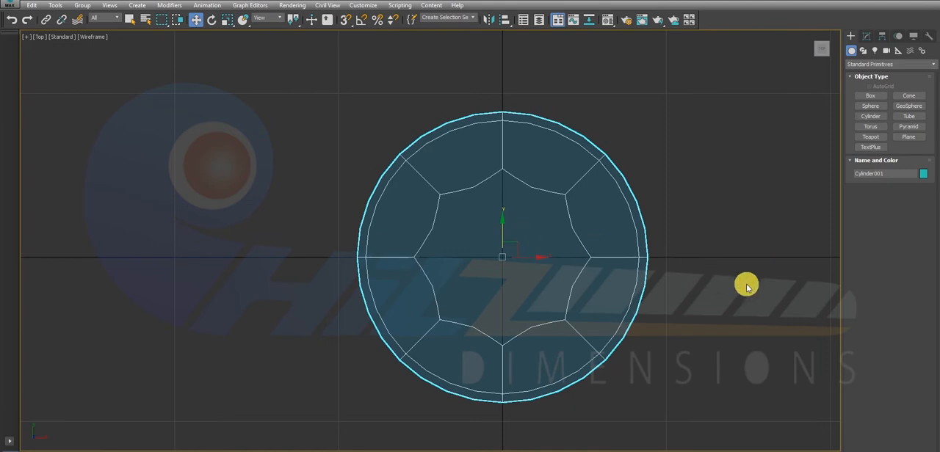
pyautogui.click(708, 151)
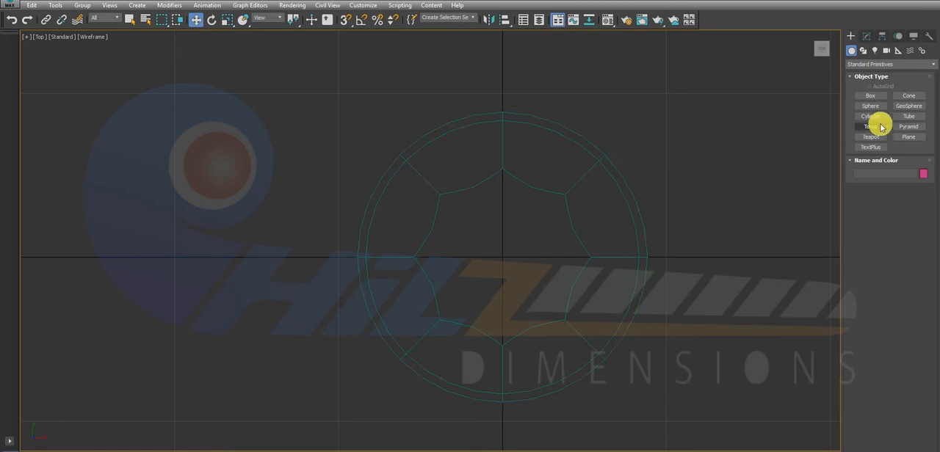
# Create a tube centred on the body in the top view, with radii of about 14 cm and 13.2 cm and a height of about 6.8 cm.
pyautogui.click(909, 117)
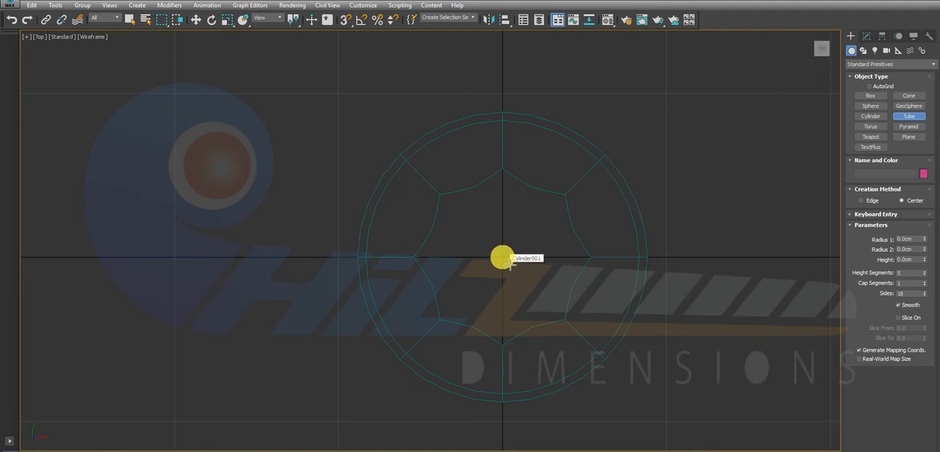
pyautogui.moveTo(510, 263); pyautogui.dragTo(576, 312)
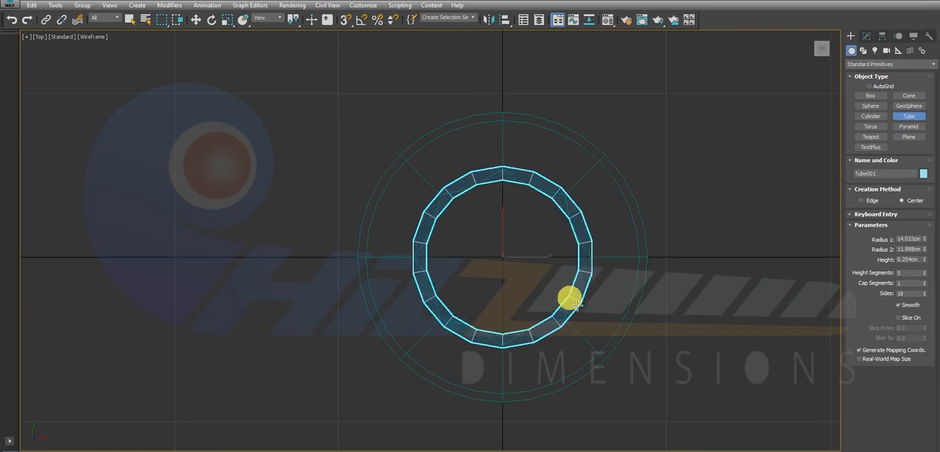
pyautogui.click(580, 308)
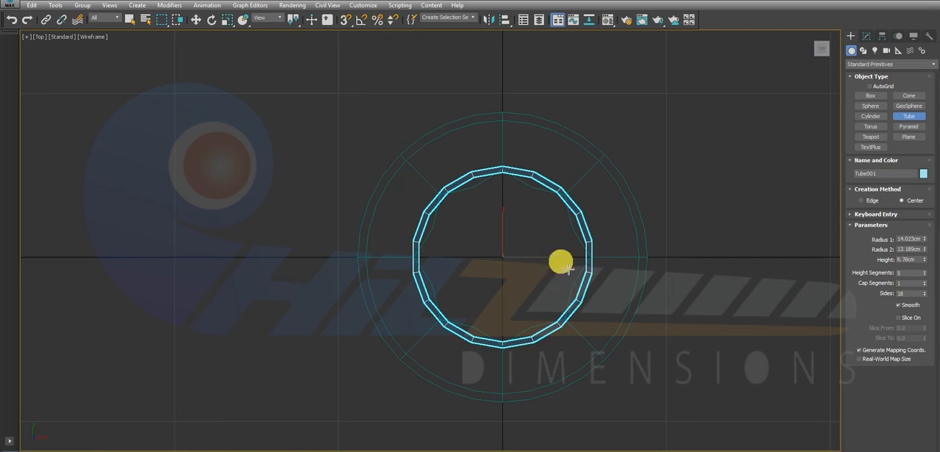
pyautogui.press('w')
# Move the tube straight down in the front view until it sits just below the underside of the body.
pyautogui.hotkey('alt', 'w')
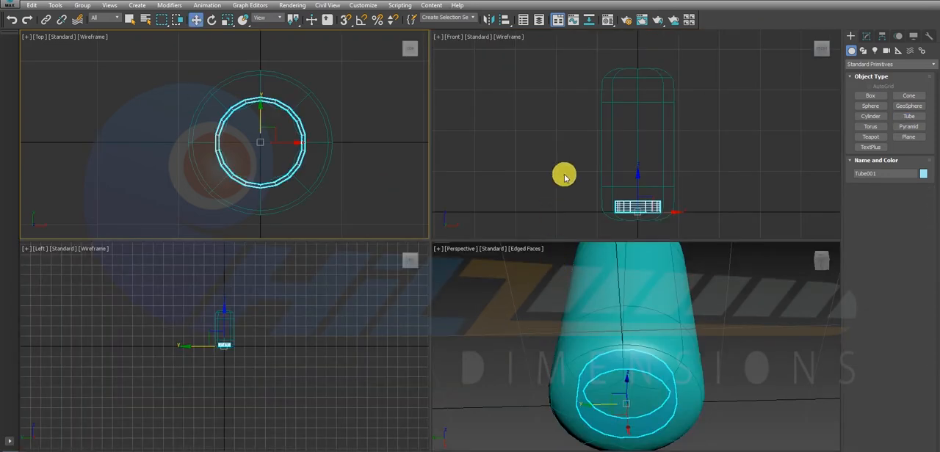
pyautogui.middleClick(625, 189)
pyautogui.hotkey('alt', 'w')
pyautogui.moveTo(497, 318); pyautogui.dragTo(553, 224, button='middle')
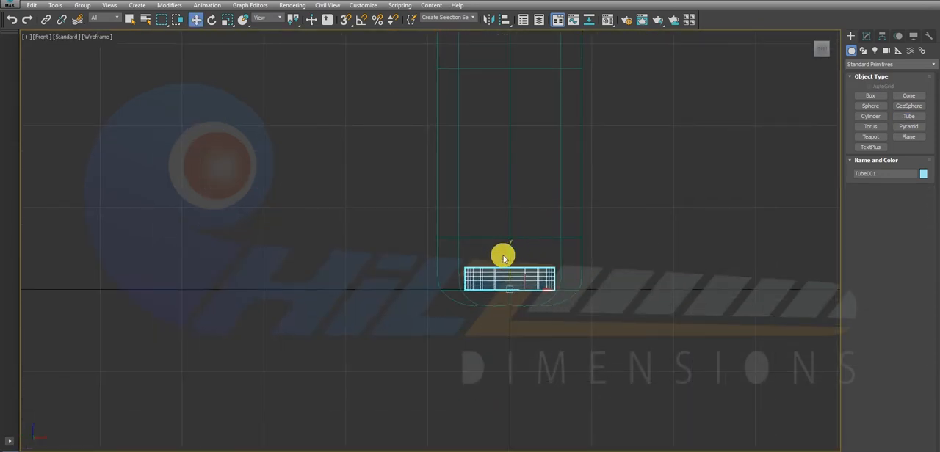
pyautogui.moveTo(515, 258); pyautogui.dragTo(524, 312)
# Reduce the tube to one height segment and lower its height to about 2.7 cm.
pyautogui.hotkey('alt', 'w')
pyautogui.middleClick(638, 396)
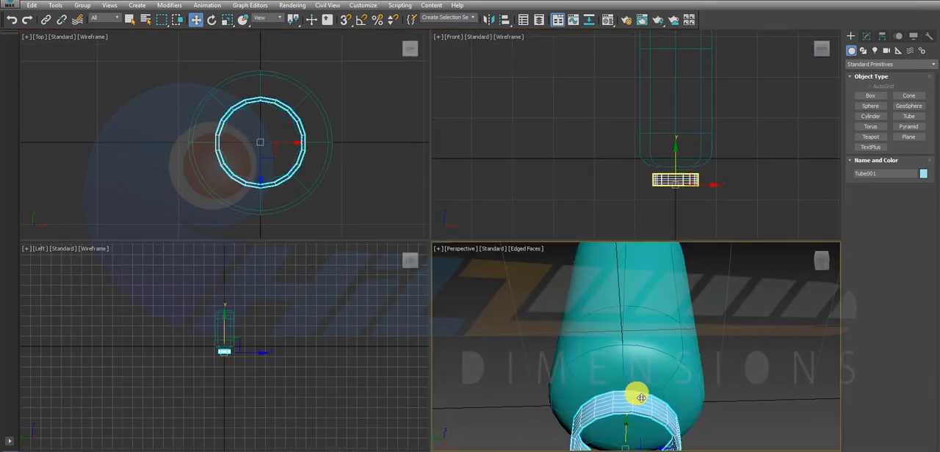
pyautogui.hotkey('alt', 'w')
pyautogui.keyDown('alt'); pyautogui.moveTo(457, 265); pyautogui.dragTo(447, 286, button='middle'); pyautogui.keyUp('alt')
pyautogui.keyDown('alt'); pyautogui.moveTo(457, 405); pyautogui.dragTo(527, 236, button='middle'); pyautogui.keyUp('alt')
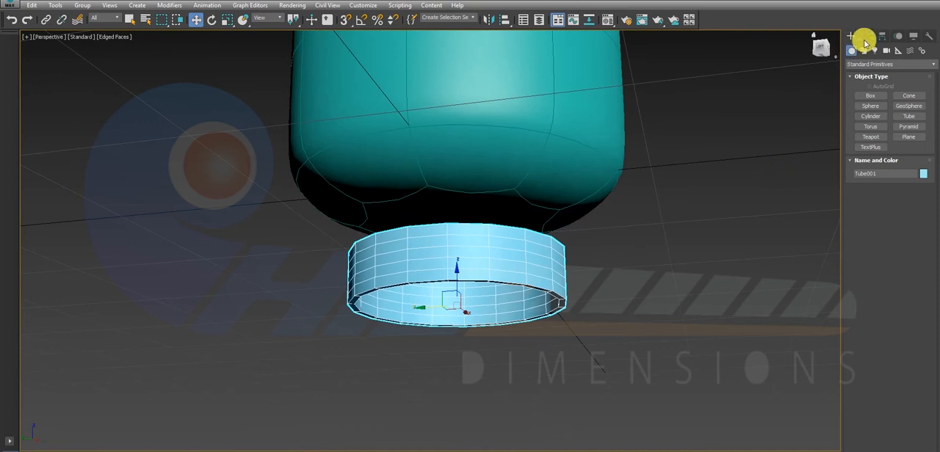
pyautogui.click(866, 38)
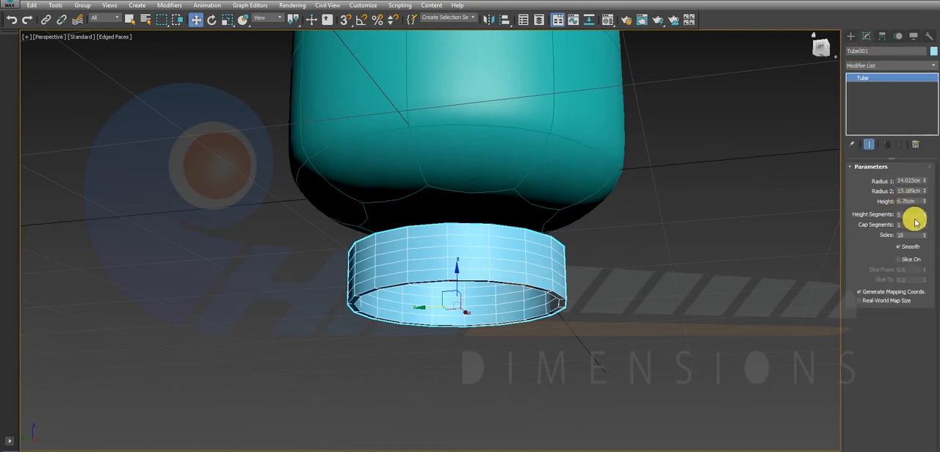
pyautogui.moveTo(924, 216); pyautogui.dragTo(18, 309)
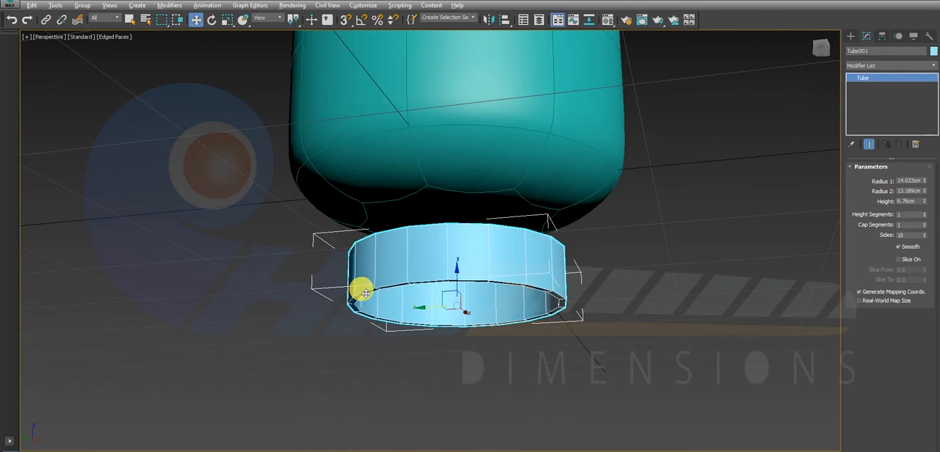
pyautogui.keyDown('alt'); pyautogui.moveTo(360, 289); pyautogui.dragTo(461, 238, button='middle'); pyautogui.keyUp('alt')
pyautogui.moveTo(458, 262); pyautogui.dragTo(471, 244)
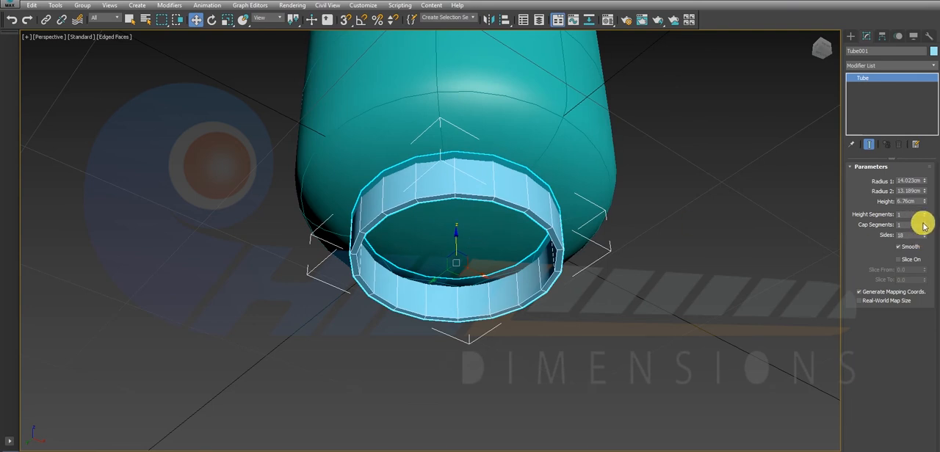
pyautogui.moveTo(925, 201); pyautogui.dragTo(931, 237)
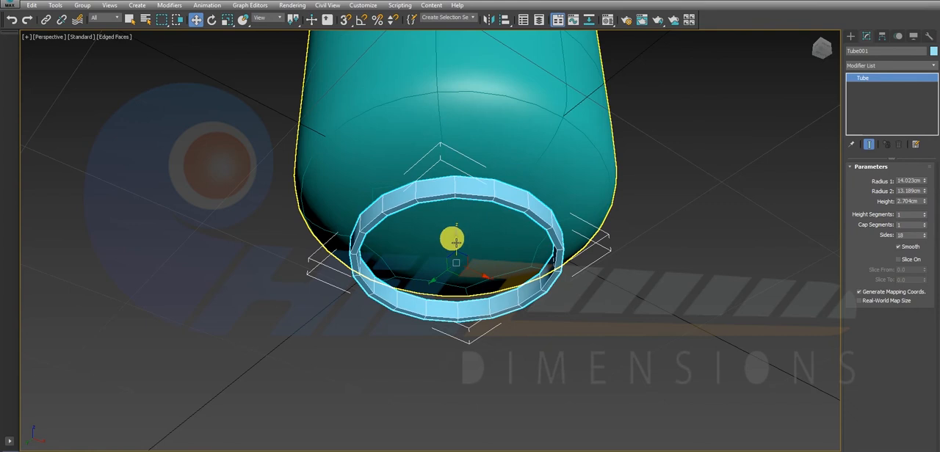
# Set the tube's number of sides to 8 and check the ring beneath the body.
pyautogui.moveTo(456, 240); pyautogui.dragTo(473, 230)
pyautogui.keyDown('alt'); pyautogui.moveTo(480, 223); pyautogui.dragTo(459, 230, button='middle'); pyautogui.keyUp('alt')
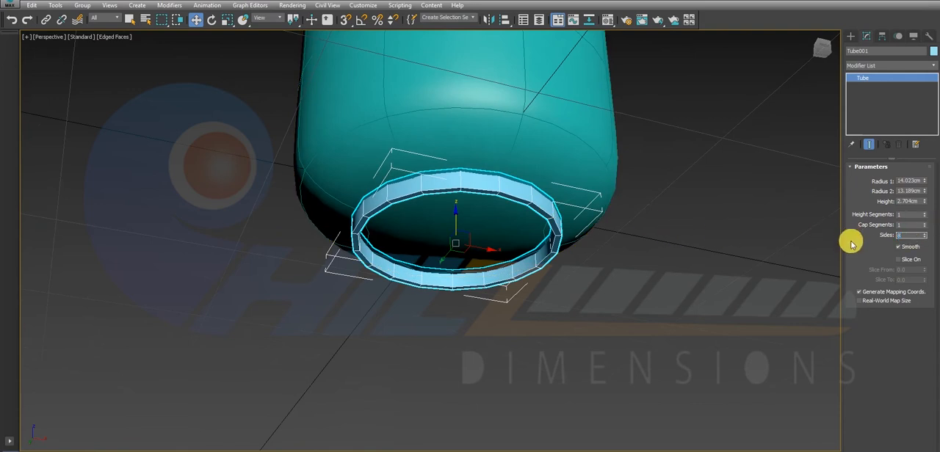
pyautogui.press('Return')
pyautogui.keyDown('alt'); pyautogui.moveTo(480, 209); pyautogui.dragTo(448, 189, button='middle'); pyautogui.keyUp('alt')
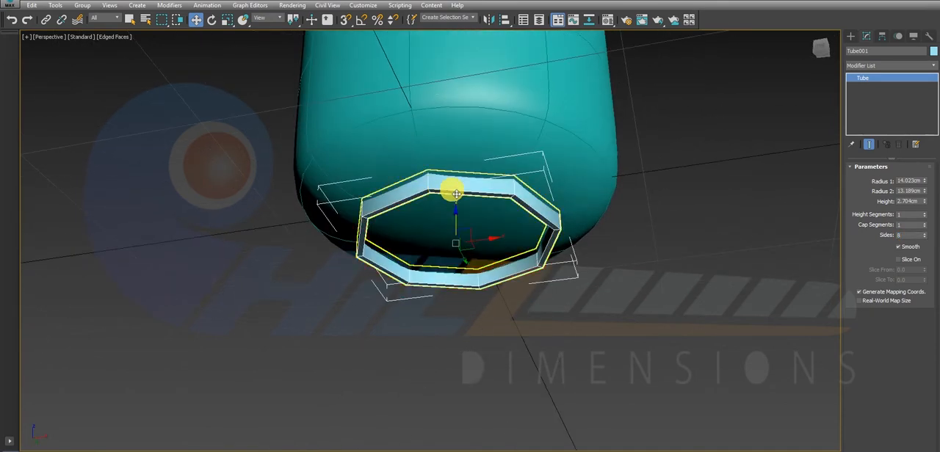
# Apply a MeshSmooth modifier to the tube with 3 iterations, and deselect the tube.
pyautogui.click(880, 67)
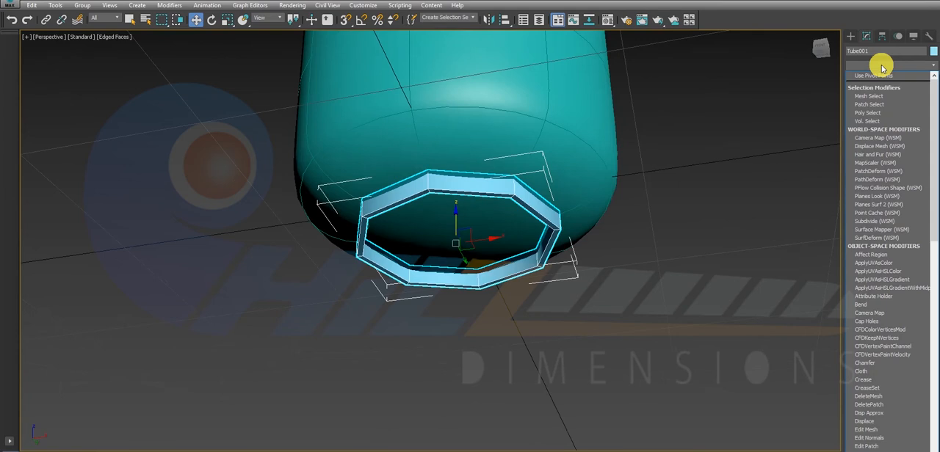
pyautogui.press('m')
pyautogui.press('m')
pyautogui.press('m')
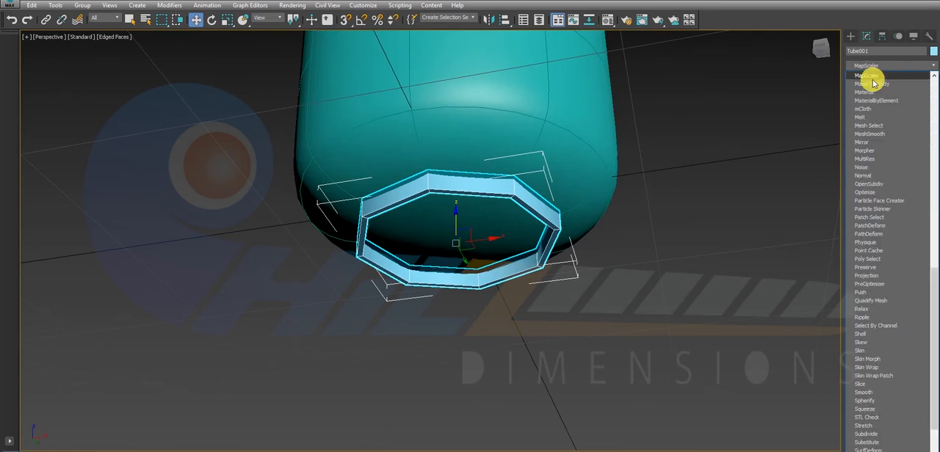
pyautogui.click(868, 135)
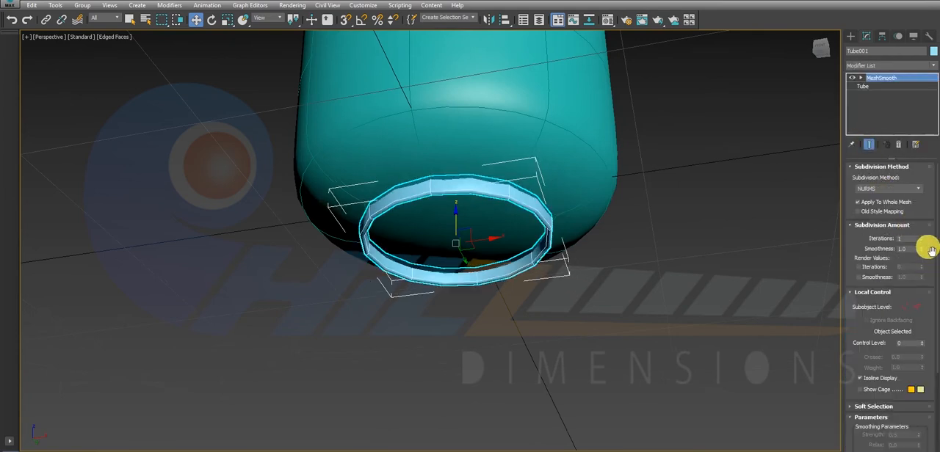
pyautogui.click(922, 237)
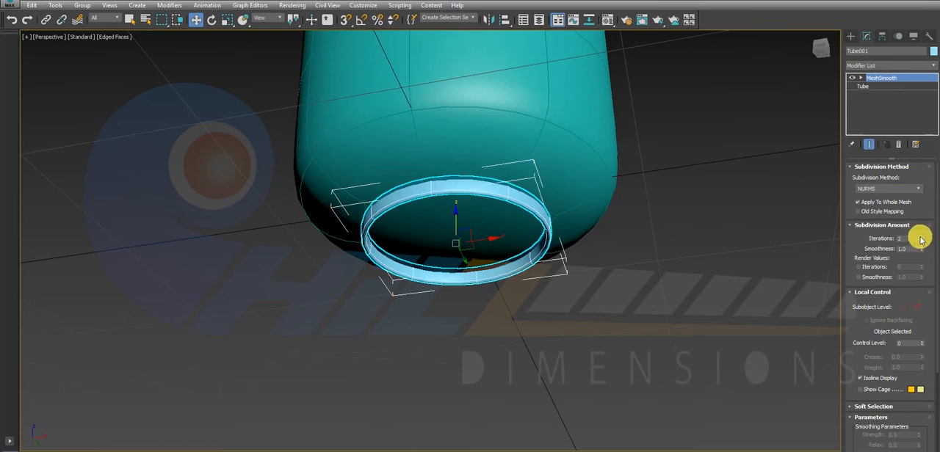
pyautogui.click(922, 237)
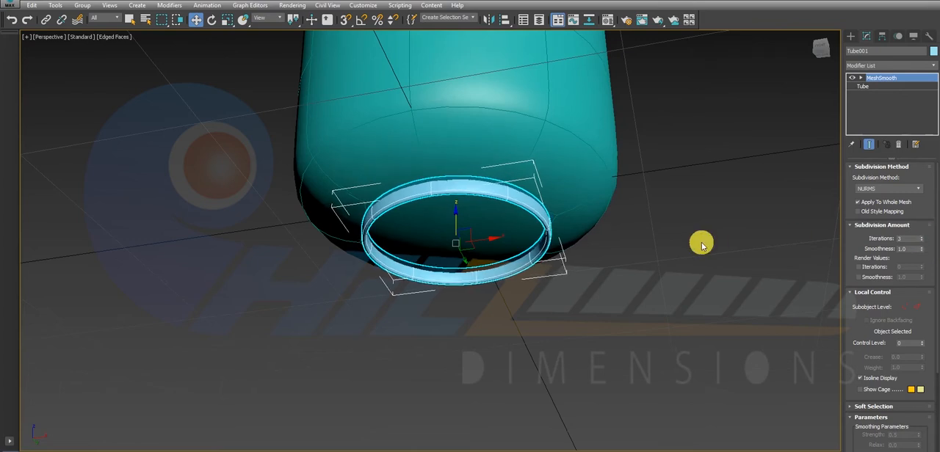
pyautogui.click(701, 244)
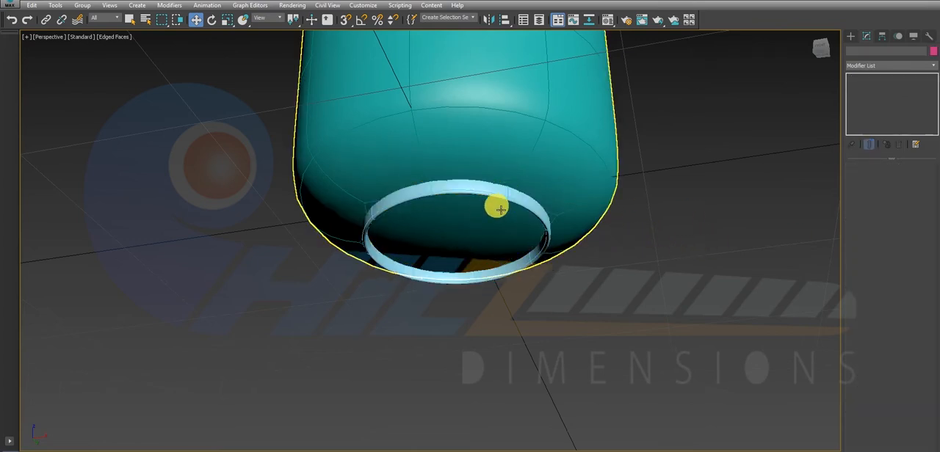
# Select the smoothed ring beneath the body and isolate it.
pyautogui.keyDown('alt'); pyautogui.moveTo(499, 210); pyautogui.dragTo(476, 240, button='middle'); pyautogui.keyUp('alt')
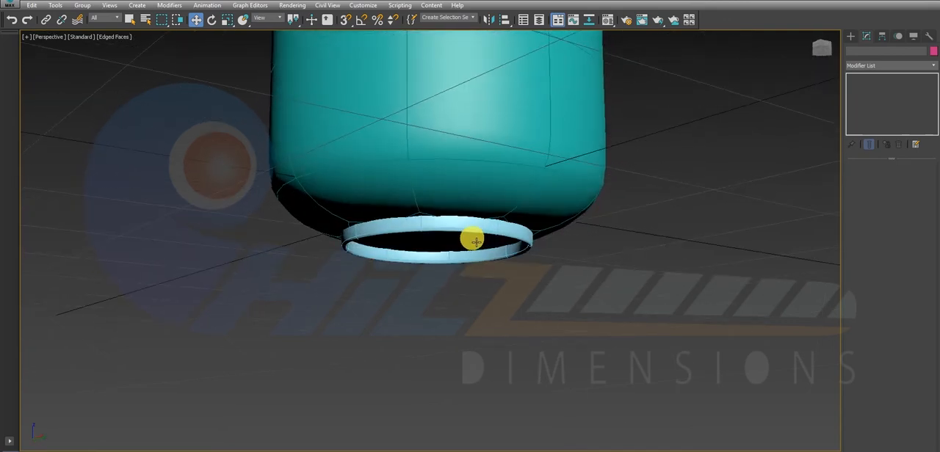
pyautogui.click(475, 233)
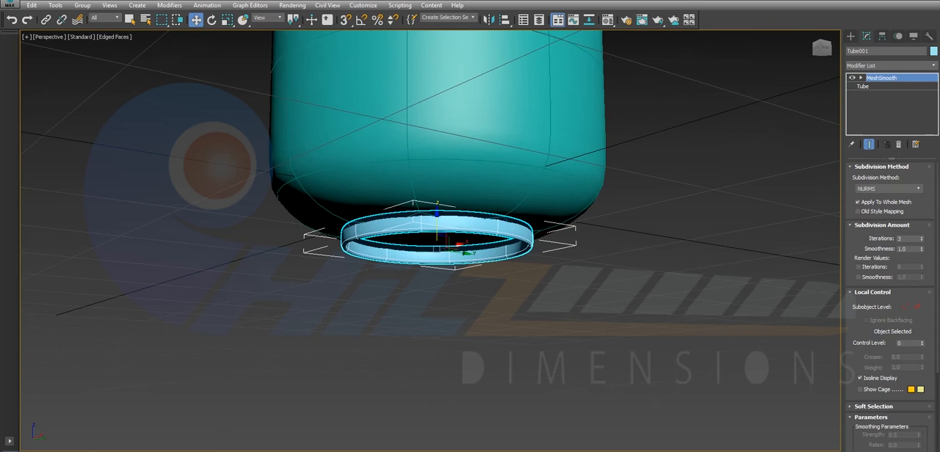
pyautogui.hotkey('alt', 'q')
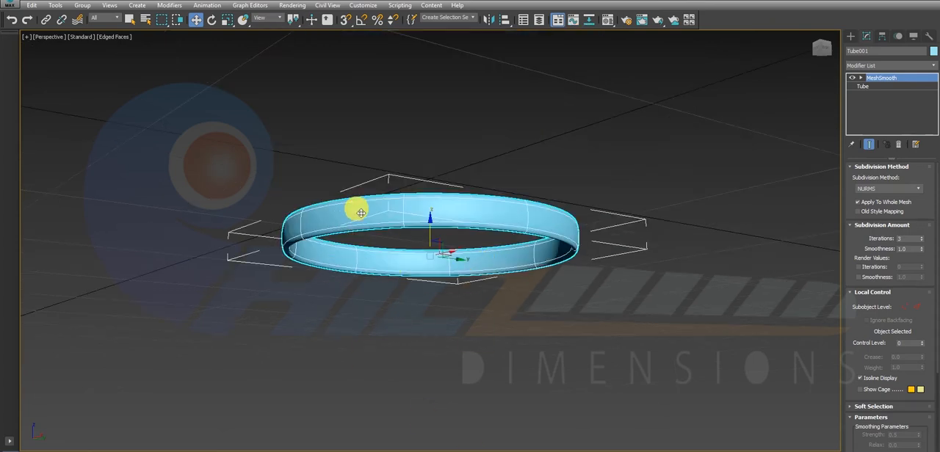
# Frame the isolated ring in the top, front and left views, and examine its rounded profile and its base tube parameters.
pyautogui.hotkey('alt', 'w')
pyautogui.middleClick(271, 185)
pyautogui.press('z')
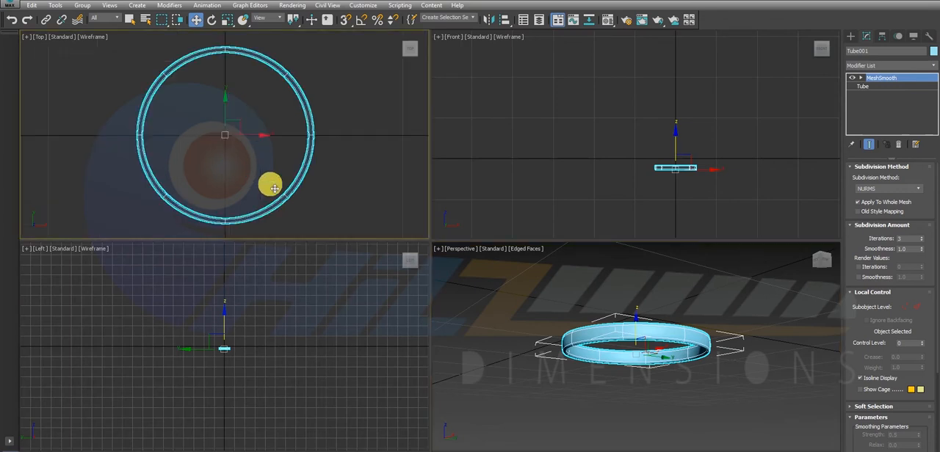
pyautogui.middleClick(523, 170)
pyautogui.press('z')
pyautogui.middleClick(303, 299)
pyautogui.press('z')
pyautogui.middleClick(535, 321)
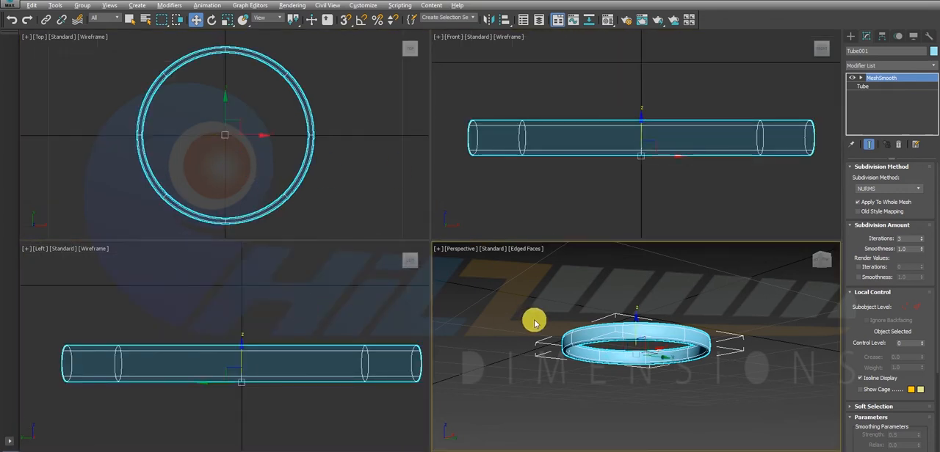
pyautogui.hotkey('alt', 'w')
pyautogui.keyDown('alt'); pyautogui.moveTo(509, 306); pyautogui.dragTo(445, 232, button='middle'); pyautogui.keyUp('alt')
pyautogui.hotkey('alt', 'w')
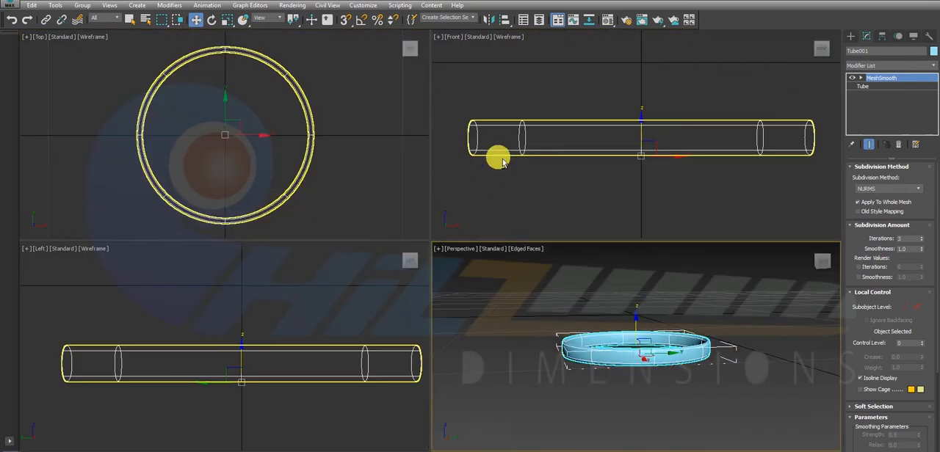
pyautogui.click(885, 86)
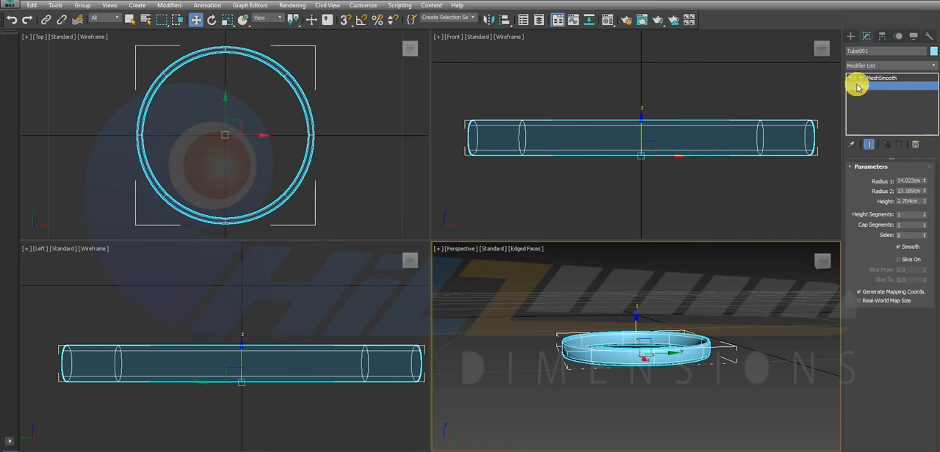
pyautogui.click(877, 78)
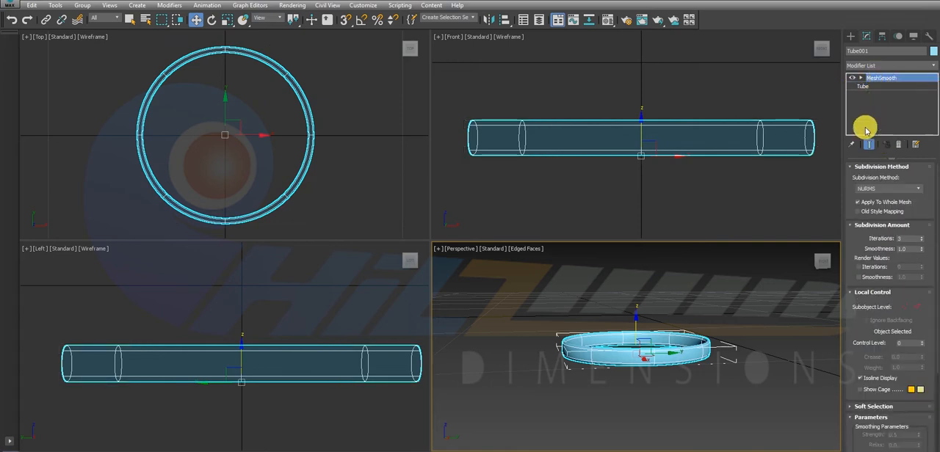
pyautogui.click(863, 87)
pyautogui.rightClick(750, 134)
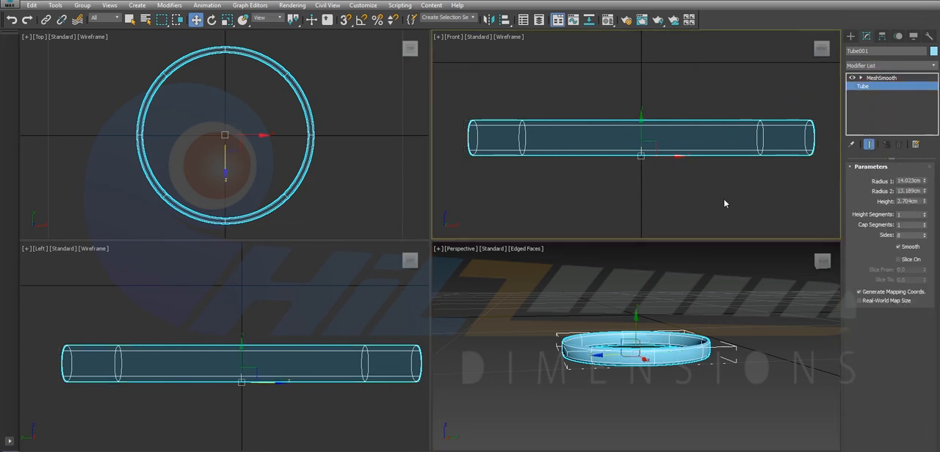
pyautogui.rightClick(736, 137)
pyautogui.moveTo(812, 245)
pyautogui.click(859, 251)
pyautogui.hotkey('ctrl', 'z')
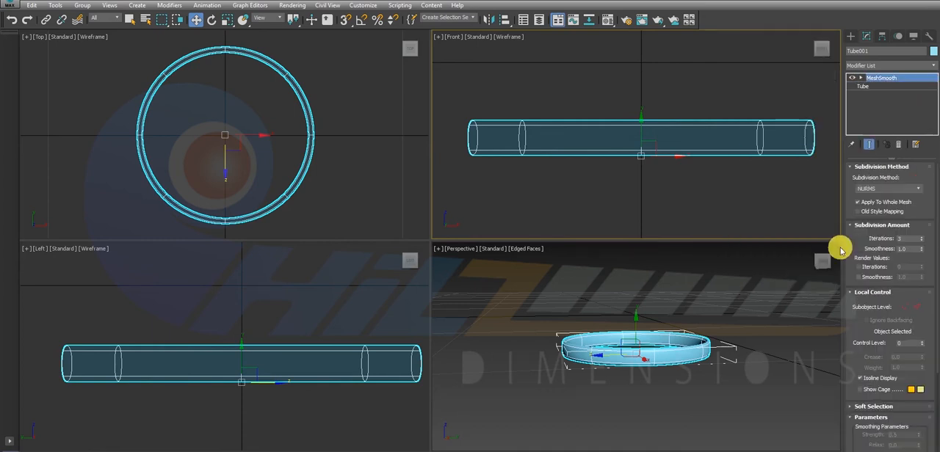
# Remove the MeshSmooth modifier from the isolated ring and convert the base tube to an Editable Poly.
pyautogui.click(898, 148)
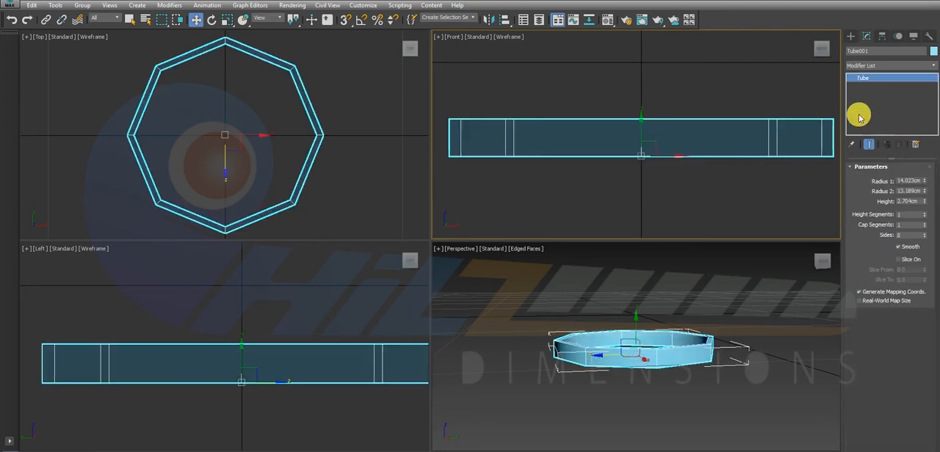
pyautogui.rightClick(732, 126)
pyautogui.moveTo(815, 235)
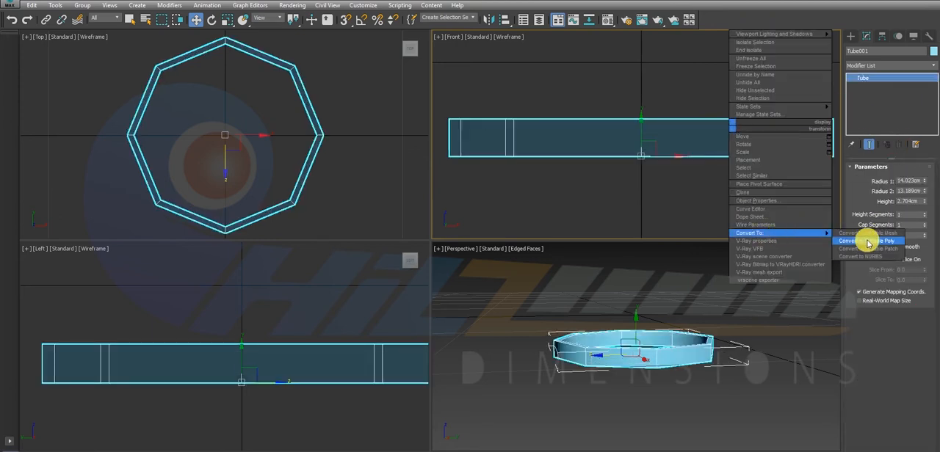
pyautogui.click(857, 243)
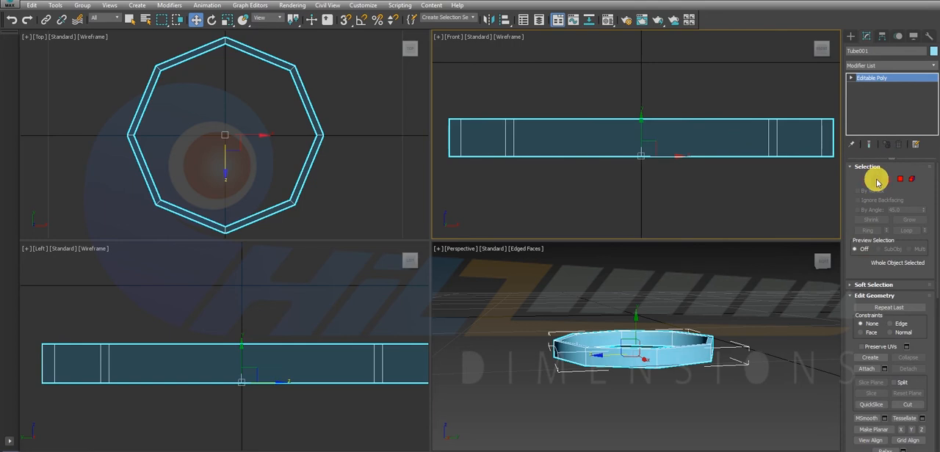
# In edge mode, use QuickSlice in the front view to cut the ring horizontally just inside its upper and lower edges.
pyautogui.click(711, 345)
pyautogui.hotkey('alt', 'w')
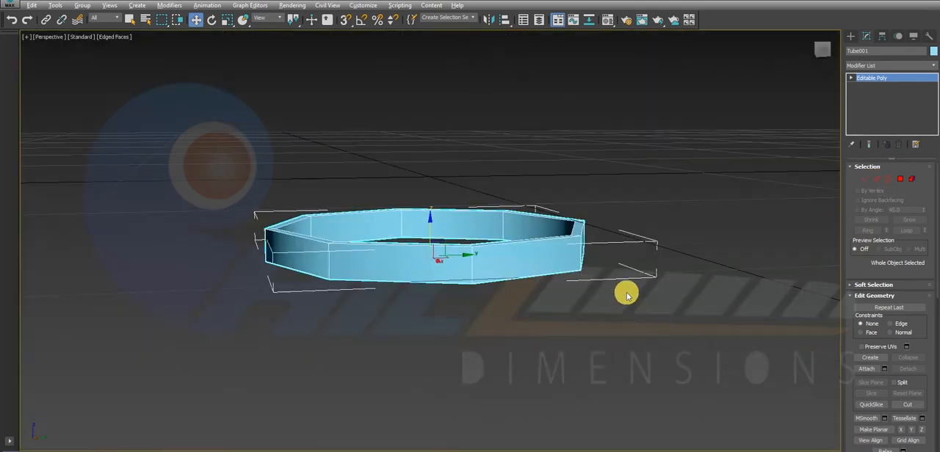
pyautogui.hotkey('alt', 'w')
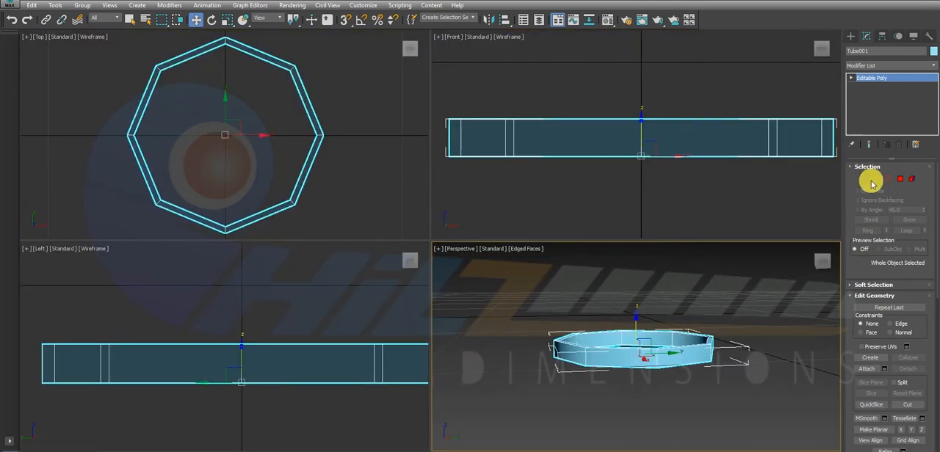
pyautogui.click(876, 179)
pyautogui.rightClick(605, 110)
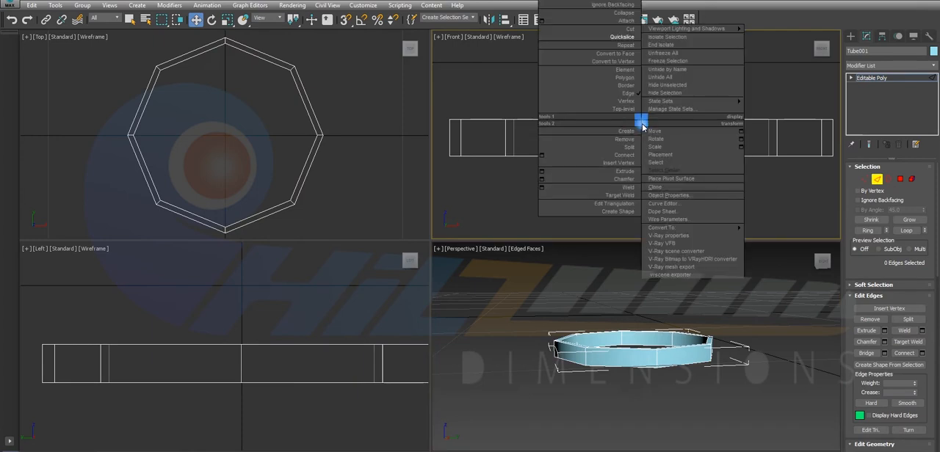
pyautogui.rightClick(644, 125)
pyautogui.click(623, 45)
pyautogui.scroll(5, 635, 116)
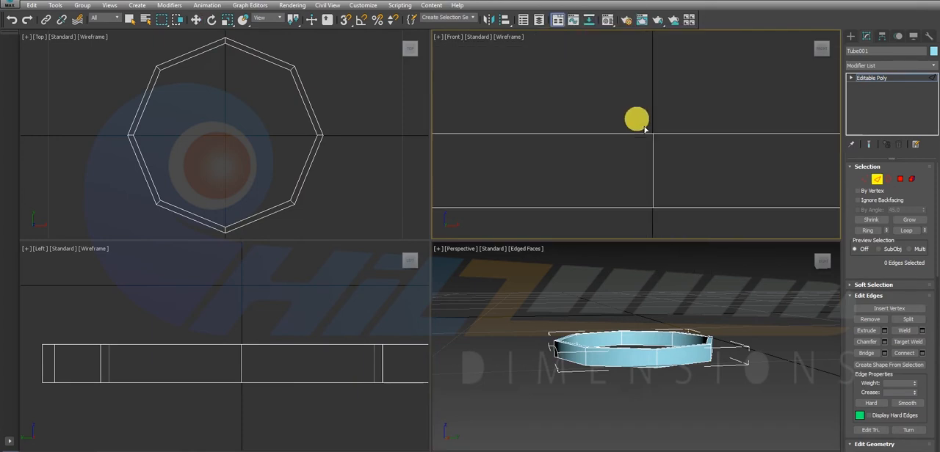
pyautogui.click(653, 140)
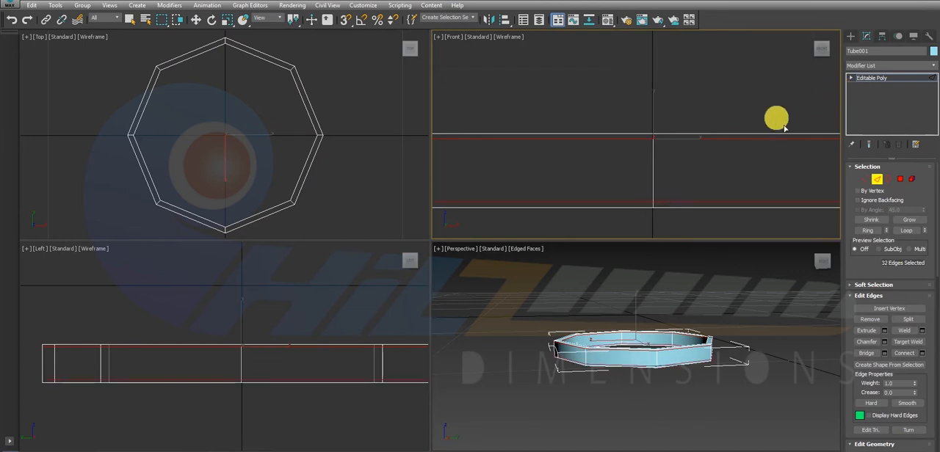
pyautogui.press('w')
# Leave edge editing and apply a MeshSmooth modifier with 3 iterations to the sliced ring.
pyautogui.click(887, 79)
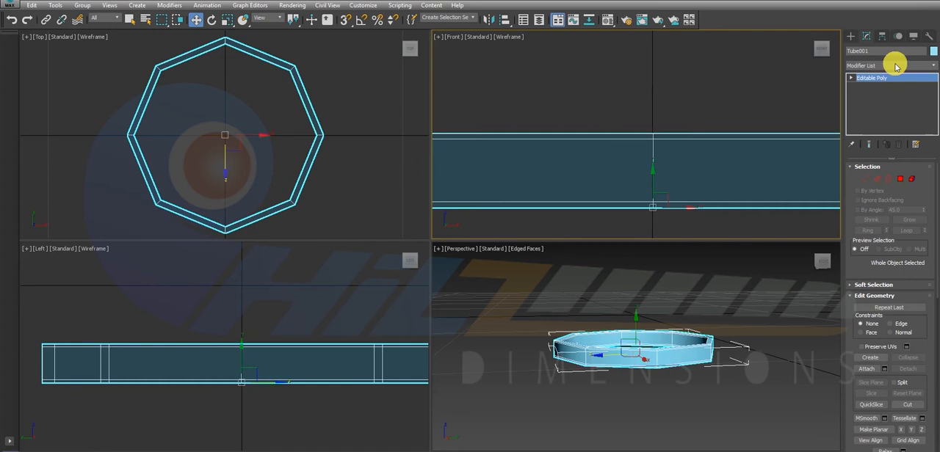
pyautogui.click(895, 66)
pyautogui.scroll(-15, 894, 73)
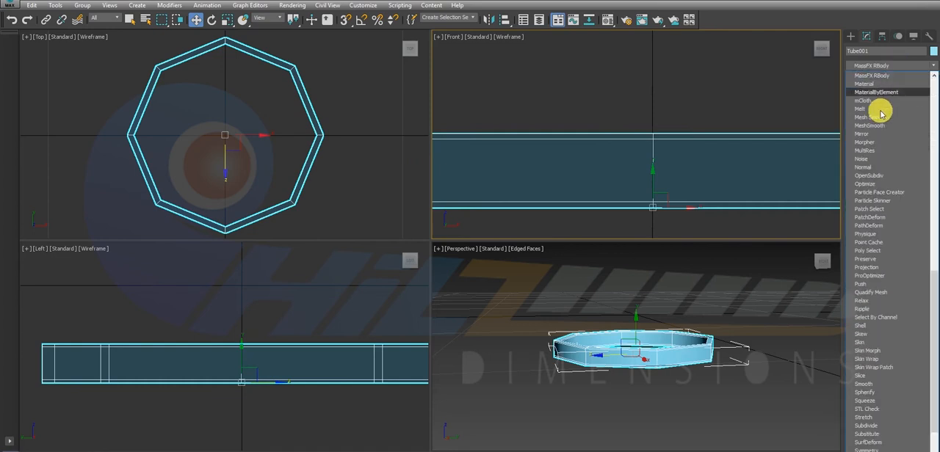
pyautogui.click(873, 126)
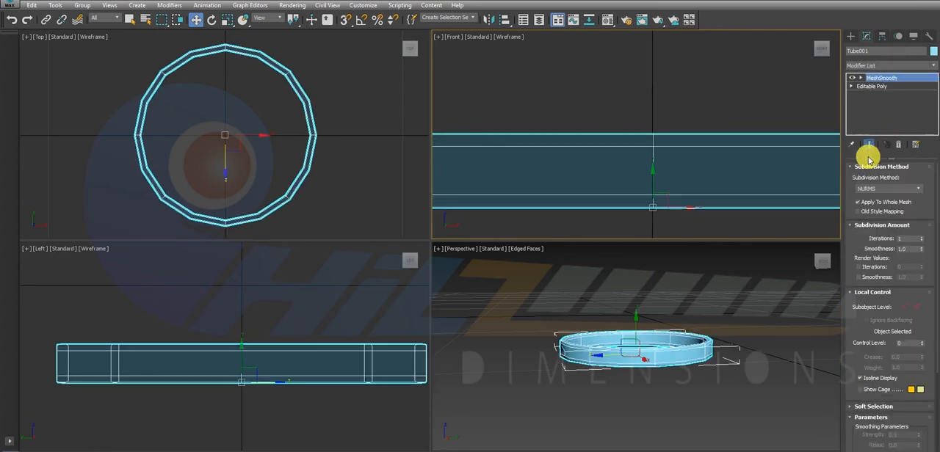
pyautogui.click(921, 237)
pyautogui.click(921, 237)
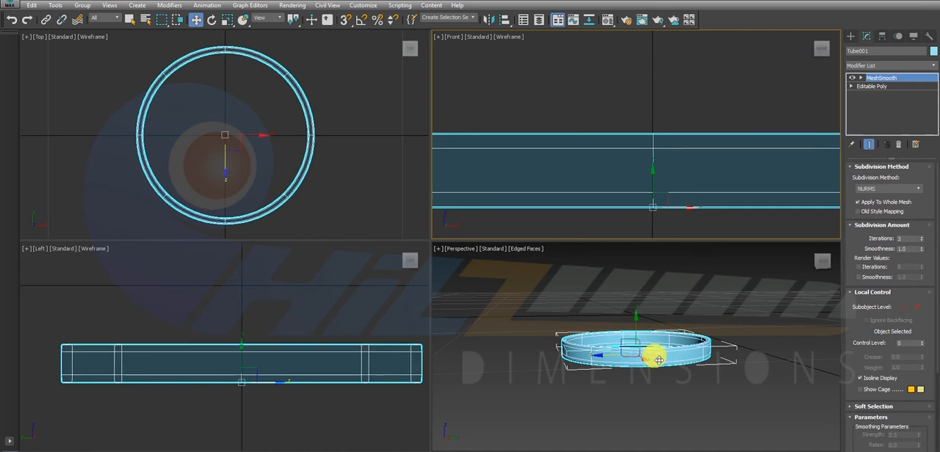
# Deselect the ring, inspect its smoothed rims in the perspective view, and end the isolation to bring back the body.
pyautogui.hotkey('alt', 'w')
pyautogui.click(586, 289)
pyautogui.keyDown('alt'); pyautogui.moveTo(511, 283); pyautogui.dragTo(506, 267, button='middle'); pyautogui.keyUp('alt')
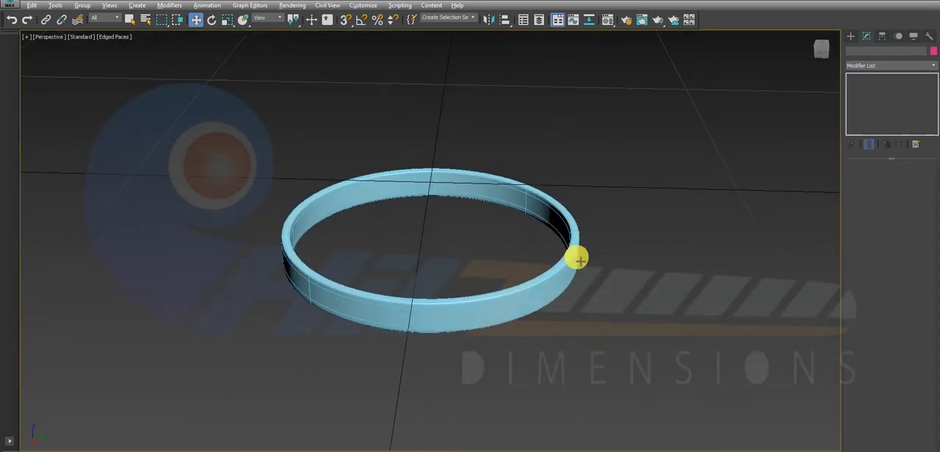
pyautogui.keyDown('alt'); pyautogui.moveTo(575, 256); pyautogui.dragTo(491, 338, button='middle'); pyautogui.keyUp('alt')
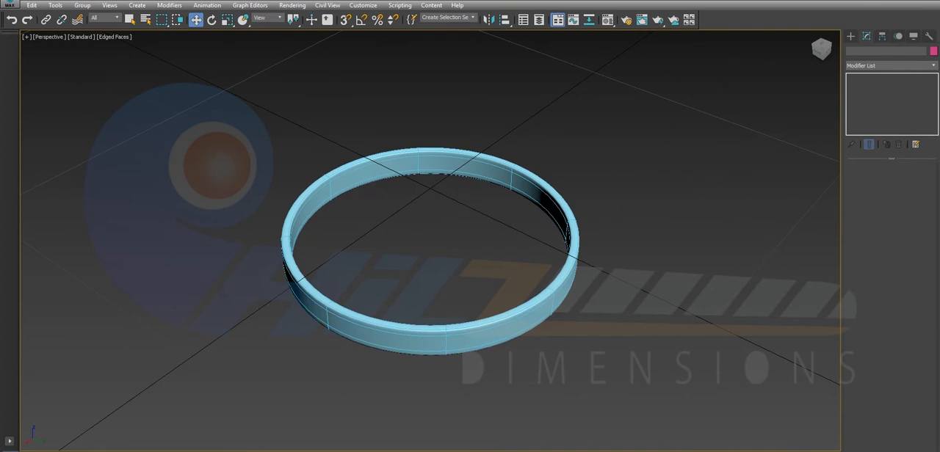
pyautogui.hotkey('alt', 'q')
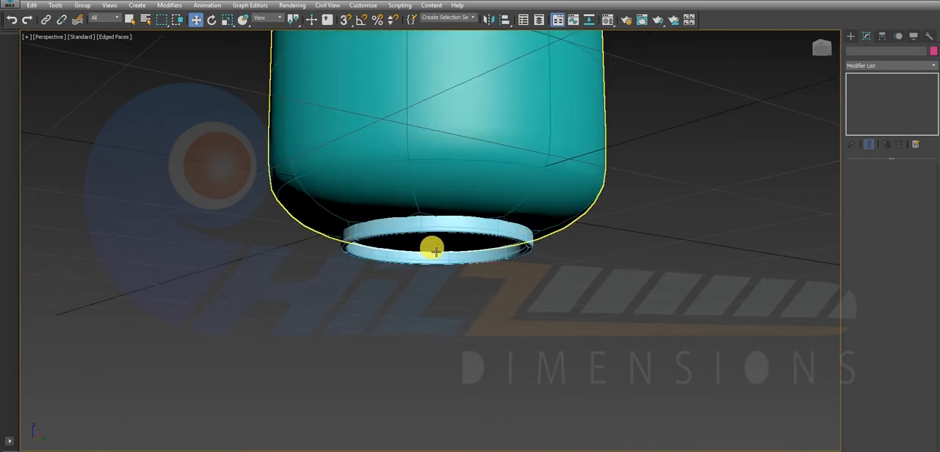
# Examine how the smoothed ring sits beneath the body, and check the rounded top of the body.
pyautogui.click(435, 224)
pyautogui.moveTo(435, 224); pyautogui.dragTo(447, 226)
pyautogui.click(668, 273)
pyautogui.keyDown('alt'); pyautogui.moveTo(669, 272); pyautogui.dragTo(562, 279, button='middle'); pyautogui.keyUp('alt')
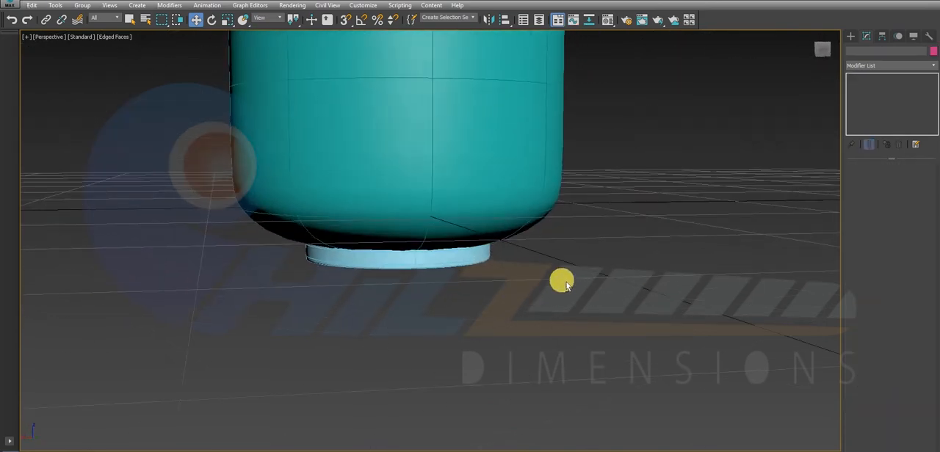
pyautogui.scroll(-5, 558, 272)
pyautogui.keyDown('alt'); pyautogui.moveTo(526, 138); pyautogui.dragTo(516, 244, button='middle'); pyautogui.keyUp('alt')
pyautogui.click(533, 140)
pyautogui.click(547, 209)
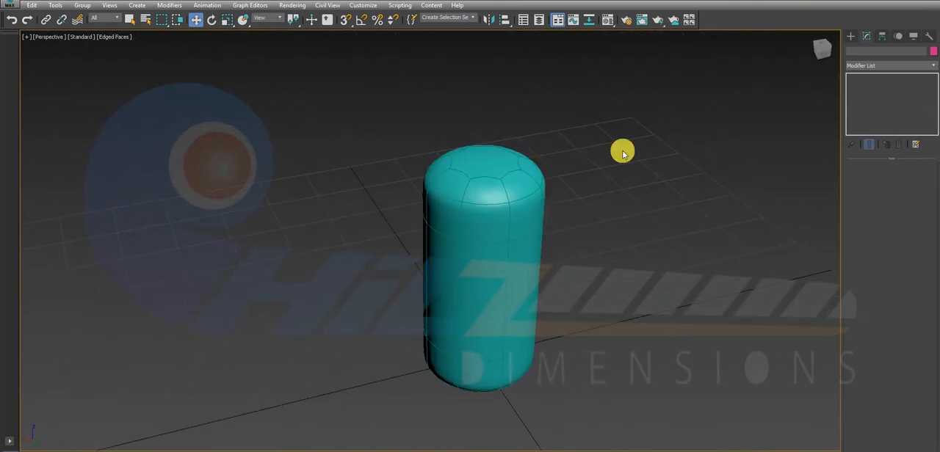
# Create a second tube centred over the ring in the top view, with radii about 12.5 and 11.9 cm and height about 4.9 cm.
pyautogui.click(851, 37)
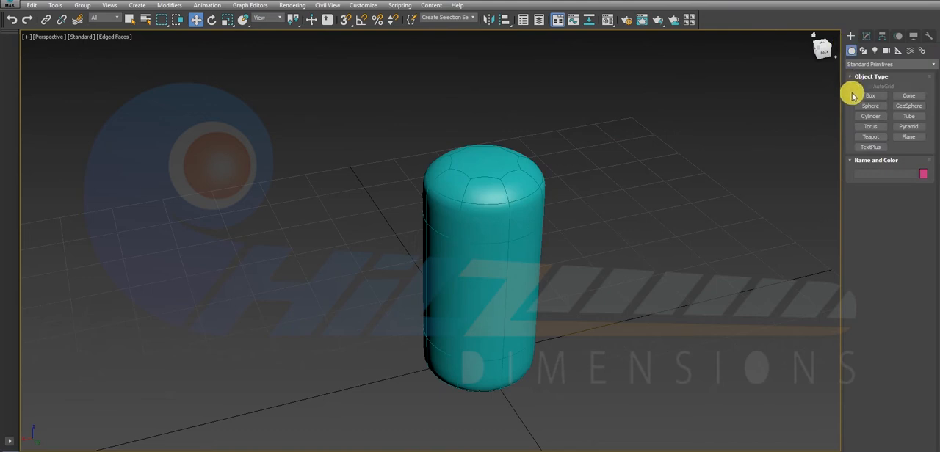
pyautogui.click(874, 106)
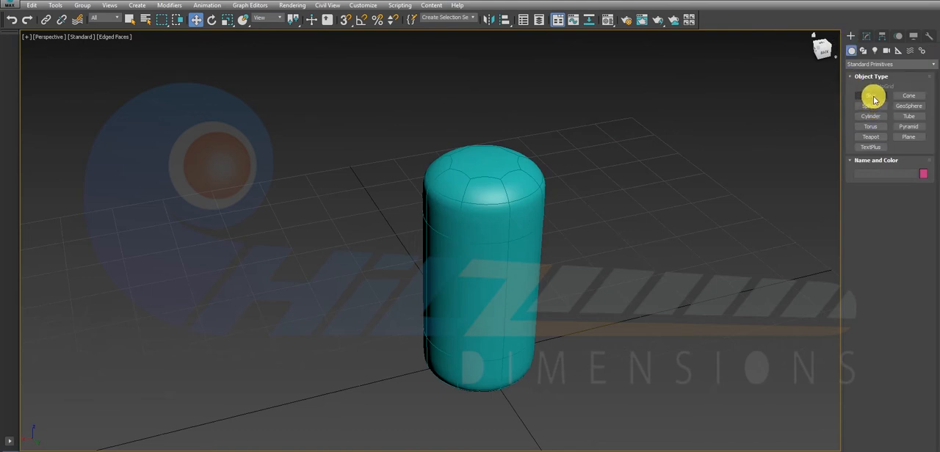
pyautogui.click(870, 116)
pyautogui.click(901, 106)
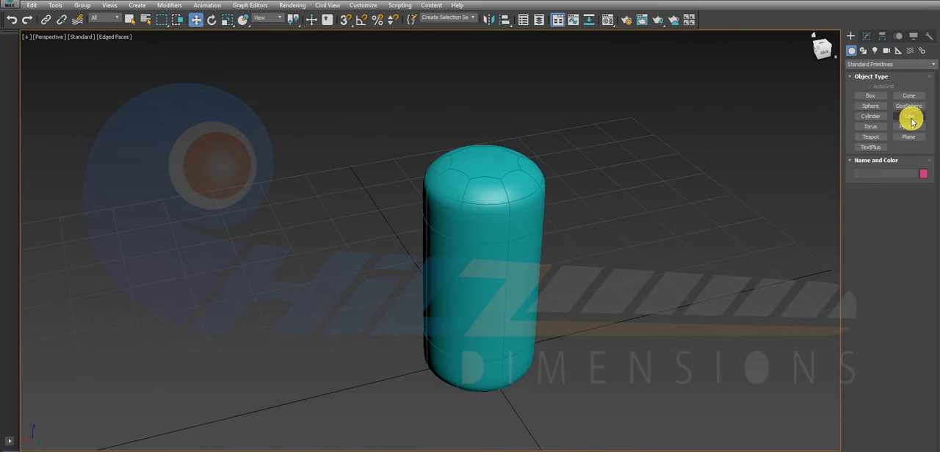
pyautogui.click(909, 116)
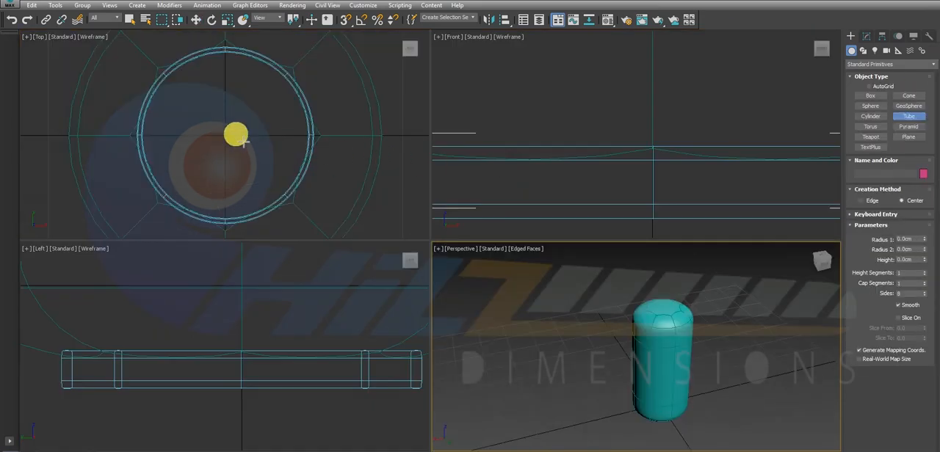
pyautogui.scroll(-2, 230, 143)
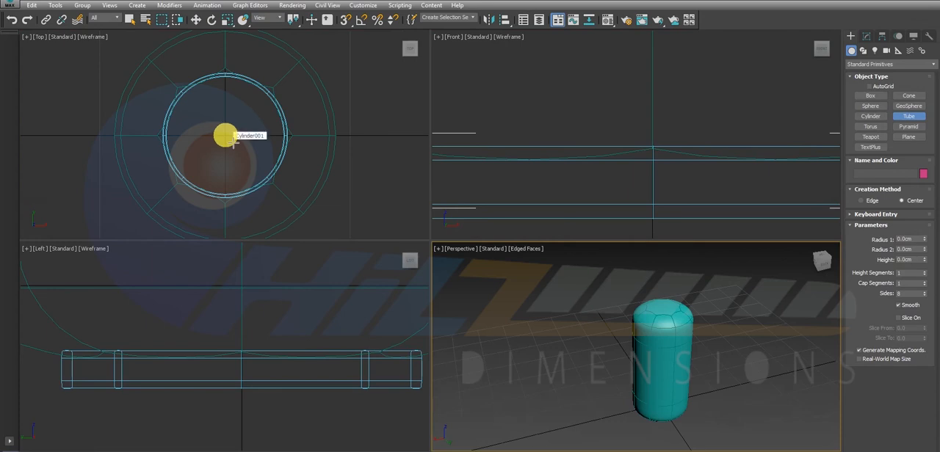
pyautogui.moveTo(230, 139); pyautogui.dragTo(274, 188)
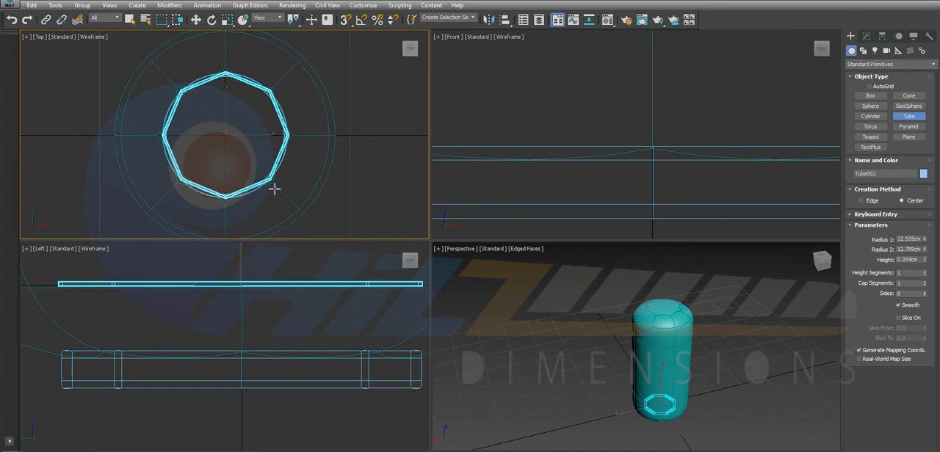
pyautogui.click(267, 176)
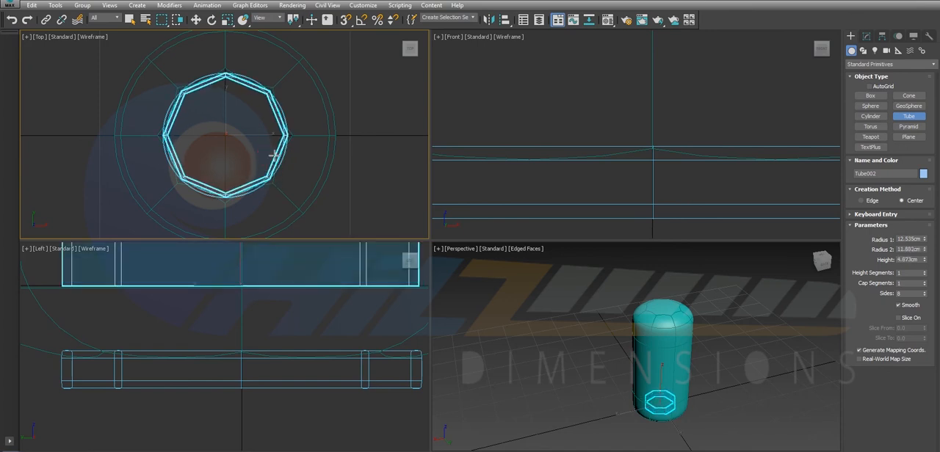
pyautogui.press('w')
# Move the new tube straight up in the front view until it sits above the top of the body.
pyautogui.scroll(-5, 603, 121)
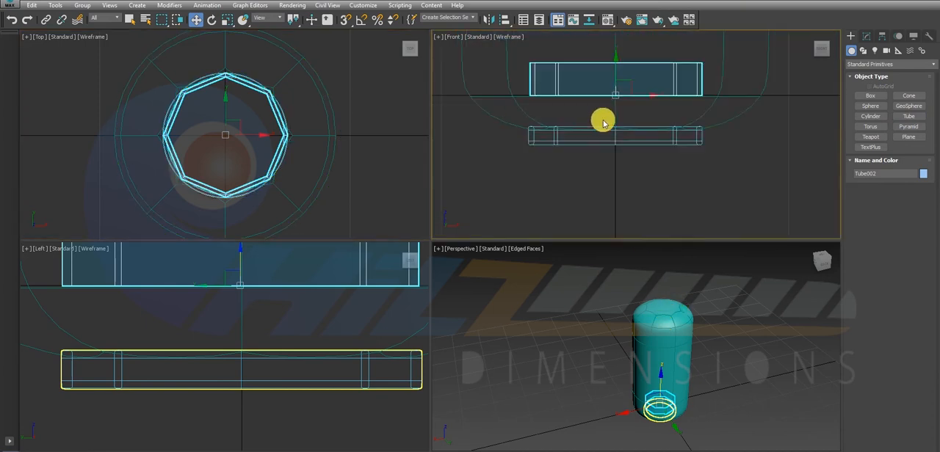
pyautogui.scroll(-3, 603, 121)
pyautogui.moveTo(599, 88); pyautogui.dragTo(598, 162, button='middle')
pyautogui.scroll(-3, 597, 162)
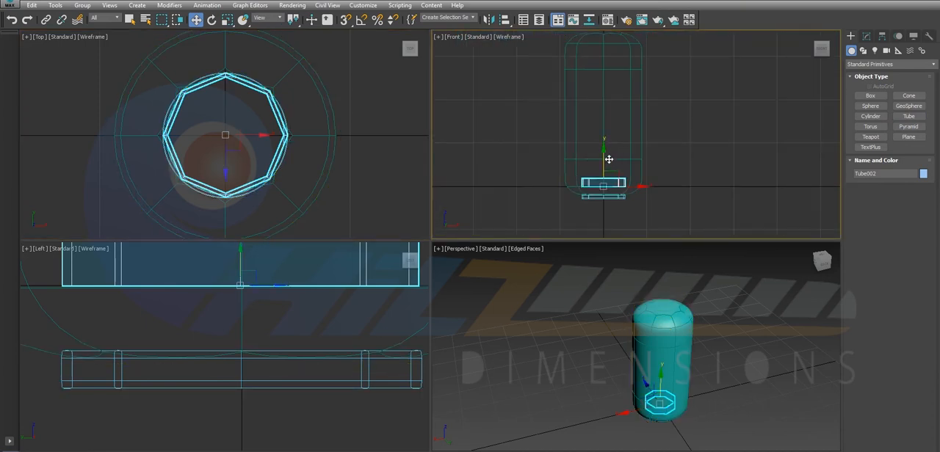
pyautogui.moveTo(608, 159); pyautogui.dragTo(617, 58)
pyautogui.moveTo(613, 70); pyautogui.dragTo(604, 189, button='middle')
pyautogui.moveTo(599, 164); pyautogui.dragTo(600, 92)
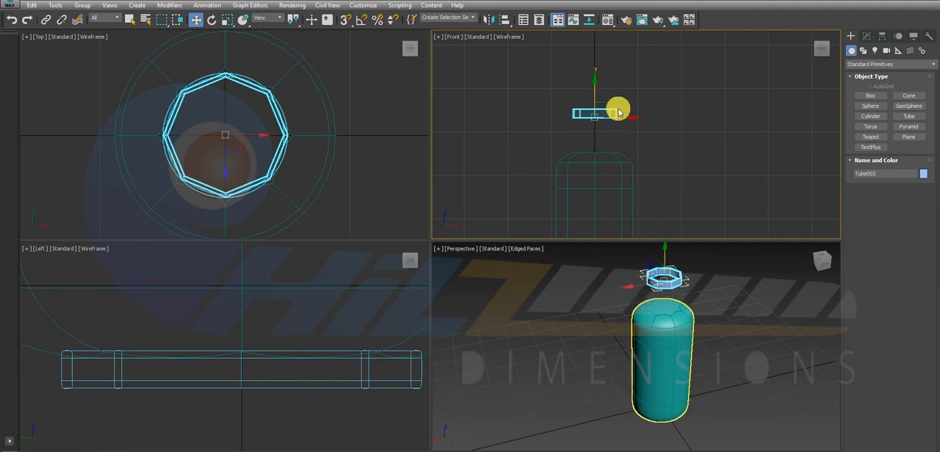
# Reduce the new tube's height to 1.309 cm.
pyautogui.click(866, 36)
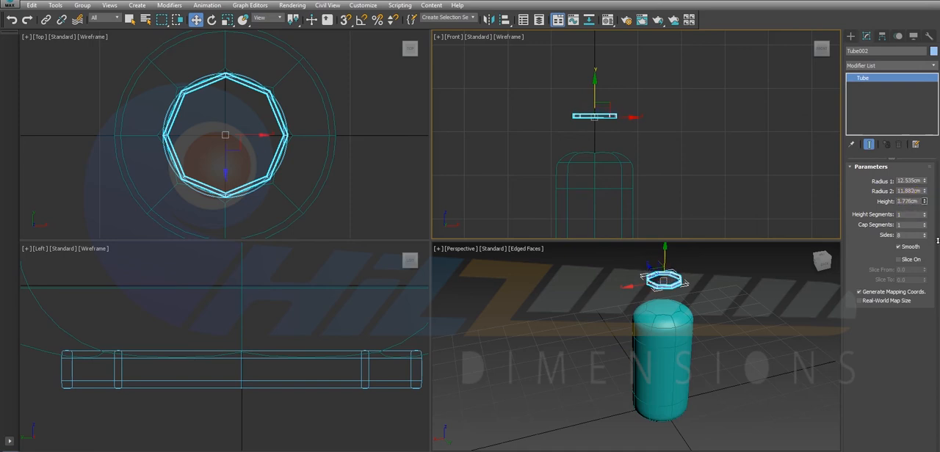
pyautogui.click(892, 205)
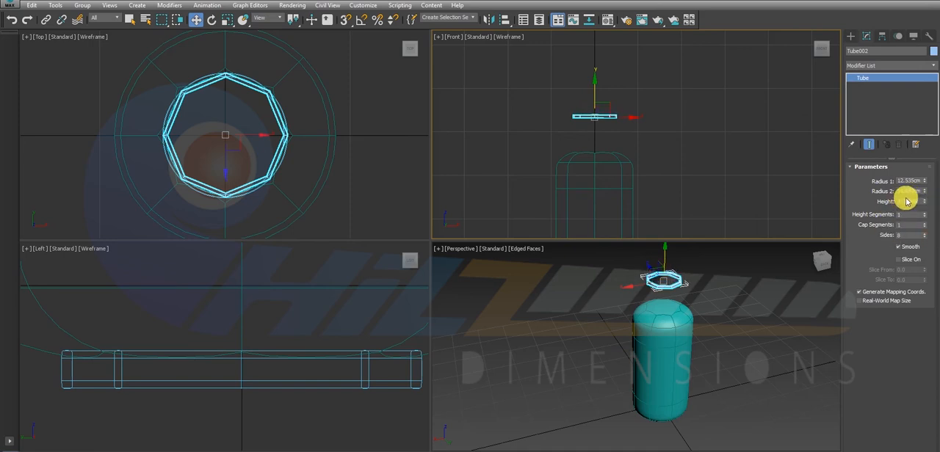
pyautogui.click(602, 116)
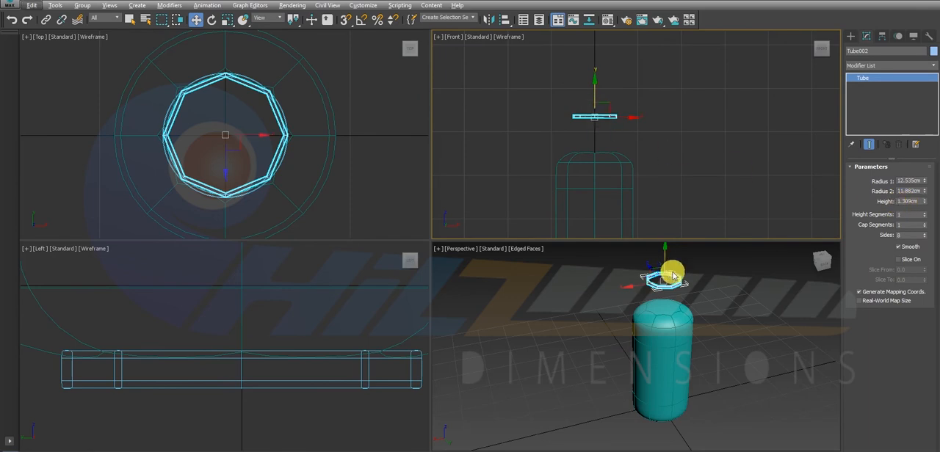
# Thicken the new tube's wall by reducing its Radius 2 to about 10.93 cm.
pyautogui.click(681, 291)
pyautogui.press('z')
pyautogui.hotkey('ctrl', 'shift', 'z')
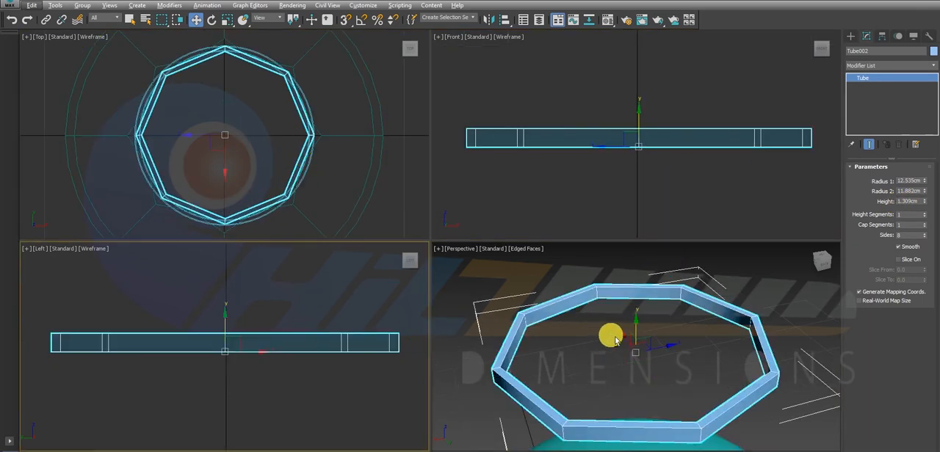
pyautogui.hotkey('alt', 'w')
pyautogui.keyDown('alt'); pyautogui.moveTo(563, 300); pyautogui.dragTo(550, 268, button='middle'); pyautogui.keyUp('alt')
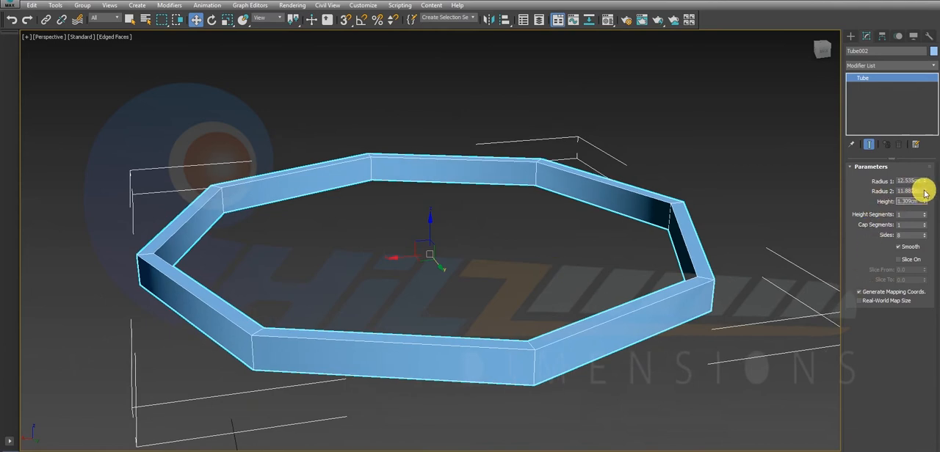
pyautogui.moveTo(924, 192)
pyautogui.mouseDown()
pyautogui.moveTo(929, 184)
pyautogui.moveTo(936, 200)
pyautogui.mouseUp()
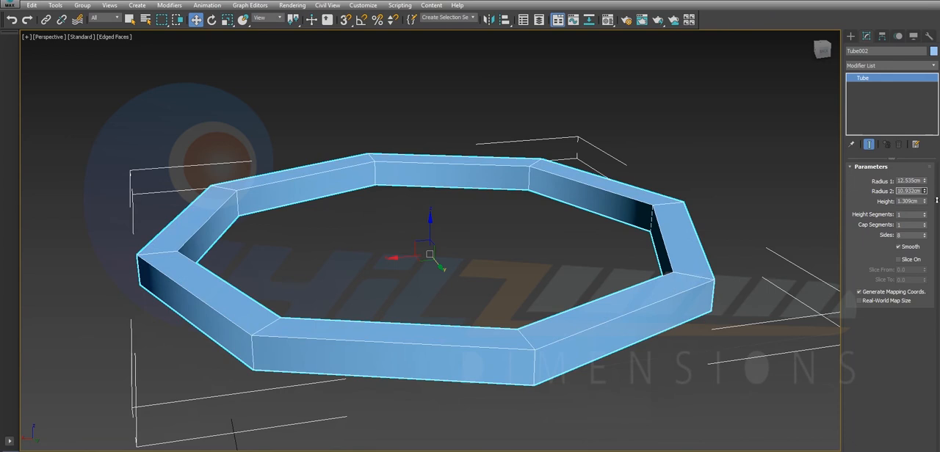
# Convert the upper ring-shaped tube to an Editable Poly.
pyautogui.keyDown('alt'); pyautogui.moveTo(686, 221); pyautogui.dragTo(664, 253, button='middle'); pyautogui.keyUp('alt')
pyautogui.click(892, 66)
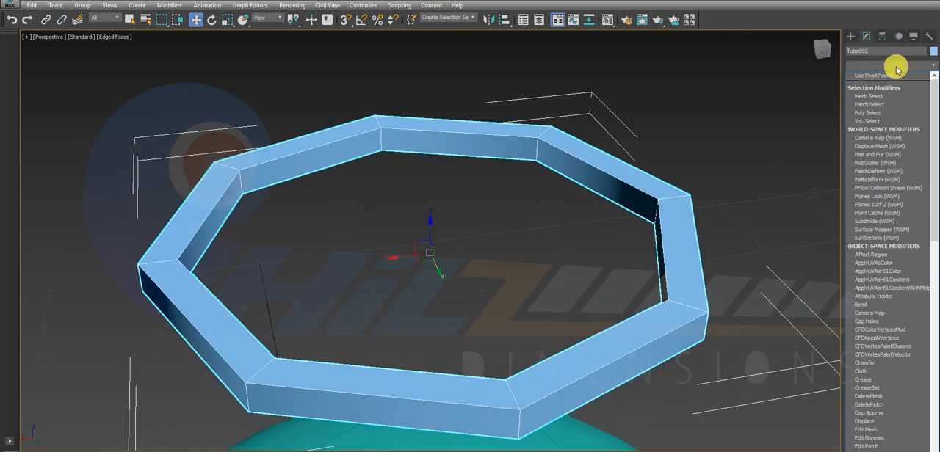
pyautogui.click(896, 68)
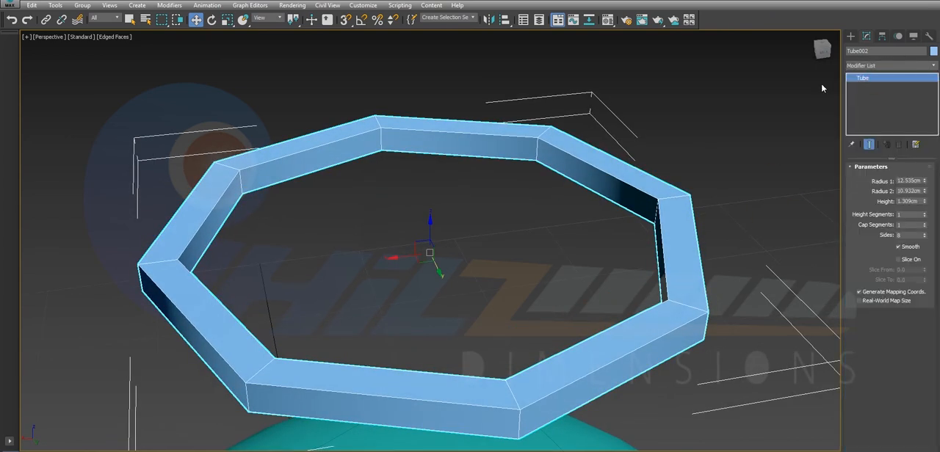
pyautogui.rightClick(674, 238)
pyautogui.moveTo(749, 336)
pyautogui.click(807, 347)
# Apply a MeshSmooth modifier to the upper tube, raise its iterations by two, and deselect the tube.
pyautogui.click(888, 66)
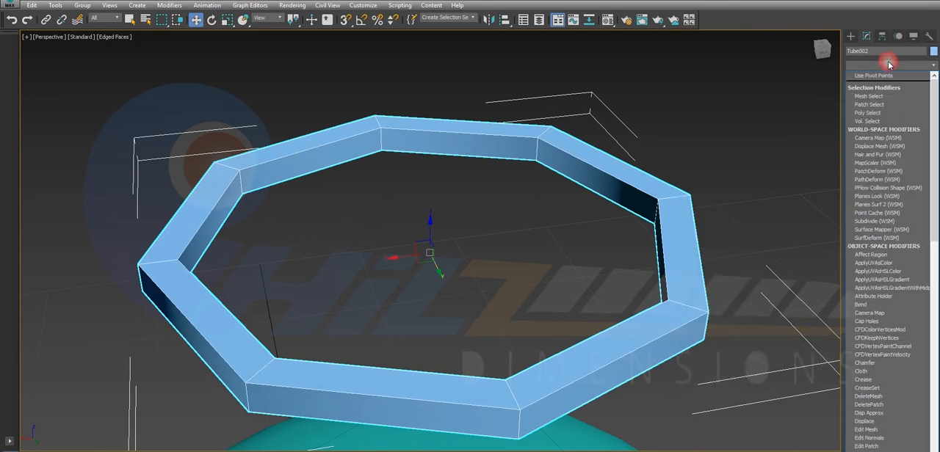
pyautogui.press('m')
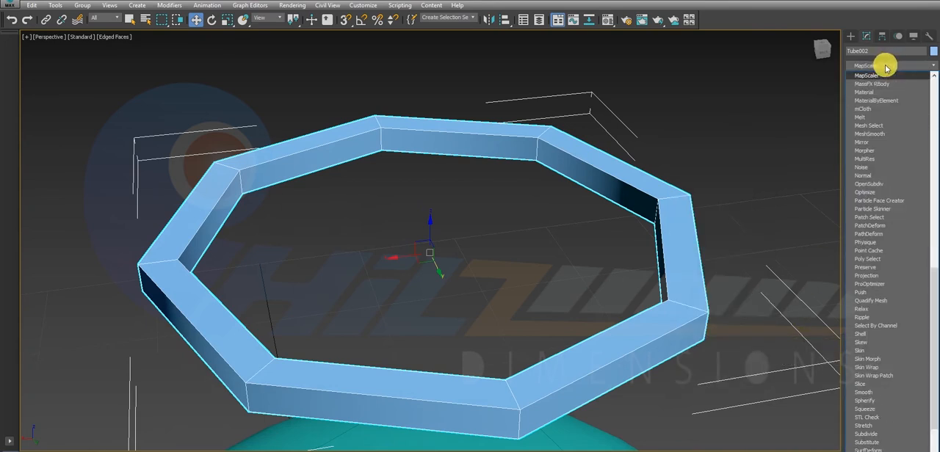
pyautogui.click(877, 133)
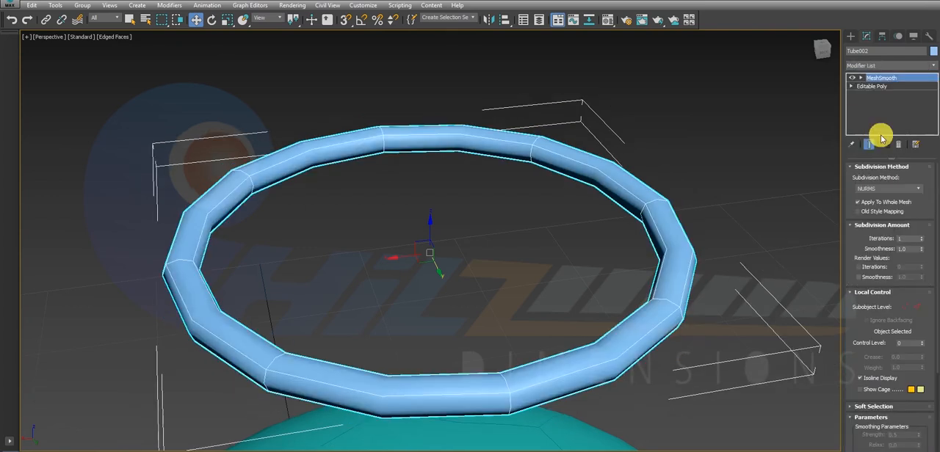
pyautogui.click(922, 238)
pyautogui.click(922, 238)
pyautogui.click(759, 226)
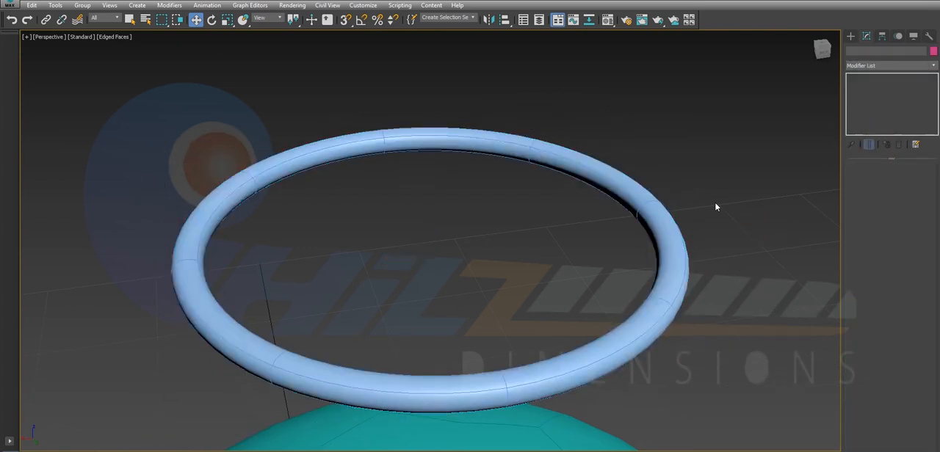
# Inspect the smoothed ring against the body, and undo its smoothing and polygon conversion.
pyautogui.keyDown('alt'); pyautogui.moveTo(645, 190); pyautogui.dragTo(619, 163, button='middle'); pyautogui.keyUp('alt')
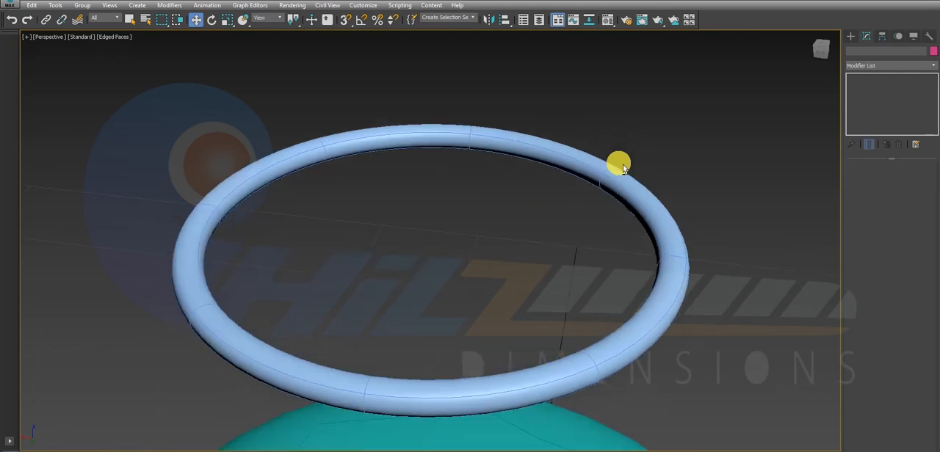
pyautogui.scroll(-5, 624, 193)
pyautogui.scroll(-3, 624, 192)
pyautogui.keyDown('alt'); pyautogui.moveTo(629, 224); pyautogui.dragTo(635, 208, button='middle'); pyautogui.keyUp('alt')
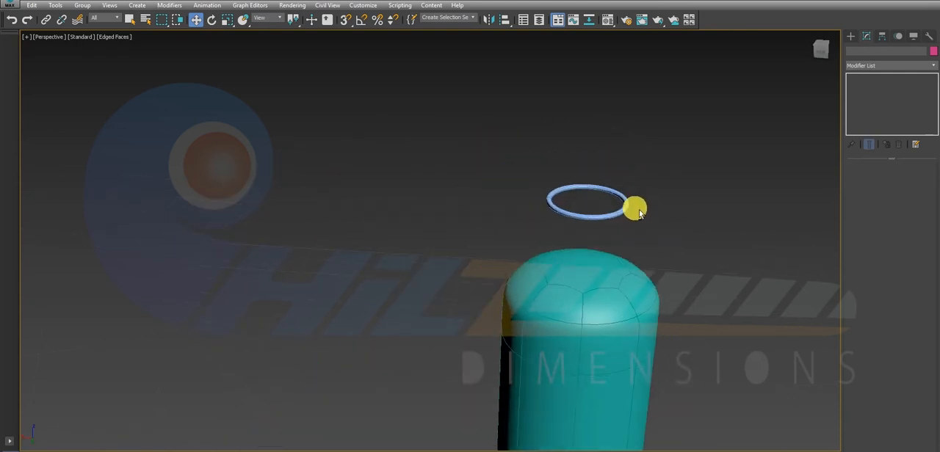
pyautogui.click(627, 216)
pyautogui.click(698, 210)
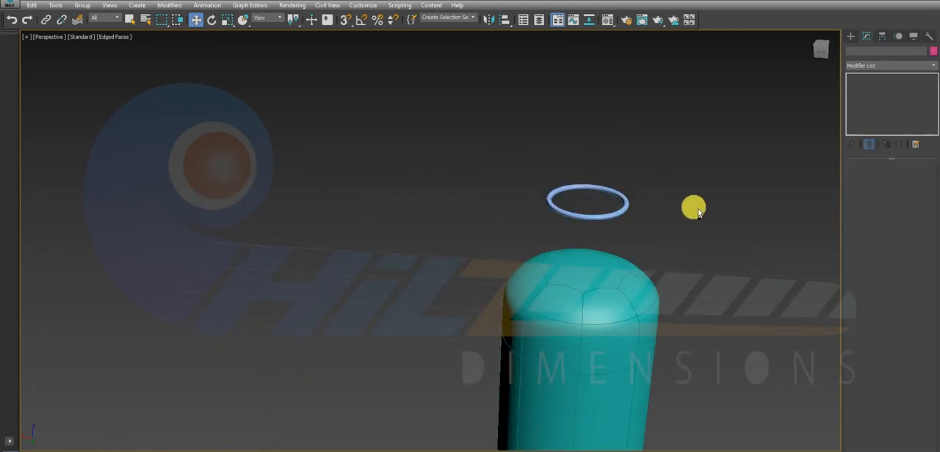
pyautogui.hotkey('ctrl', 'z')
pyautogui.hotkey('ctrl', 'z')
pyautogui.hotkey('ctrl', 'z')
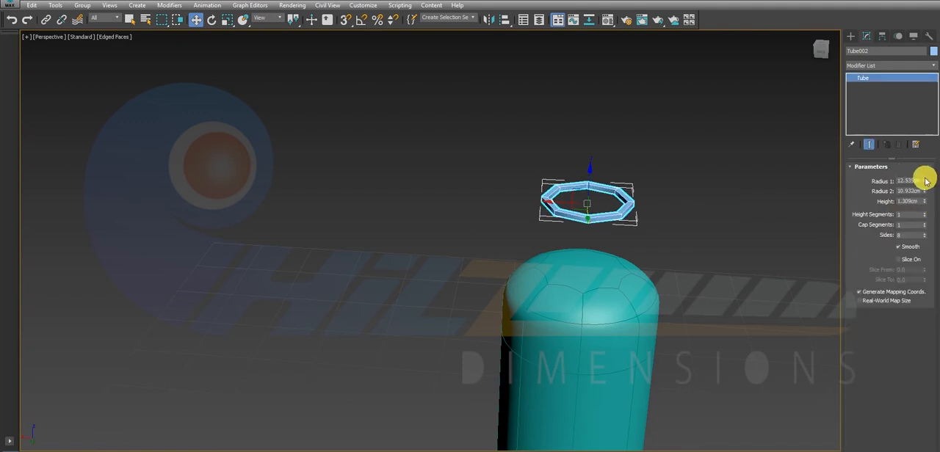
# Resize the upper tube to Radius 1 of 15 cm, Radius 2 of about 12.087 cm and height of about 2.553 cm.
pyautogui.moveTo(925, 180)
pyautogui.mouseDown()
pyautogui.moveTo(935, 163)
pyautogui.moveTo(937, 179)
pyautogui.mouseUp()
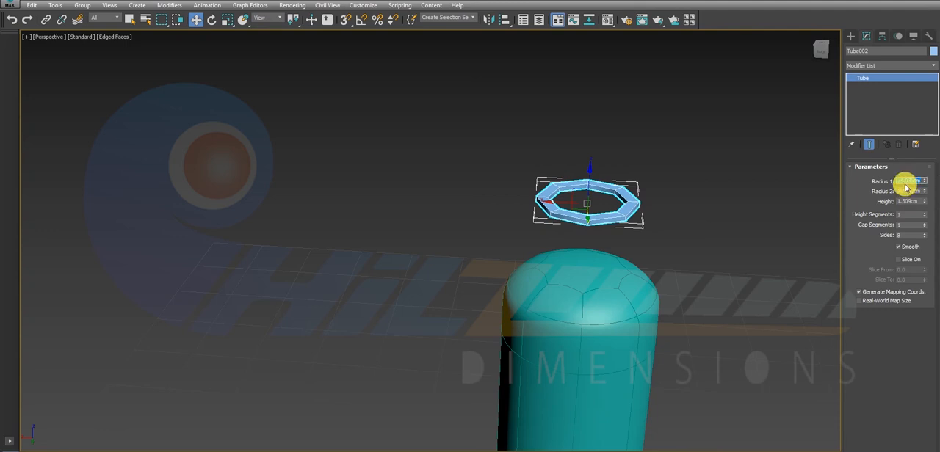
pyautogui.press('Tab')
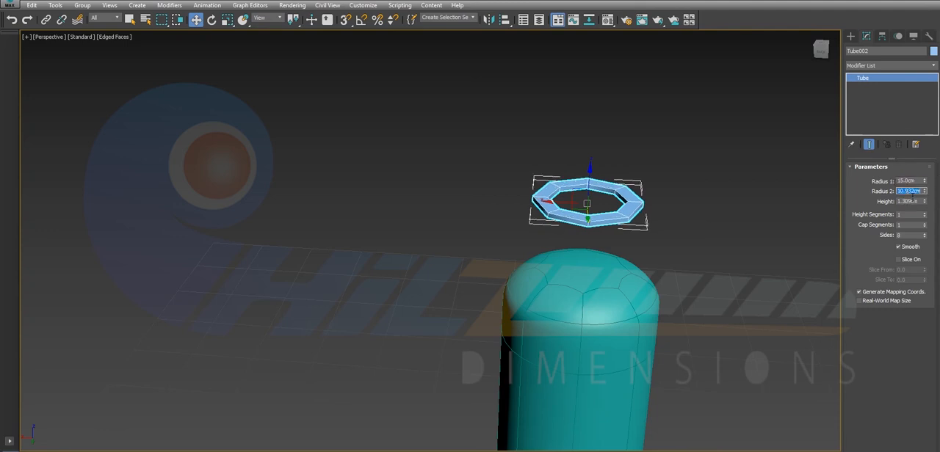
pyautogui.write('14')
pyautogui.press('Return')
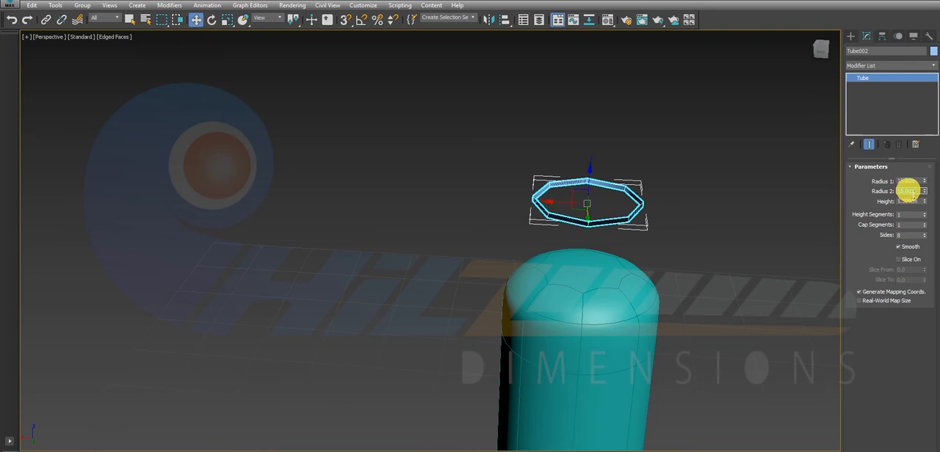
pyautogui.moveTo(924, 193); pyautogui.dragTo(934, 210)
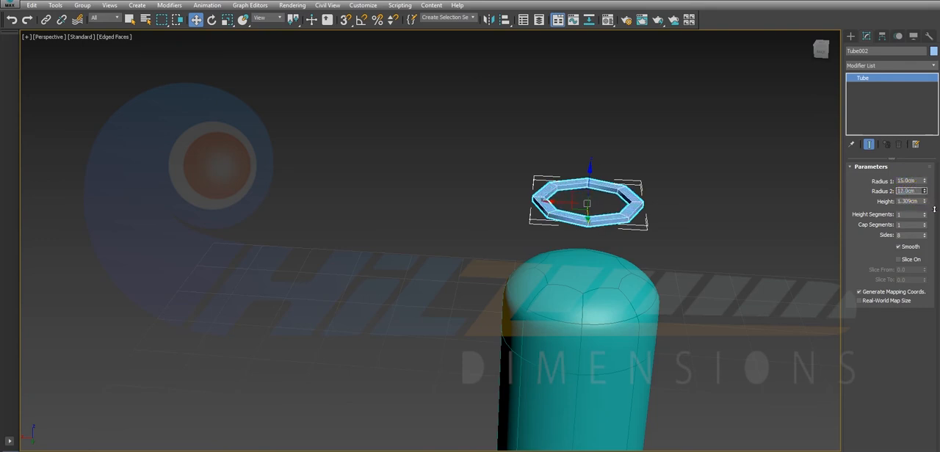
pyautogui.moveTo(924, 192)
pyautogui.mouseDown()
pyautogui.moveTo(933, 205)
pyautogui.moveTo(931, 185)
pyautogui.mouseUp()
pyautogui.click(889, 91)
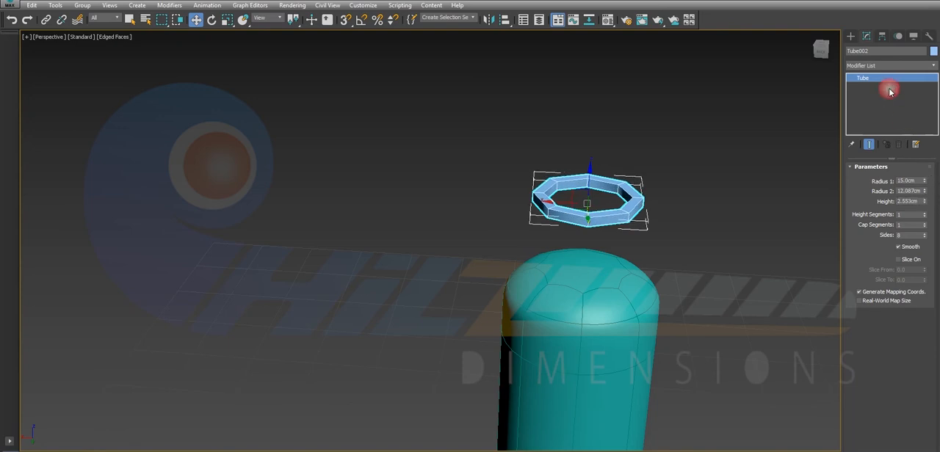
# Apply a MeshSmooth modifier with 3 iterations directly to the resized upper tube.
pyautogui.click(880, 66)
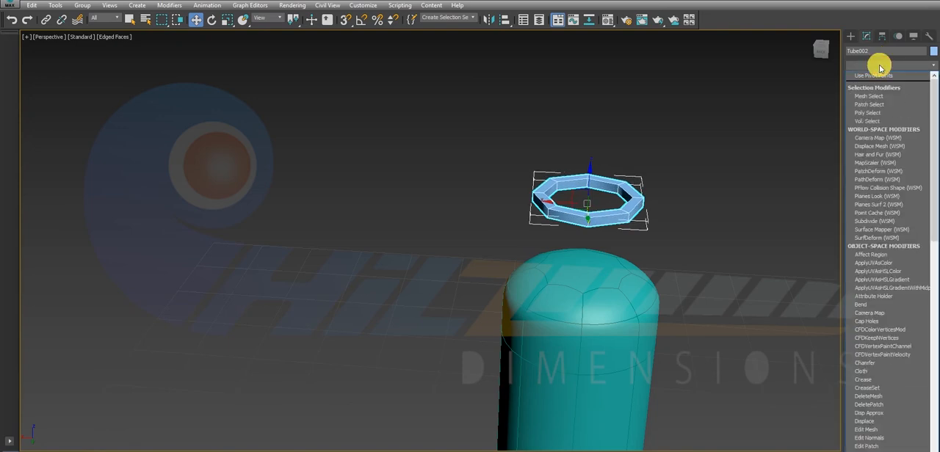
pyautogui.scroll(-15, 877, 64)
pyautogui.click(868, 135)
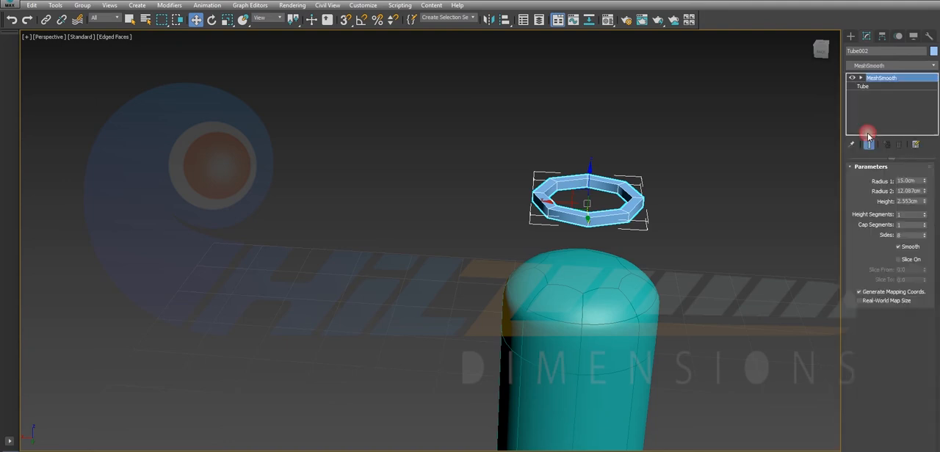
pyautogui.click(923, 237)
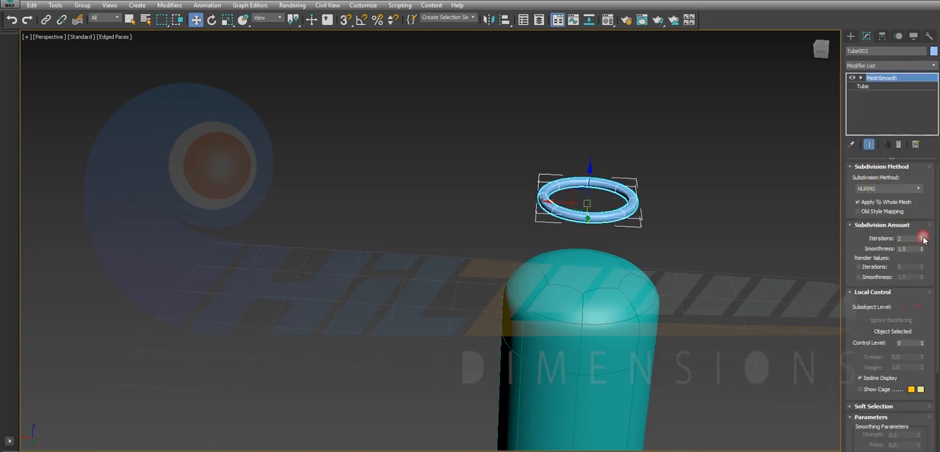
pyautogui.click(737, 220)
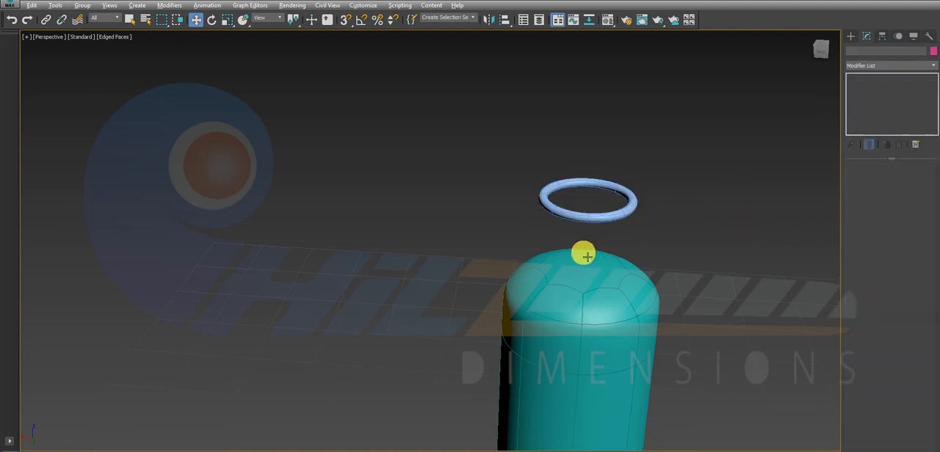
# Move the smoothed ring straight down until it sits just above the body's rounded top.
pyautogui.moveTo(581, 254)
pyautogui.keyDown('alt'); pyautogui.mouseDown(button='middle')
pyautogui.moveTo(570, 319)
pyautogui.moveTo(577, 239)
pyautogui.moveTo(575, 248)
pyautogui.mouseUp(button='middle'); pyautogui.keyUp('alt')
pyautogui.click(589, 212)
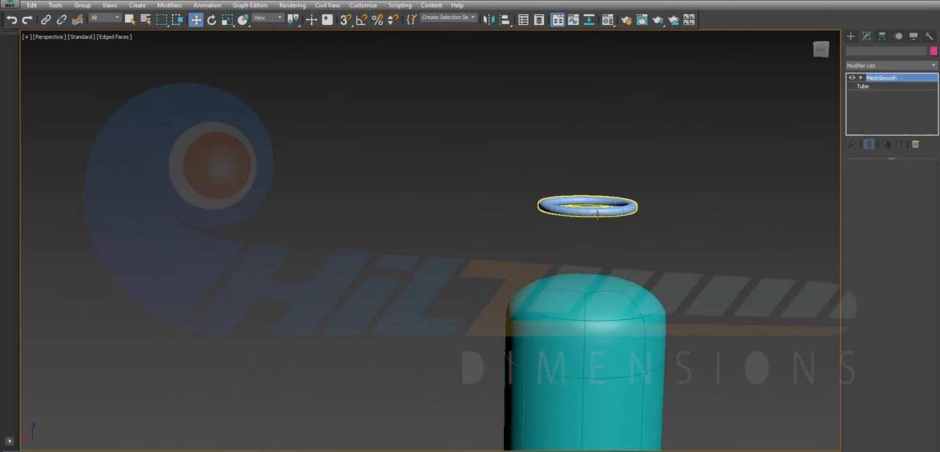
pyautogui.moveTo(594, 196); pyautogui.dragTo(596, 241)
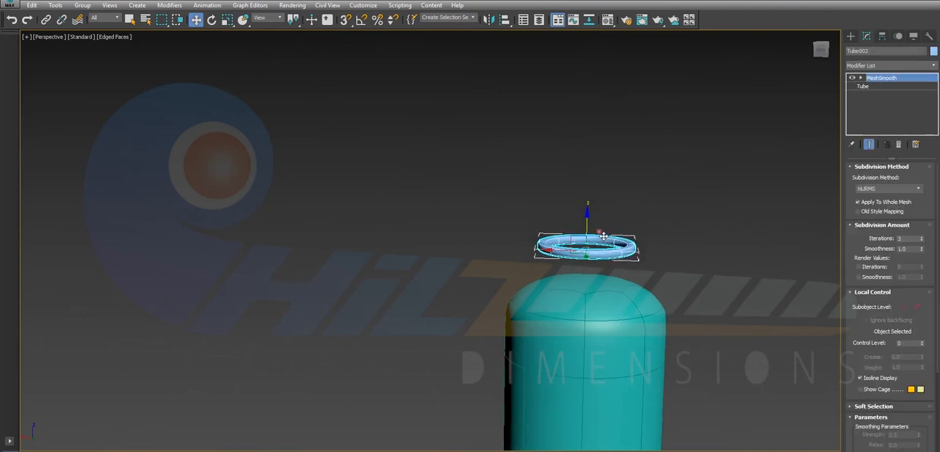
# Show all four viewports and frame the selected ring in each, with the body's top in the perspective view.
pyautogui.hotkey('alt', 'w')
pyautogui.middleClick(566, 158)
pyautogui.press('z')
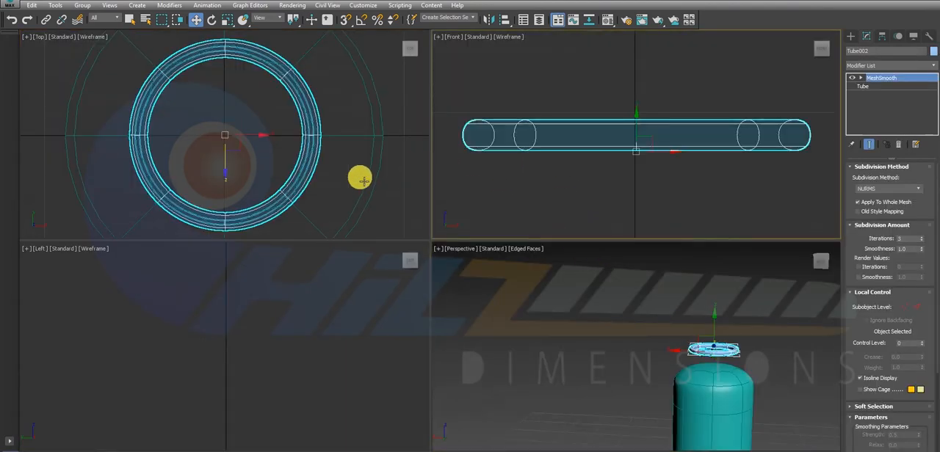
pyautogui.middleClick(334, 283)
pyautogui.press('z')
pyautogui.middleClick(599, 355)
pyautogui.press('z')
pyautogui.scroll(-5, 624, 360)
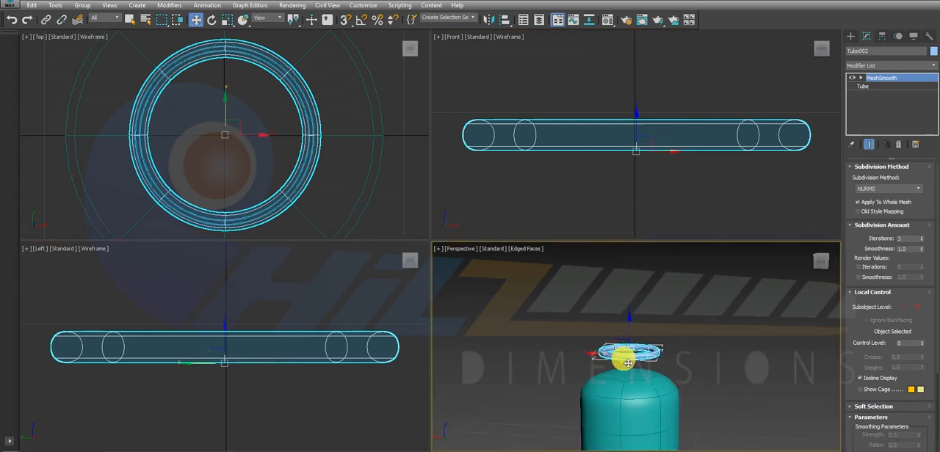
pyautogui.keyDown('alt'); pyautogui.moveTo(629, 360); pyautogui.dragTo(634, 333, button='middle'); pyautogui.keyUp('alt')
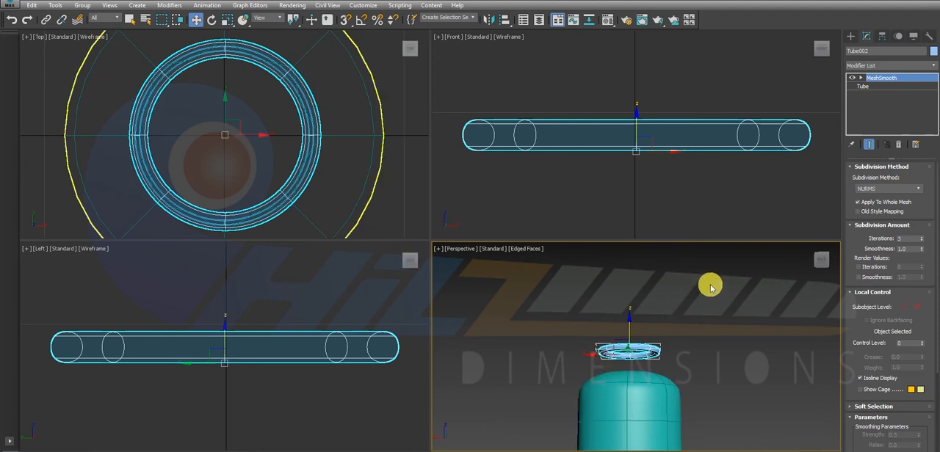
# Activate the Tube primitive and maximize the top view with the ring's centre in sight.
pyautogui.click(850, 35)
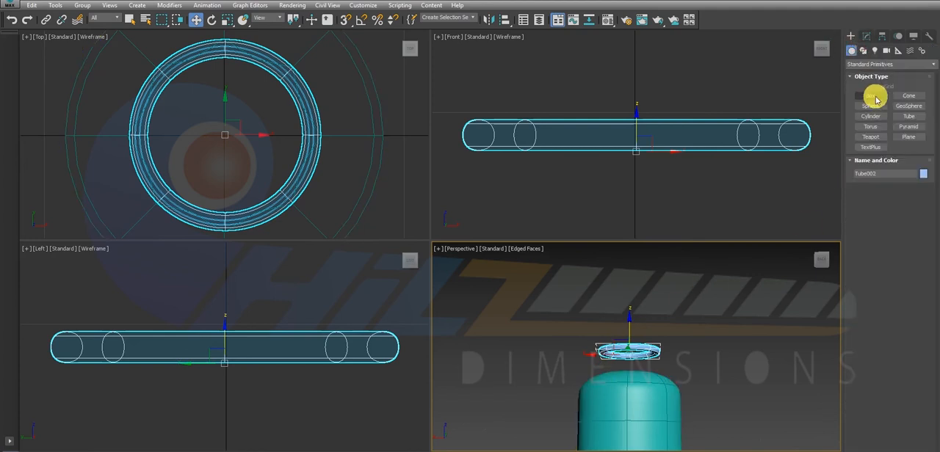
pyautogui.click(874, 96)
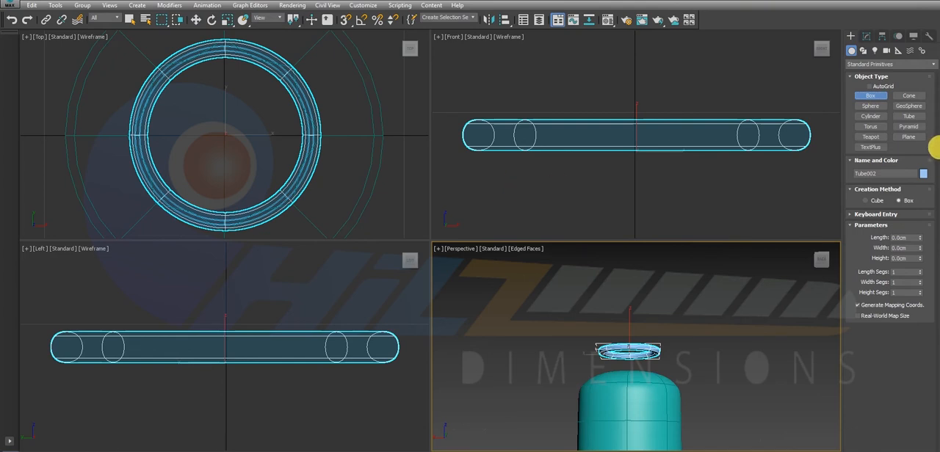
pyautogui.click(911, 118)
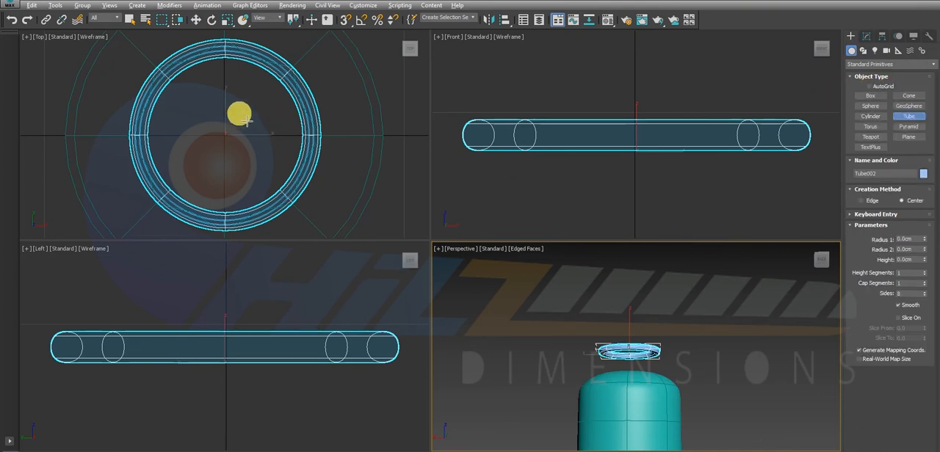
pyautogui.hotkey('alt', 'w')
pyautogui.moveTo(470, 95); pyautogui.dragTo(428, 170, button='middle')
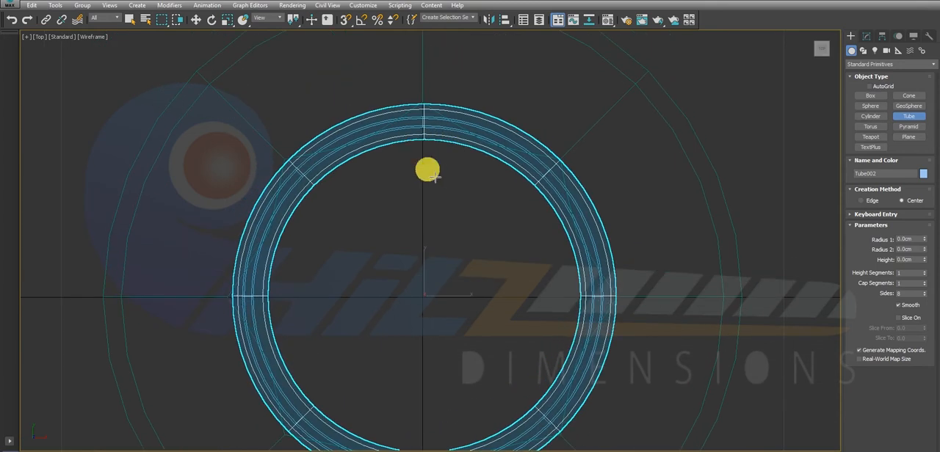
pyautogui.moveTo(431, 303); pyautogui.dragTo(573, 404)
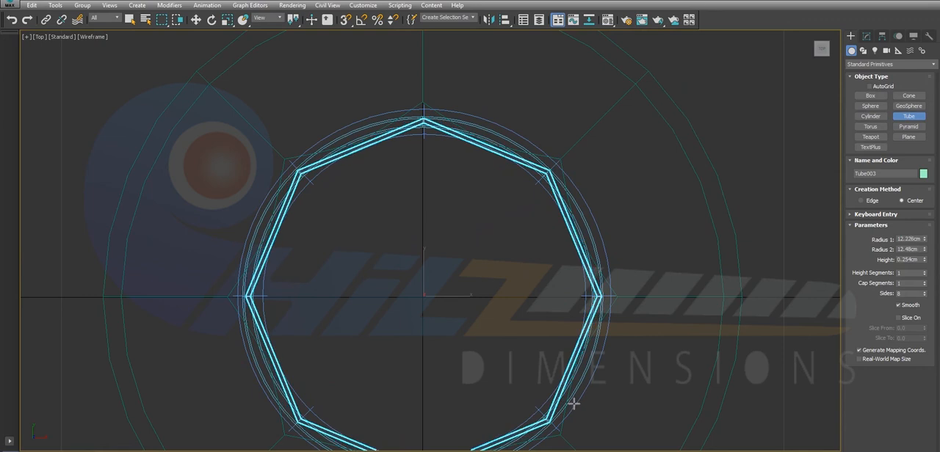
pyautogui.click(562, 393)
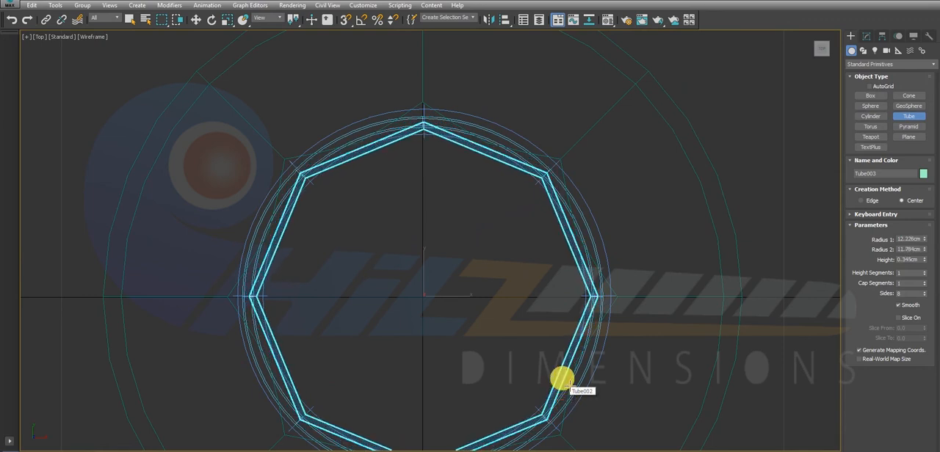
pyautogui.rightClick(565, 390)
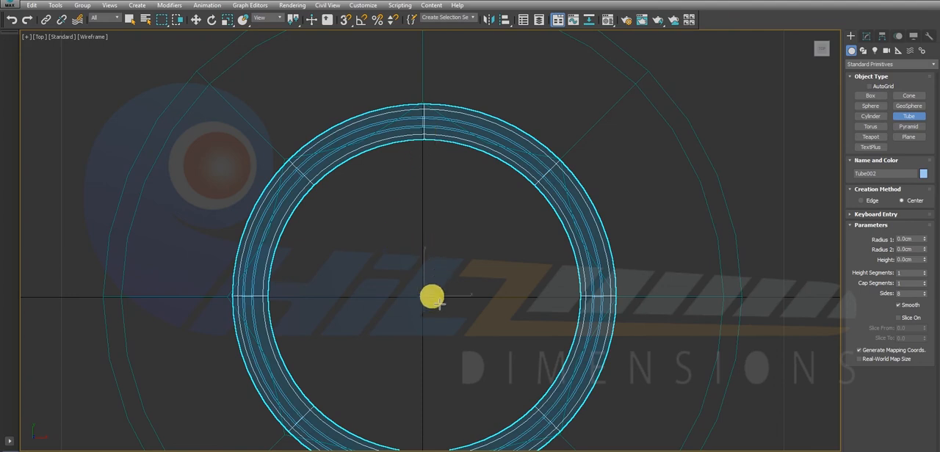
# Create a thin tube centred on the ring, with radii about 12.63 and 12.05 cm, height about 1.41 cm and 59 sides.
pyautogui.moveTo(427, 304); pyautogui.dragTo(504, 141)
pyautogui.click(492, 141)
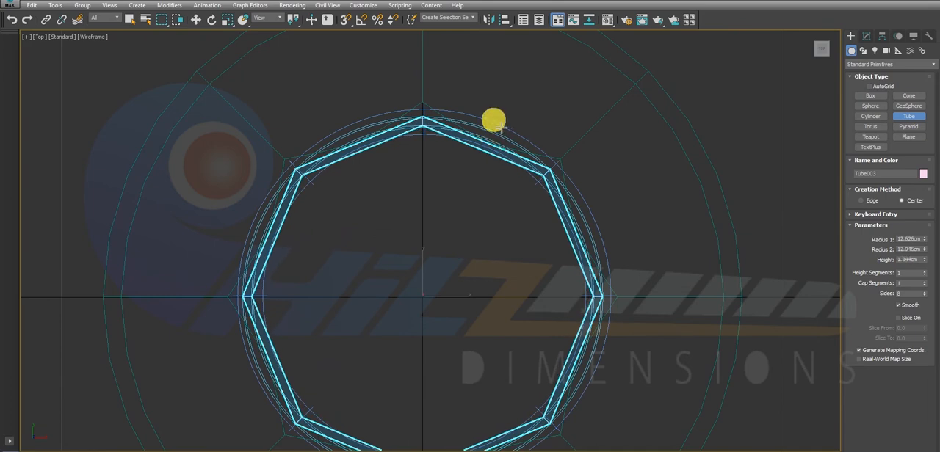
pyautogui.click(498, 123)
pyautogui.rightClick(497, 119)
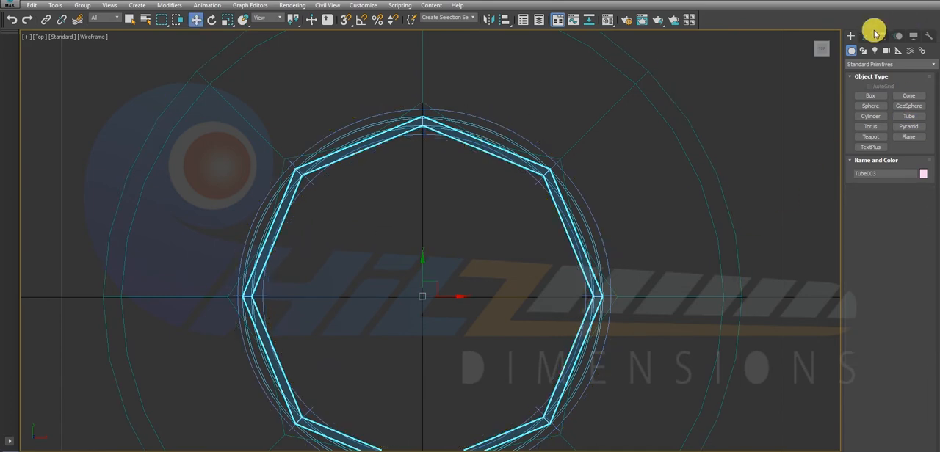
pyautogui.click(865, 37)
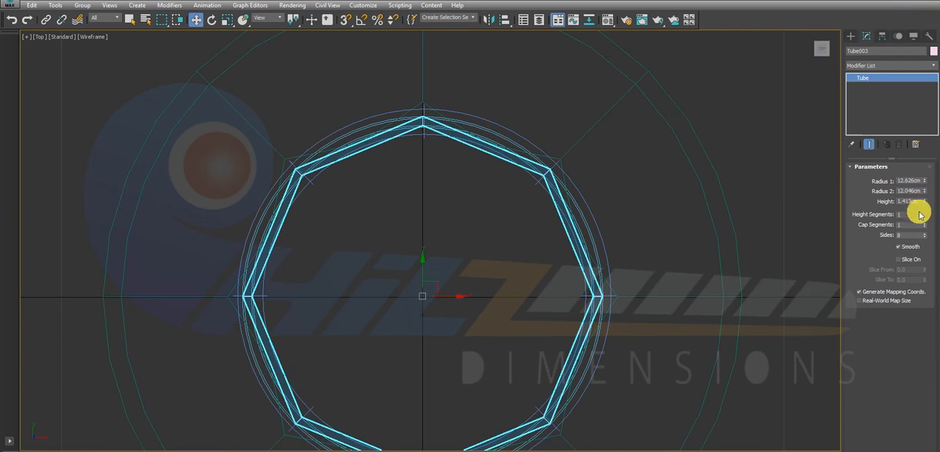
pyautogui.moveTo(925, 234); pyautogui.dragTo(930, 215)
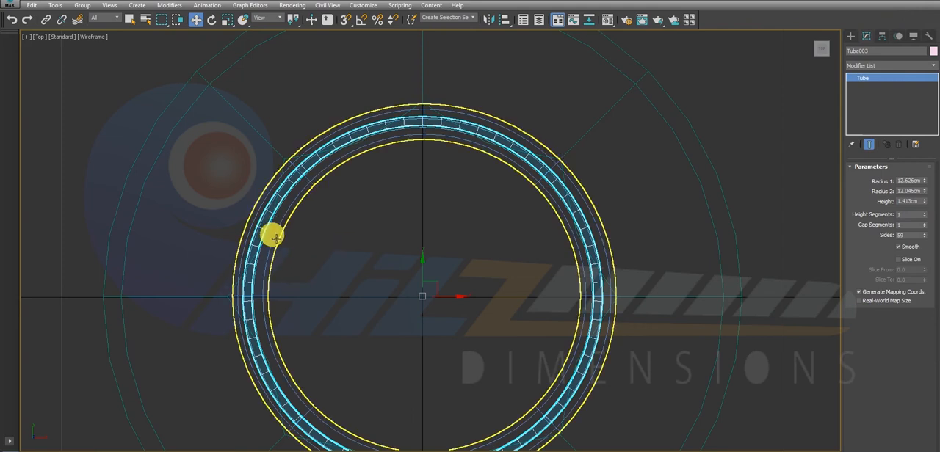
# Raise the thin tube straight up from the body's base until it sits just below the smoothed ring.
pyautogui.scroll(-3, 422, 207)
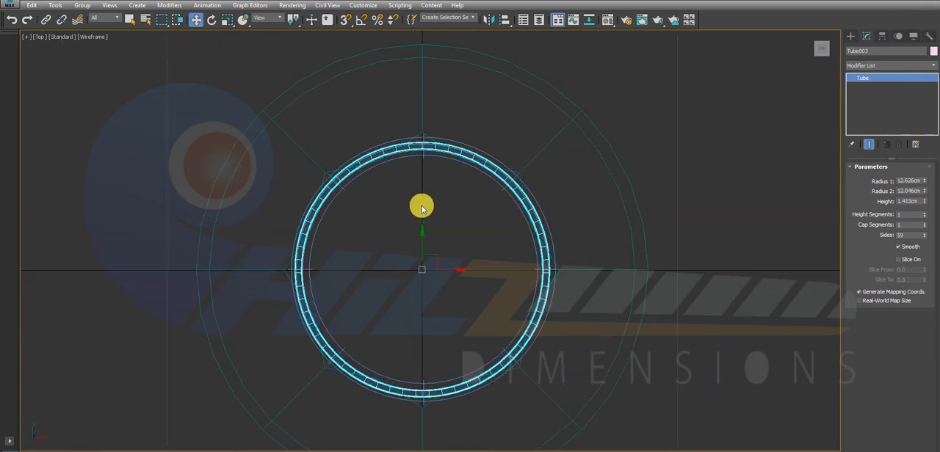
pyautogui.scroll(-3, 477, 171)
pyautogui.scroll(3, 477, 172)
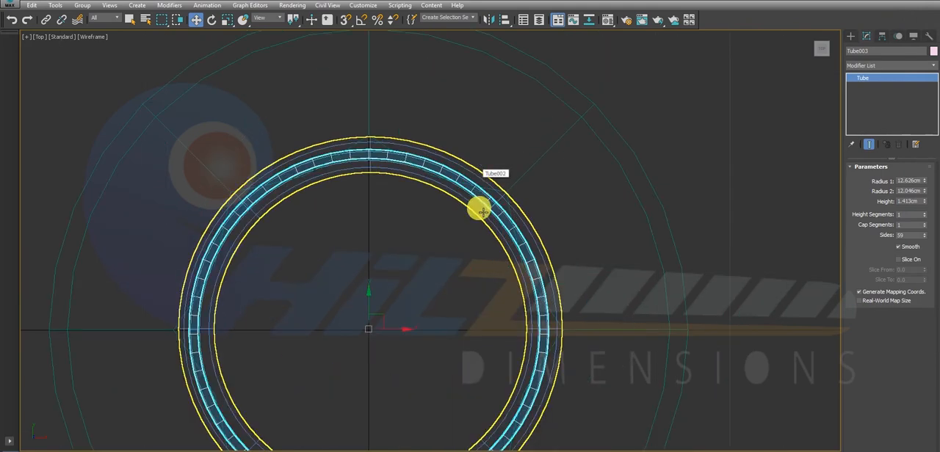
pyautogui.scroll(2, 480, 210)
pyautogui.scroll(-3, 484, 233)
pyautogui.hotkey('alt', 'w')
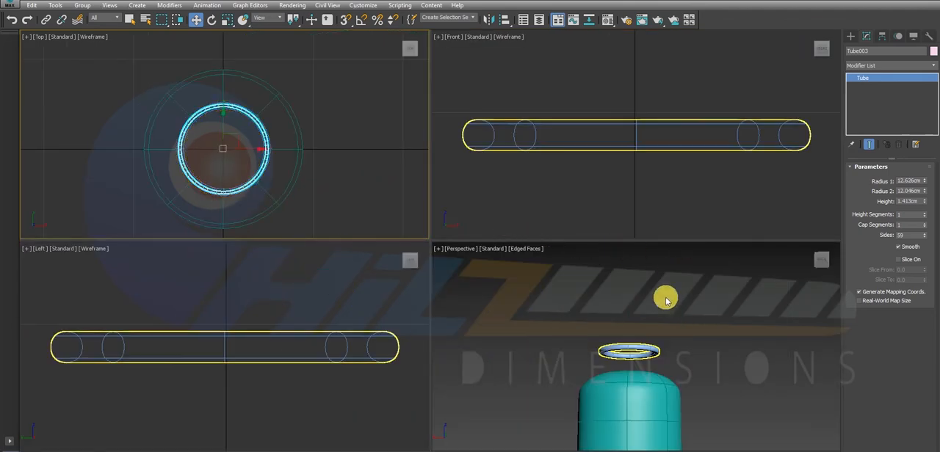
pyautogui.scroll(-8, 610, 149)
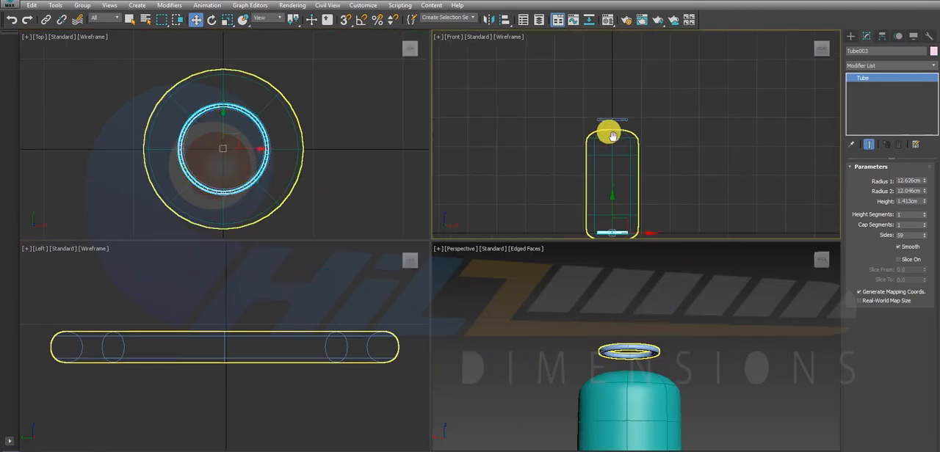
pyautogui.scroll(2, 615, 179)
pyautogui.moveTo(615, 185); pyautogui.dragTo(604, 86)
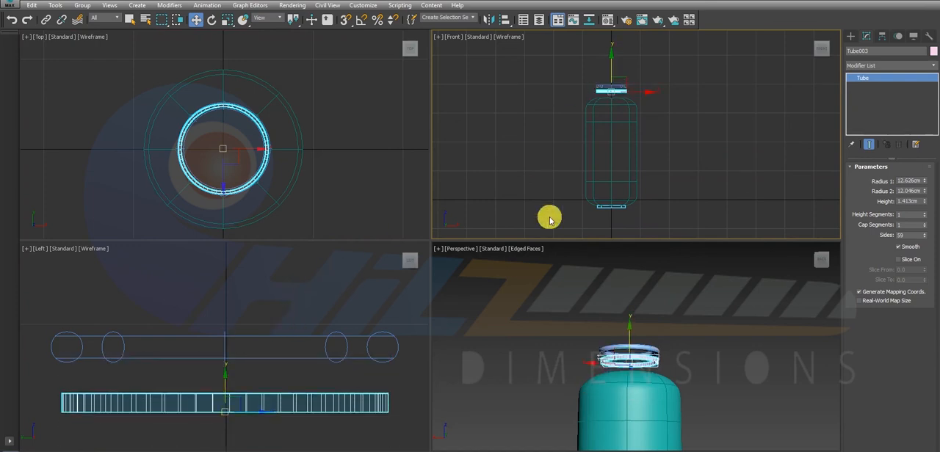
# Lower the tube onto the body's rounded top and set its height to about 11.04 cm so it reaches the ring.
pyautogui.scroll(10, 603, 88)
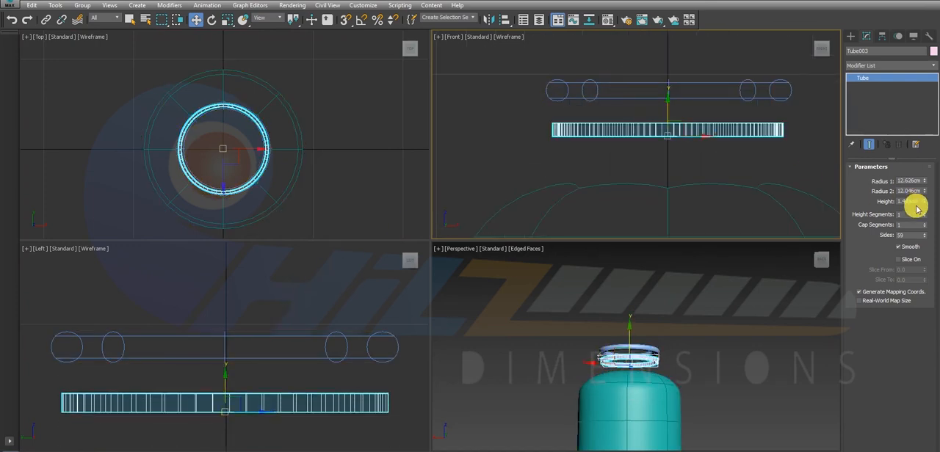
pyautogui.moveTo(925, 201); pyautogui.dragTo(924, 165)
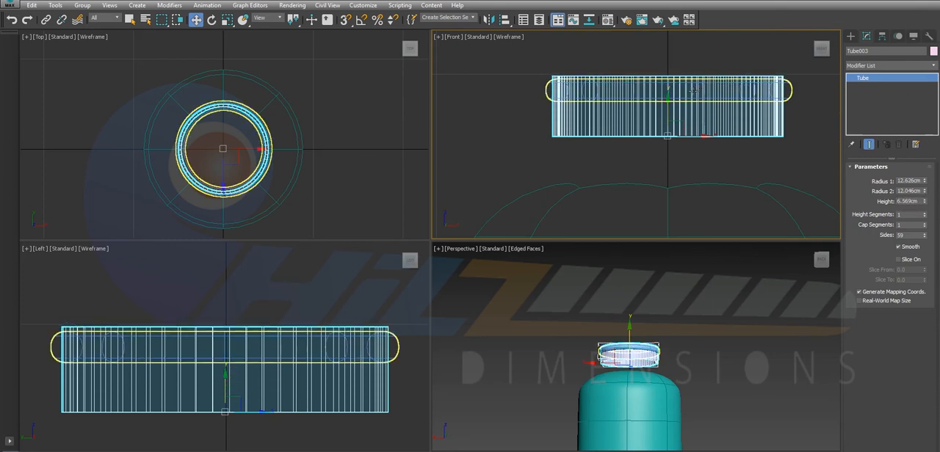
pyautogui.moveTo(669, 107); pyautogui.dragTo(685, 120)
pyautogui.middleClick(597, 331)
pyautogui.hotkey('alt', 'w')
pyautogui.keyDown('alt'); pyautogui.moveTo(460, 232); pyautogui.dragTo(459, 237, button='middle'); pyautogui.keyUp('alt')
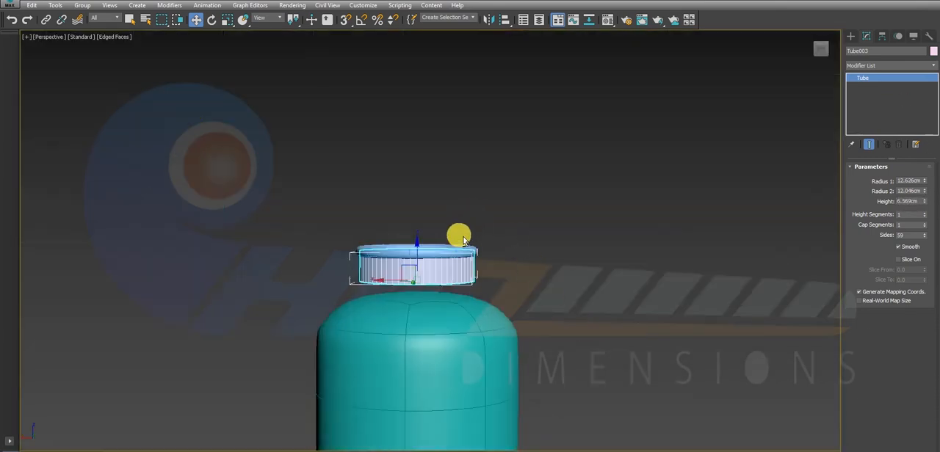
pyautogui.moveTo(930, 211); pyautogui.dragTo(931, 211)
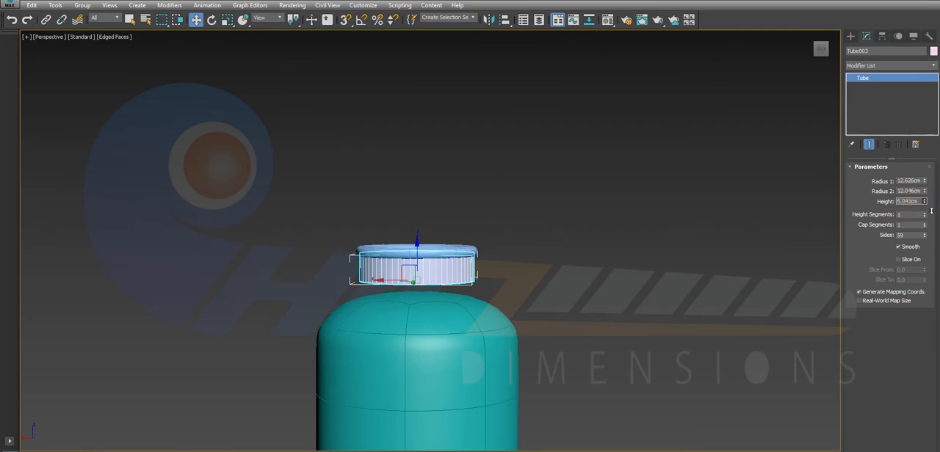
pyautogui.moveTo(411, 269); pyautogui.dragTo(430, 272)
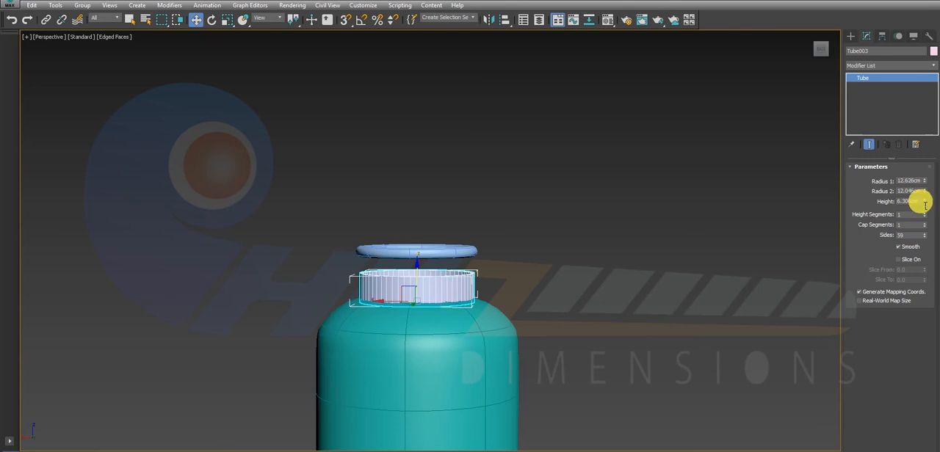
pyautogui.moveTo(924, 201); pyautogui.dragTo(933, 176)
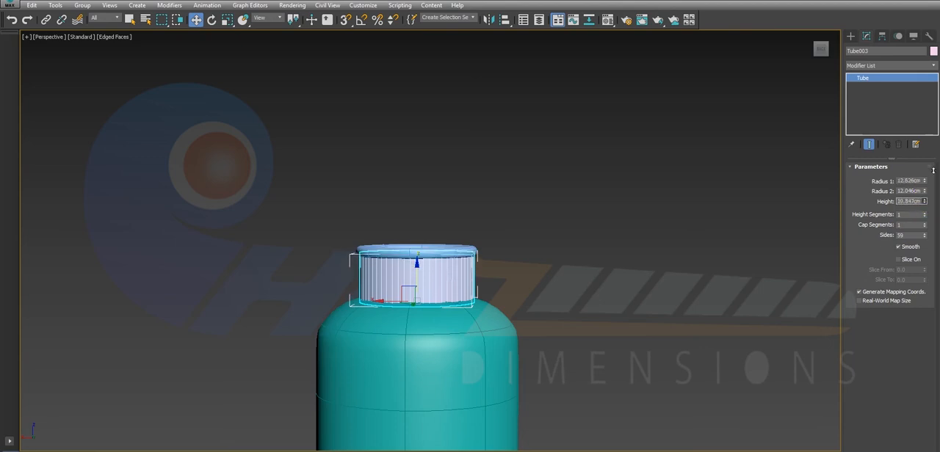
pyautogui.click(916, 169)
# Convert the tube between the body and the ring to an editable poly, working in the maximized top view.
pyautogui.hotkey('alt', 'w')
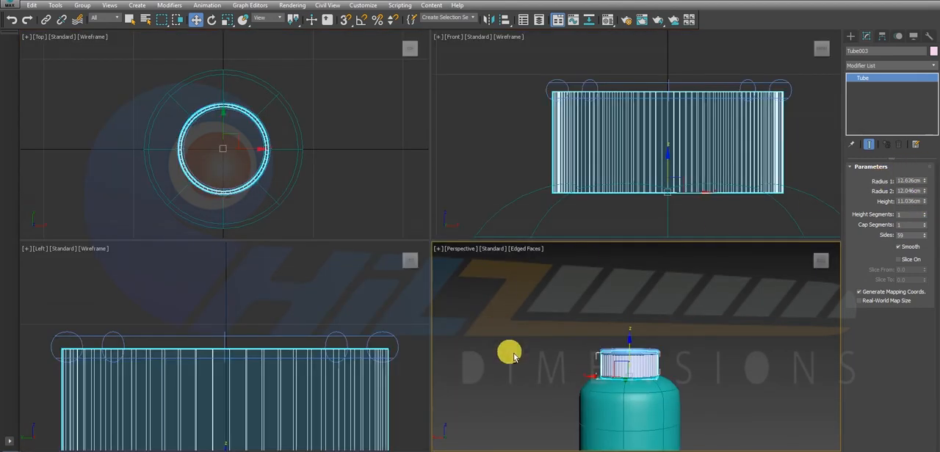
pyautogui.hotkey('alt', 'w')
pyautogui.scroll(-2, 380, 279)
pyautogui.keyDown('alt'); pyautogui.moveTo(380, 280); pyautogui.dragTo(378, 297, button='middle'); pyautogui.keyUp('alt')
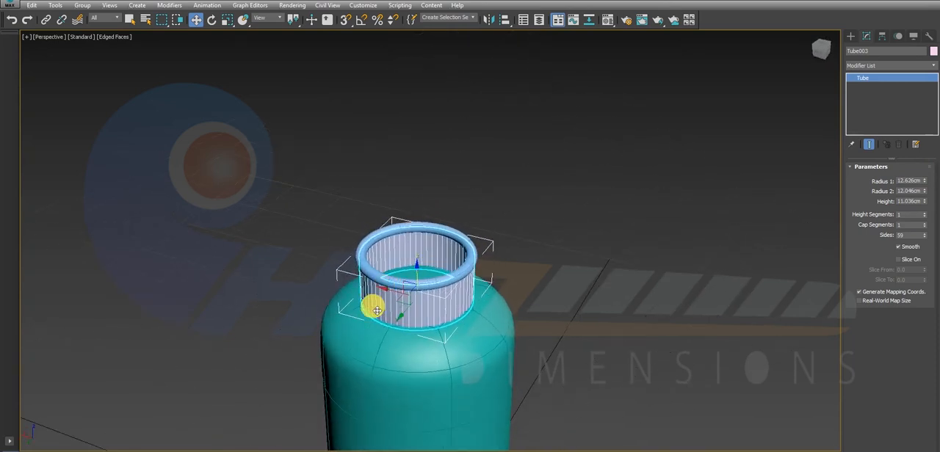
pyautogui.hotkey('alt', 'w')
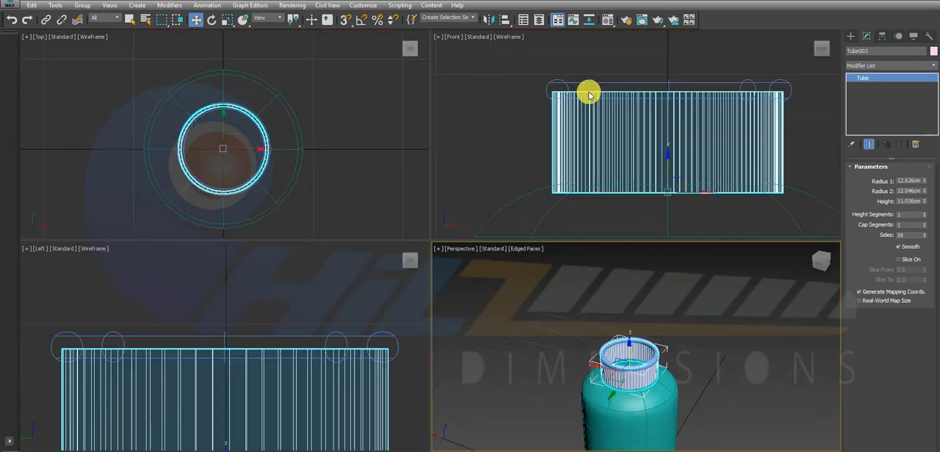
pyautogui.click(251, 116)
pyautogui.hotkey('alt', 'w')
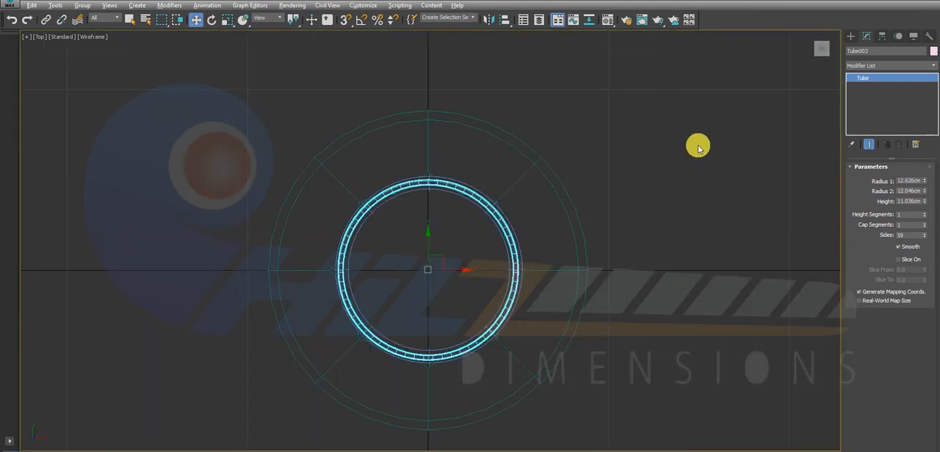
pyautogui.rightClick(470, 213)
pyautogui.moveTo(541, 321)
pyautogui.click(602, 329)
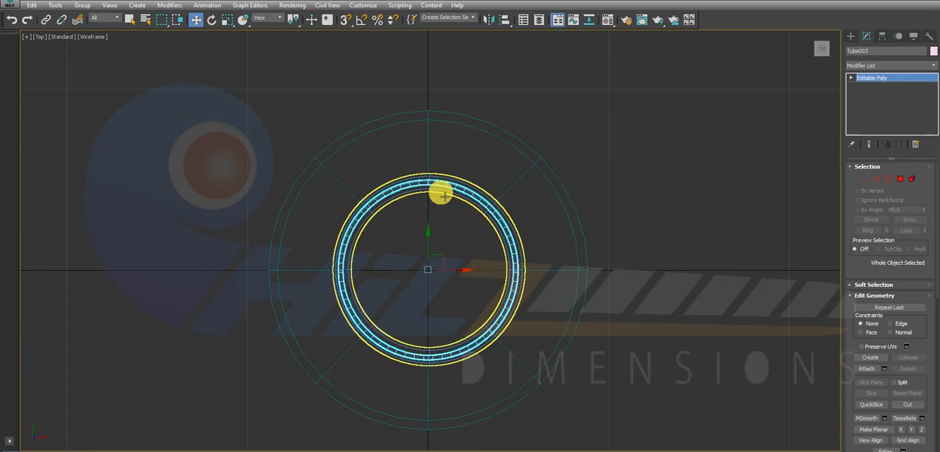
# Delete two arcs of the tube's polygons in the top view, one in the upper-right quarter and one in the upper-left.
pyautogui.scroll(3, 440, 193)
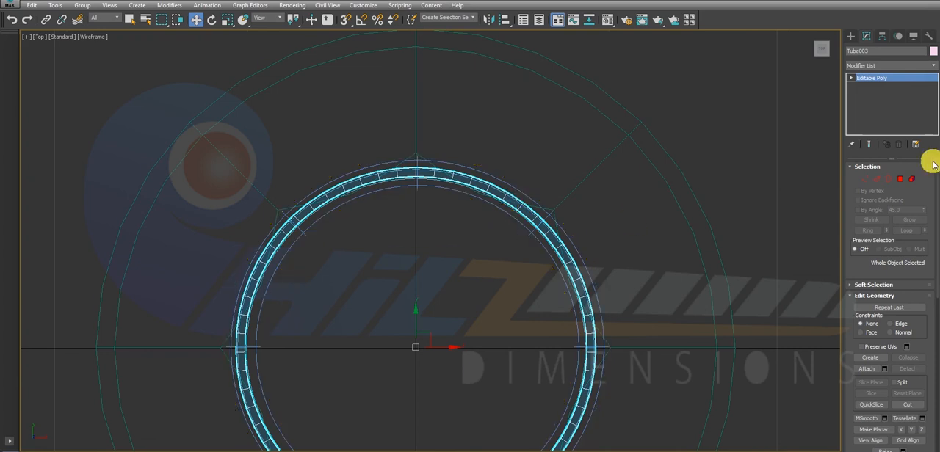
pyautogui.click(900, 178)
pyautogui.click(709, 213)
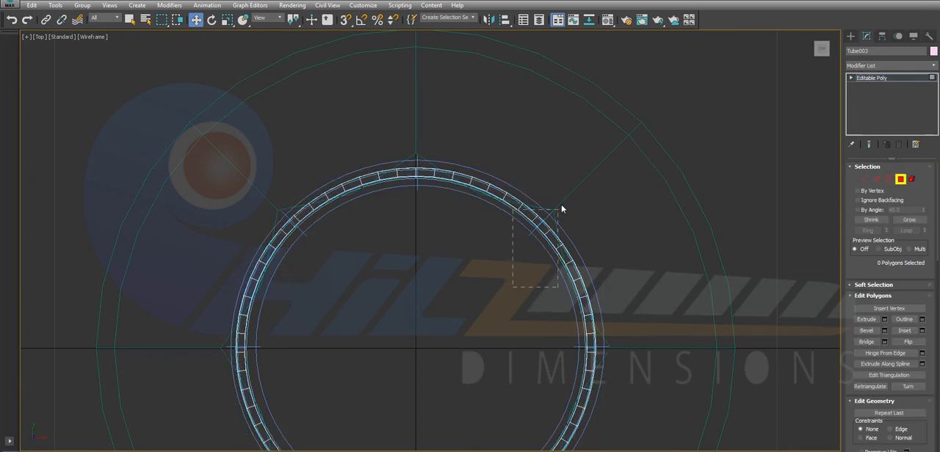
pyautogui.moveTo(587, 170); pyautogui.dragTo(587, 170)
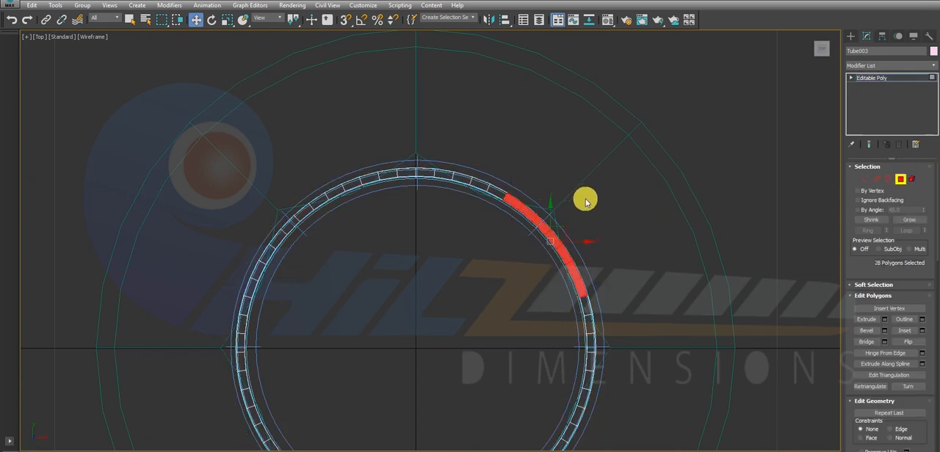
pyautogui.click(583, 199)
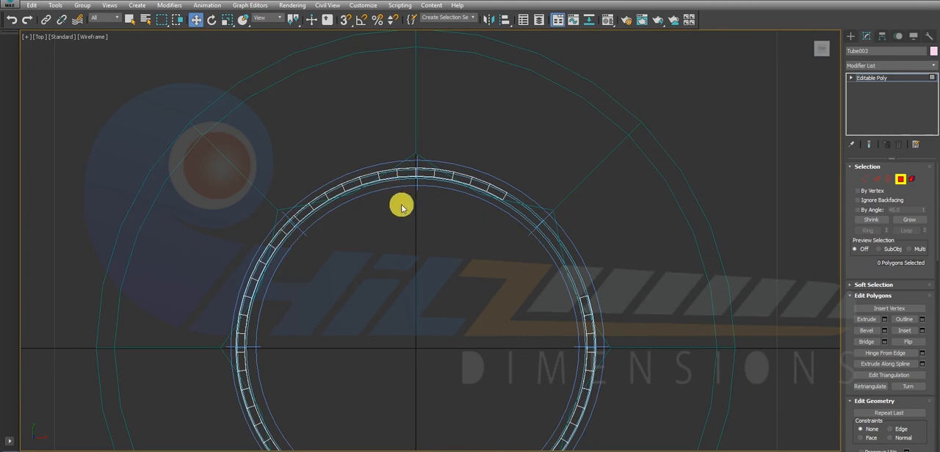
pyautogui.moveTo(312, 160); pyautogui.dragTo(312, 160)
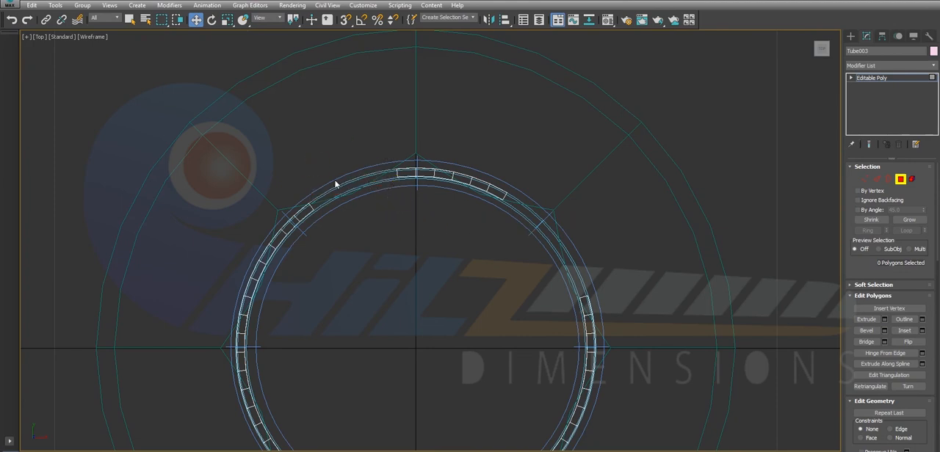
# Delete the tube's remaining side and lower polygons, keeping only the short arc at the upper edge, and leave polygon editing.
pyautogui.scroll(-3, 359, 223)
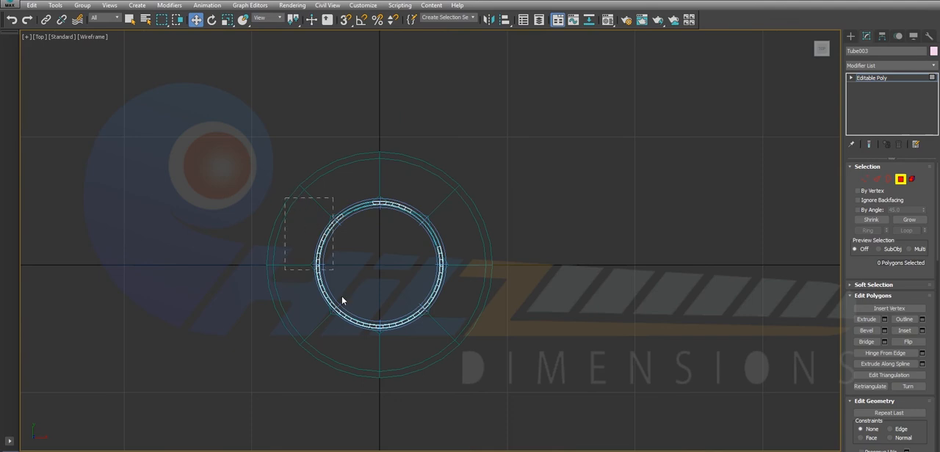
pyautogui.moveTo(357, 338); pyautogui.dragTo(357, 338)
pyautogui.press('Delete')
pyautogui.moveTo(413, 241); pyautogui.dragTo(487, 365)
pyautogui.press('Delete')
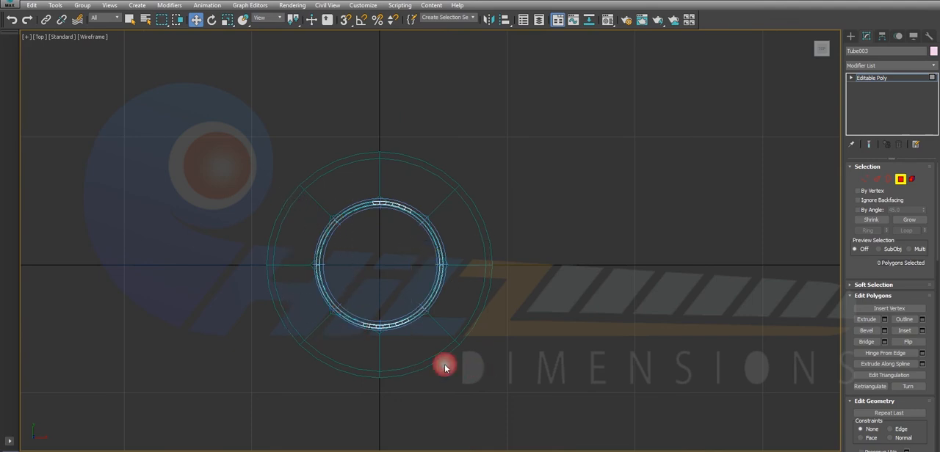
pyautogui.moveTo(325, 278); pyautogui.dragTo(353, 301)
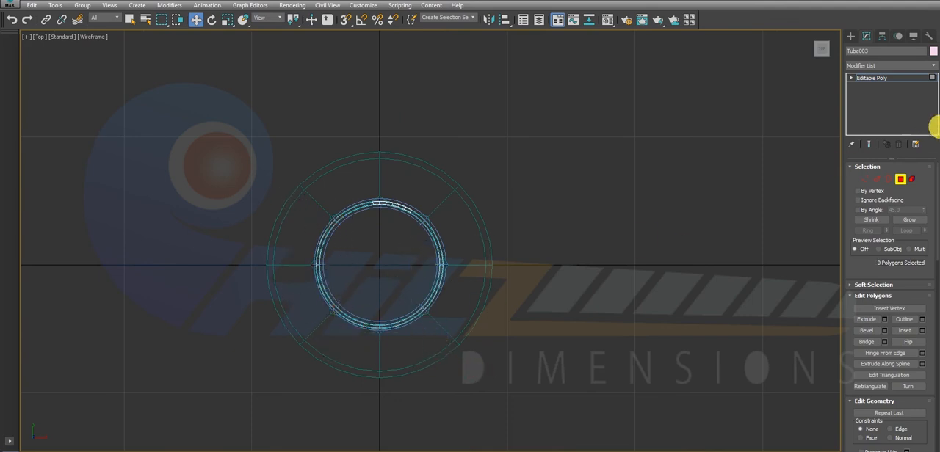
pyautogui.click(900, 180)
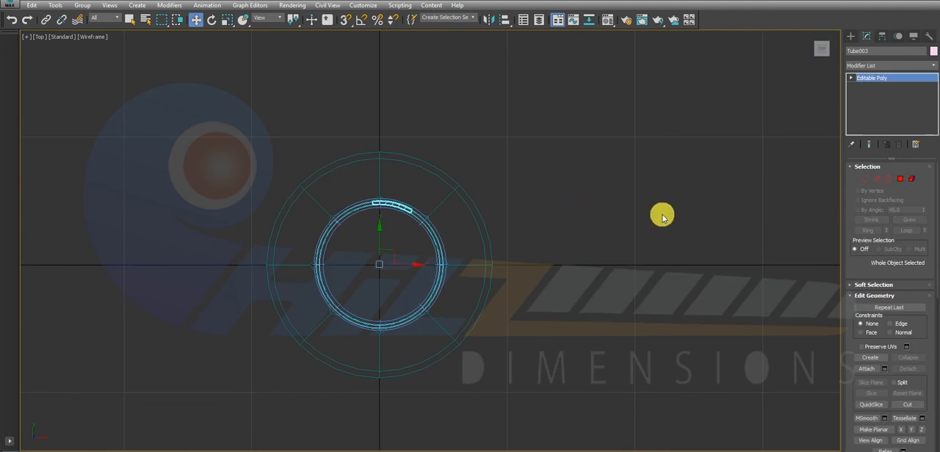
# Check the remaining tube segment under the ring in perspective and reselect it in the maximized top view.
pyautogui.hotkey('alt', 'w')
pyautogui.hotkey('alt', 'w')
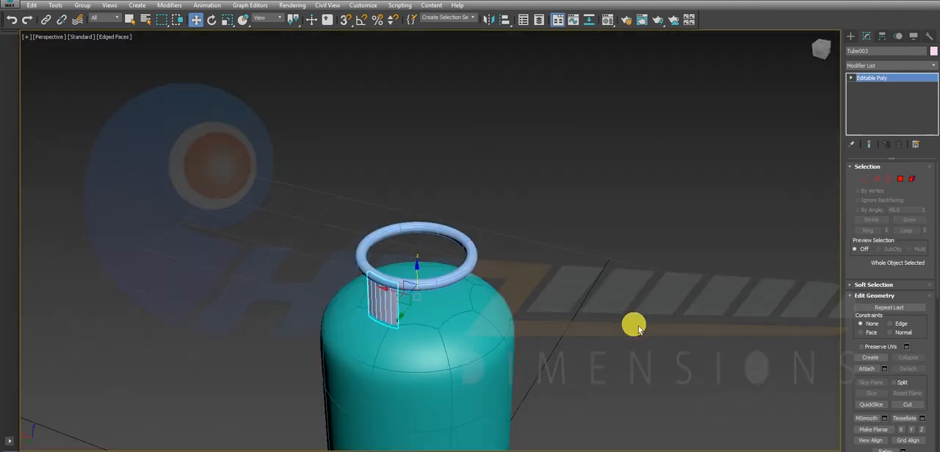
pyautogui.click(593, 263)
pyautogui.keyDown('alt'); pyautogui.moveTo(565, 270); pyautogui.dragTo(570, 298, button='middle'); pyautogui.keyUp('alt')
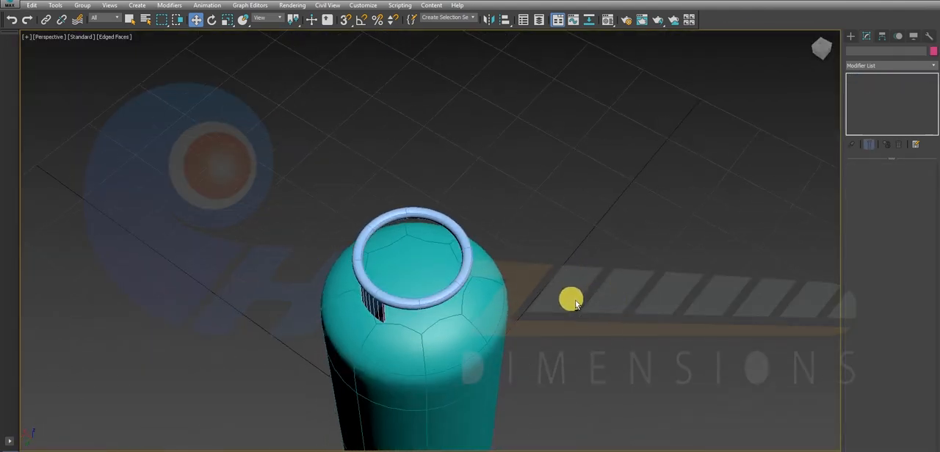
pyautogui.hotkey('alt', 'w')
pyautogui.click(252, 130)
pyautogui.hotkey('alt', 'w')
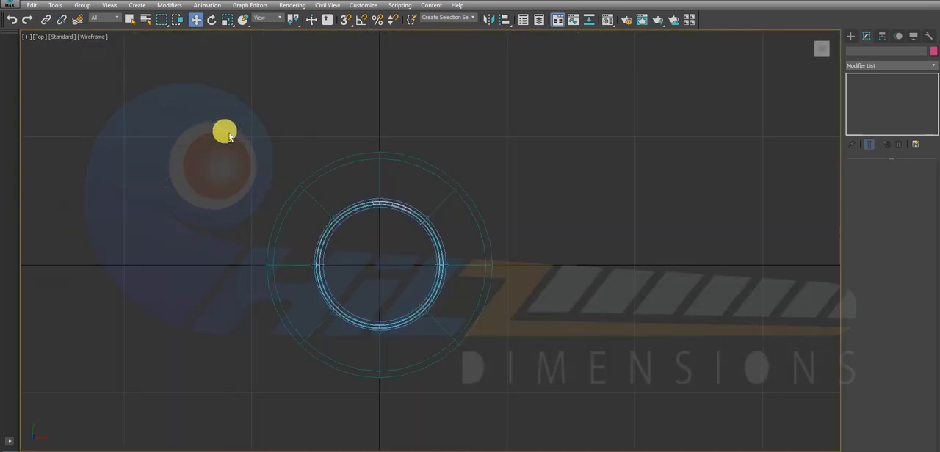
pyautogui.click(385, 206)
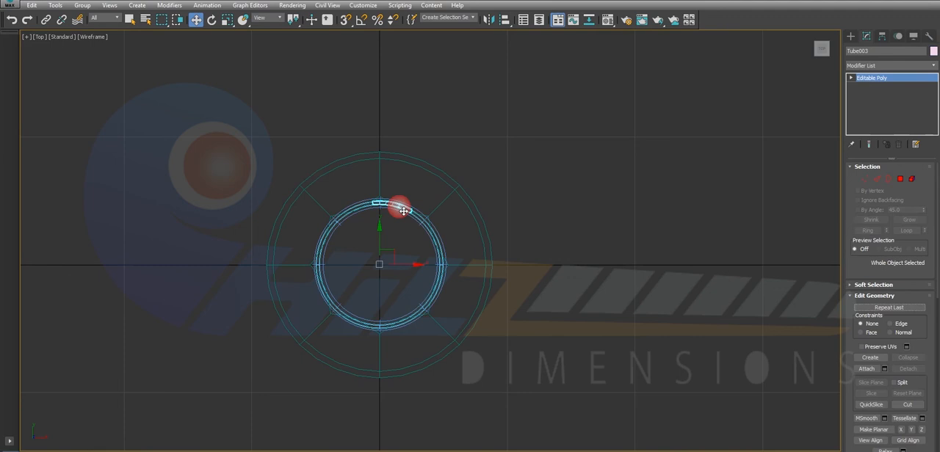
pyautogui.hotkey('alt', 'w')
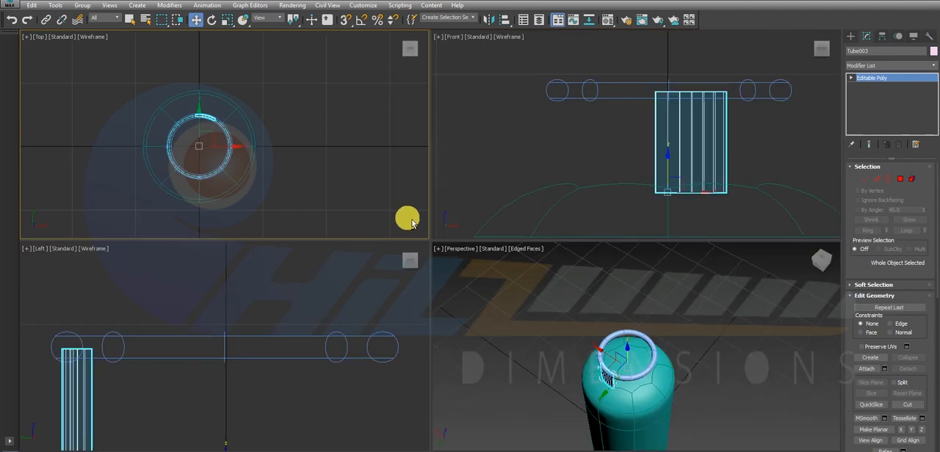
pyautogui.hotkey('alt', 'w')
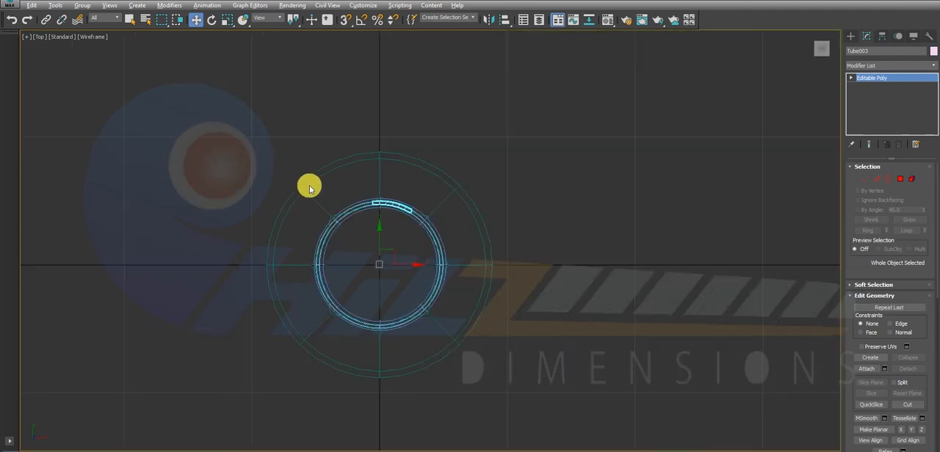
# Activate the Rotate tool for the selected tube segment and turn on angle snapping.
pyautogui.press('e')
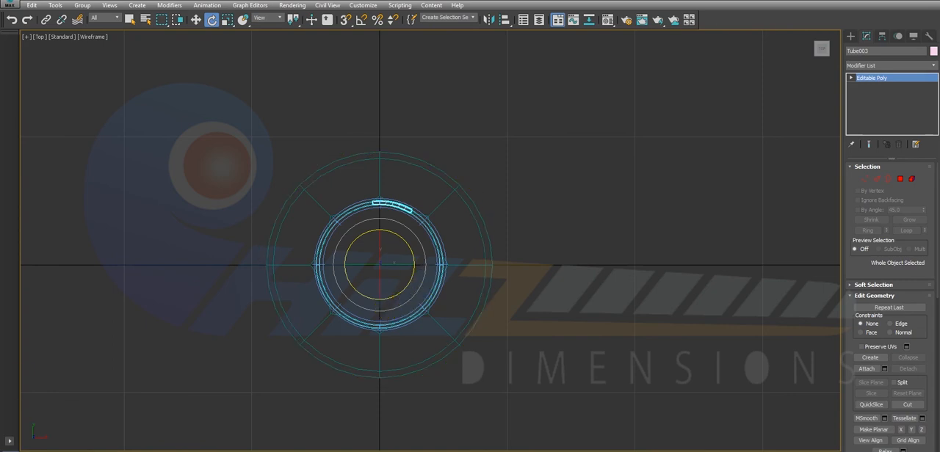
pyautogui.press('super')
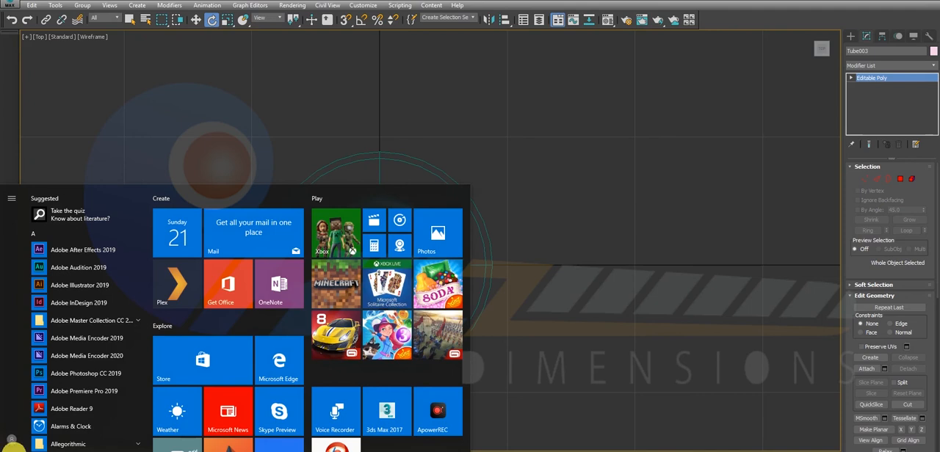
pyautogui.press('super')
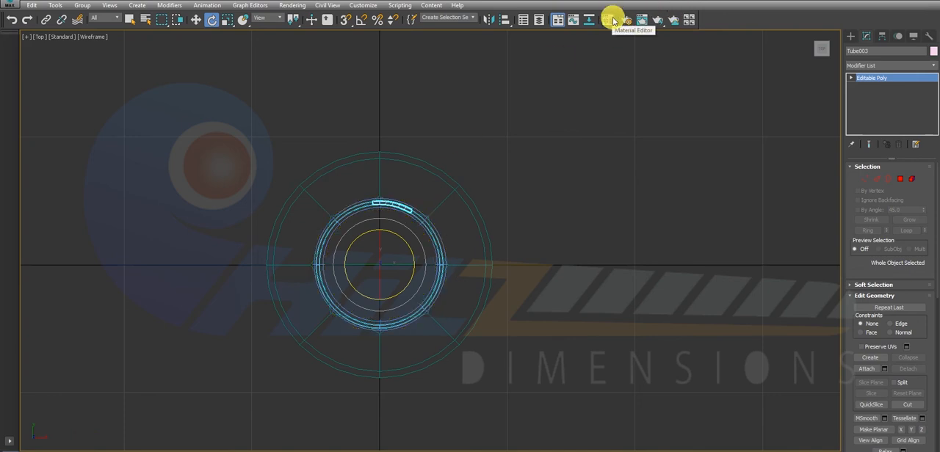
pyautogui.click(360, 25)
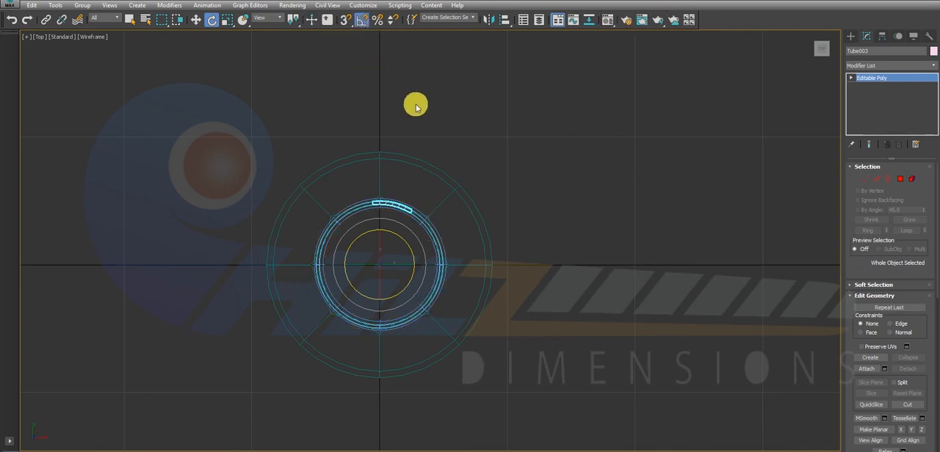
# Set the angle snap increment to 120 degrees in the grid and snap settings.
pyautogui.rightClick(364, 24)
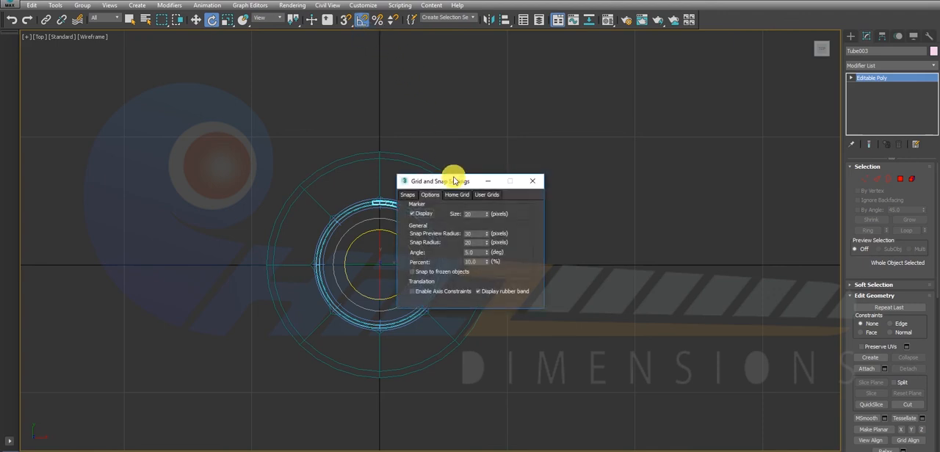
pyautogui.moveTo(464, 183); pyautogui.dragTo(660, 151)
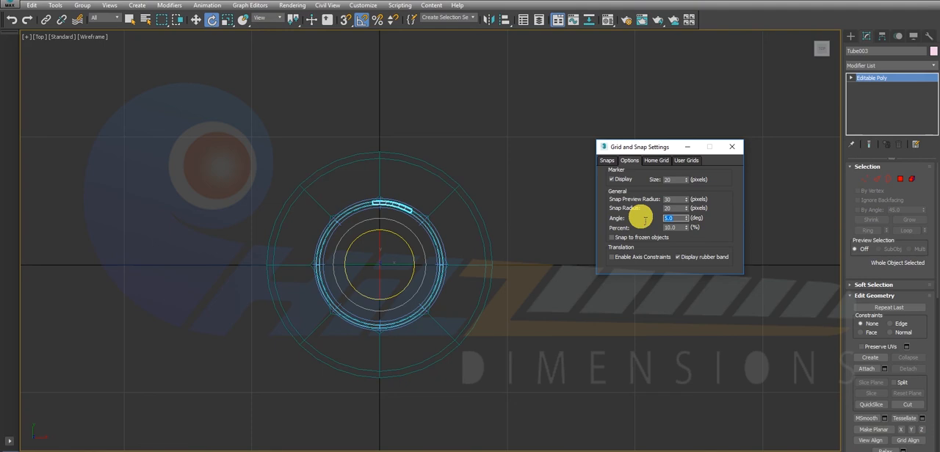
pyautogui.write('120')
pyautogui.press('Return')
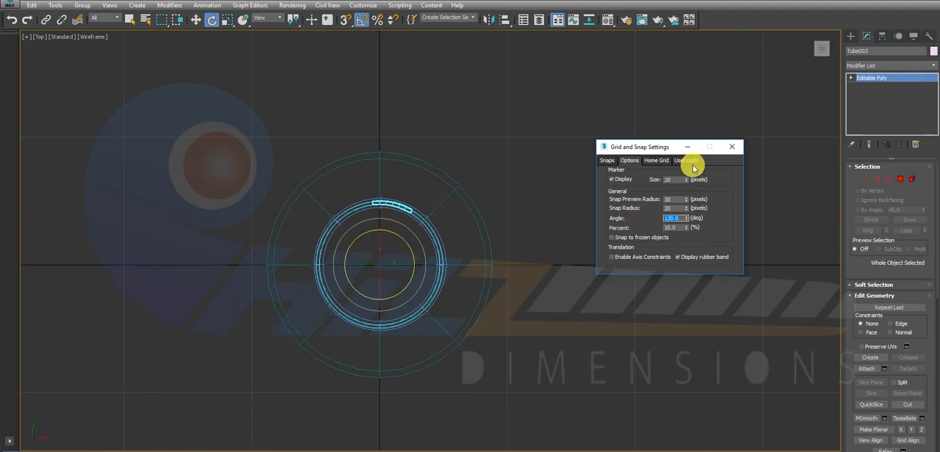
pyautogui.click(732, 147)
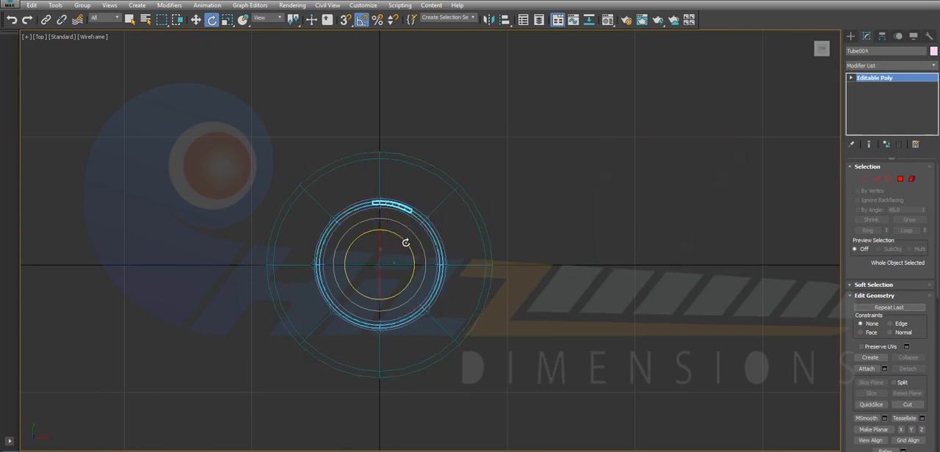
# Rotate-clone the tube segment clockwise by 120 degrees around the ring's centre, making 2 independent copies, and check them in perspective.
pyautogui.moveTo(408, 244); pyautogui.dragTo(405, 243)
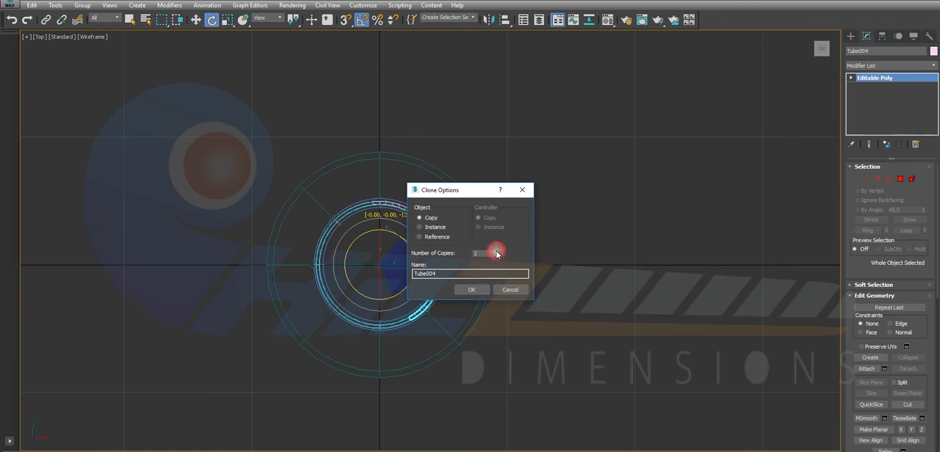
pyautogui.click(474, 292)
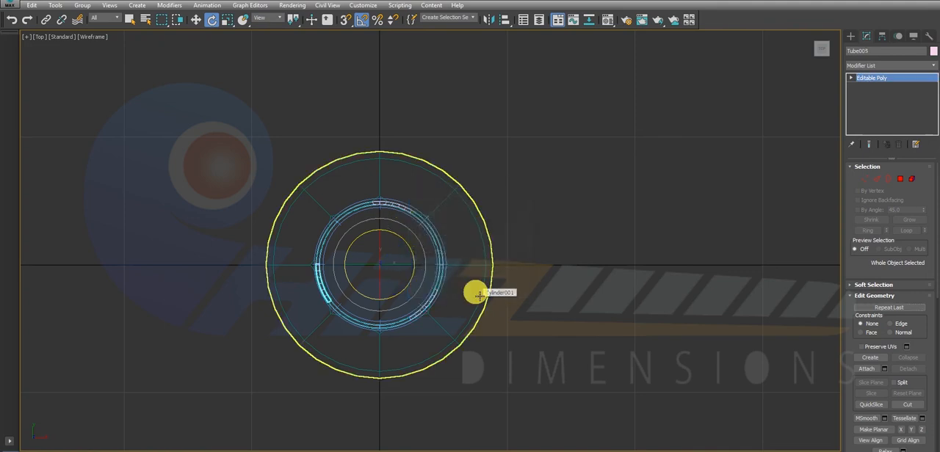
pyautogui.hotkey('alt', 'w')
pyautogui.hotkey('alt', 'w')
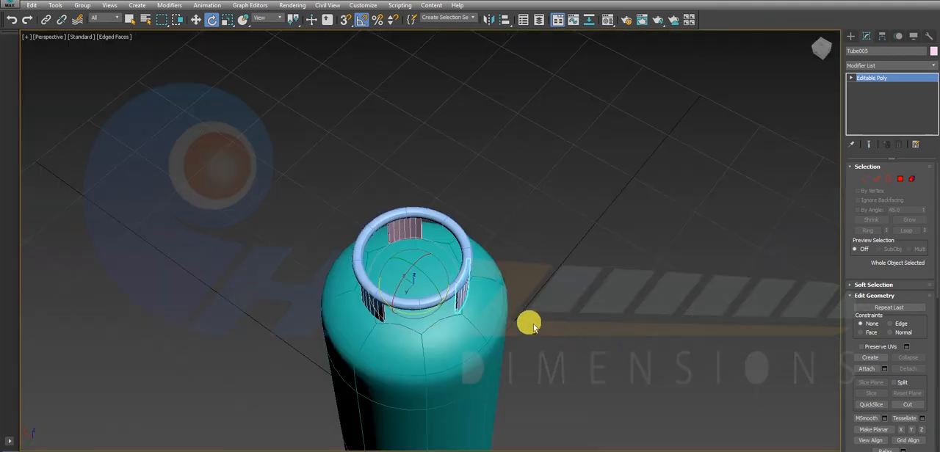
pyautogui.moveTo(495, 307); pyautogui.dragTo(550, 160, button='middle')
pyautogui.scroll(-5, 550, 159)
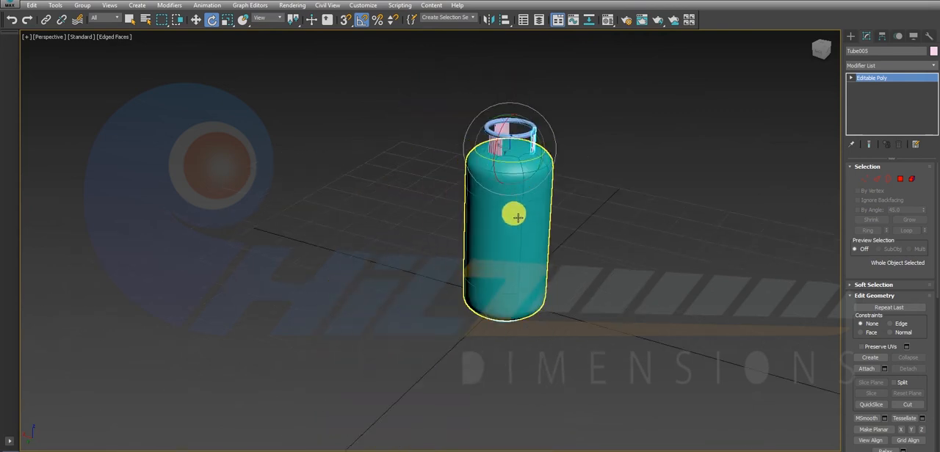
# Select all objects of the gas cylinder and assign them the 01 - Default material.
pyautogui.hotkey('ctrl', 'a')
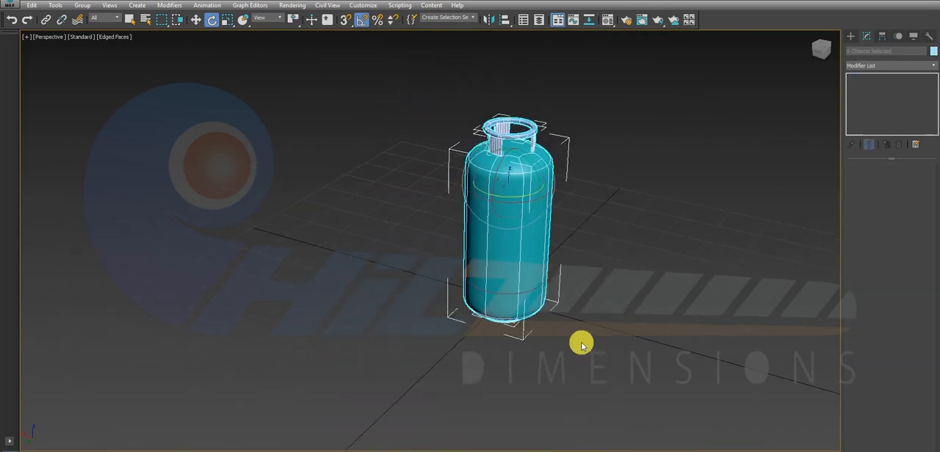
pyautogui.press('m')
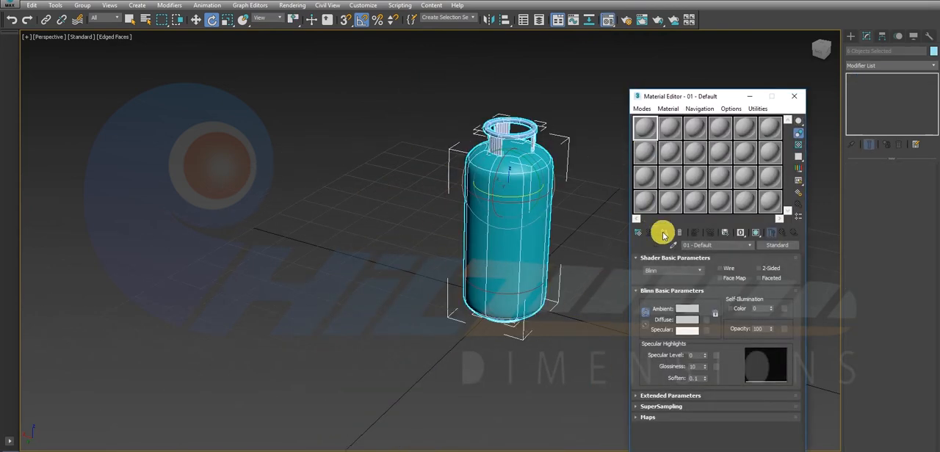
pyautogui.click(665, 232)
pyautogui.click(794, 96)
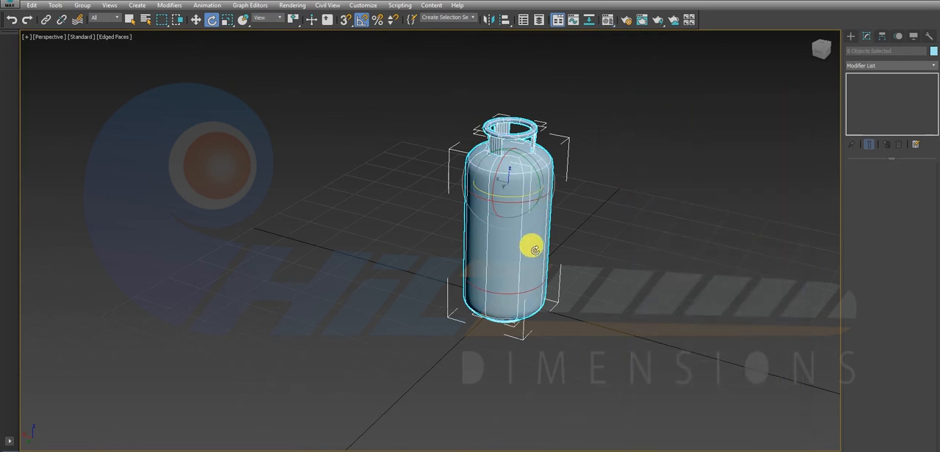
# Set the 01 - Default material's diffuse colour to pure red (255, 0, 0) and deselect the objects.
pyautogui.press('m')
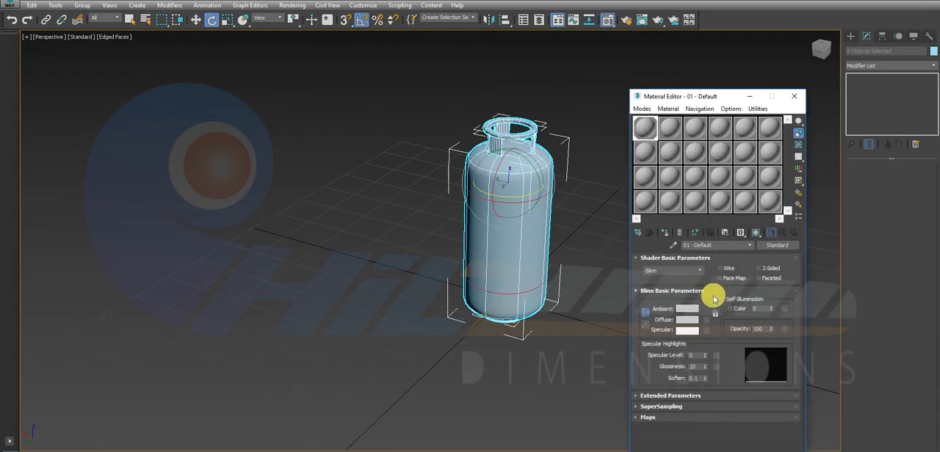
pyautogui.click(688, 320)
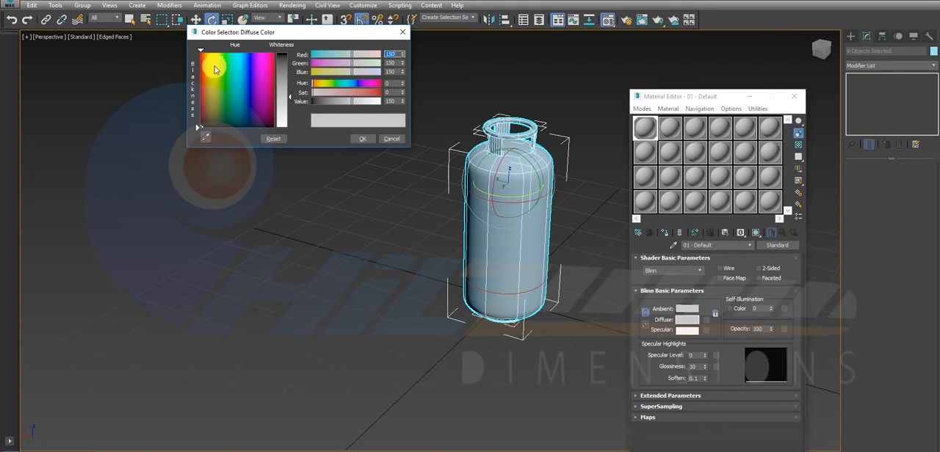
pyautogui.moveTo(210, 67); pyautogui.dragTo(201, 53)
pyautogui.moveTo(290, 72); pyautogui.dragTo(287, 55)
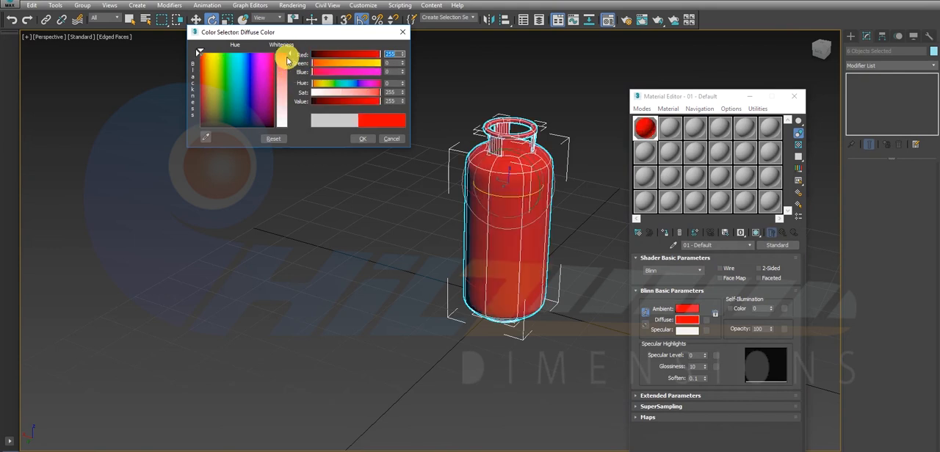
pyautogui.click(362, 139)
pyautogui.click(413, 95)
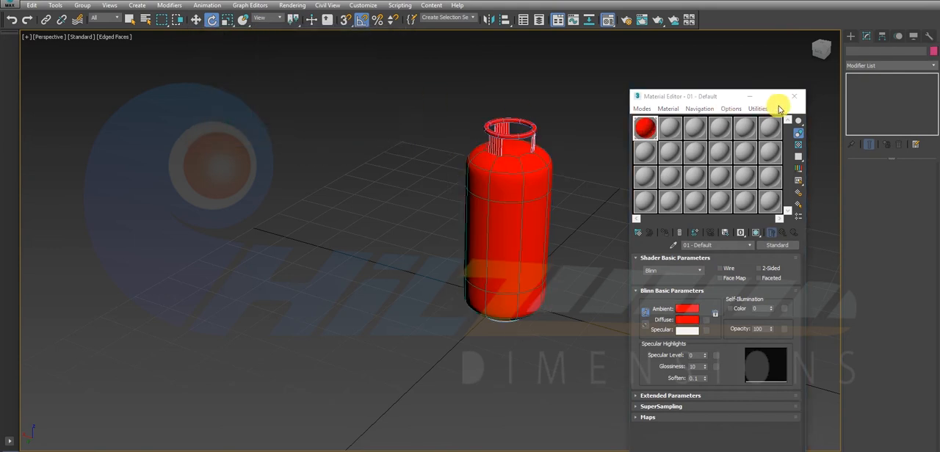
pyautogui.click(795, 97)
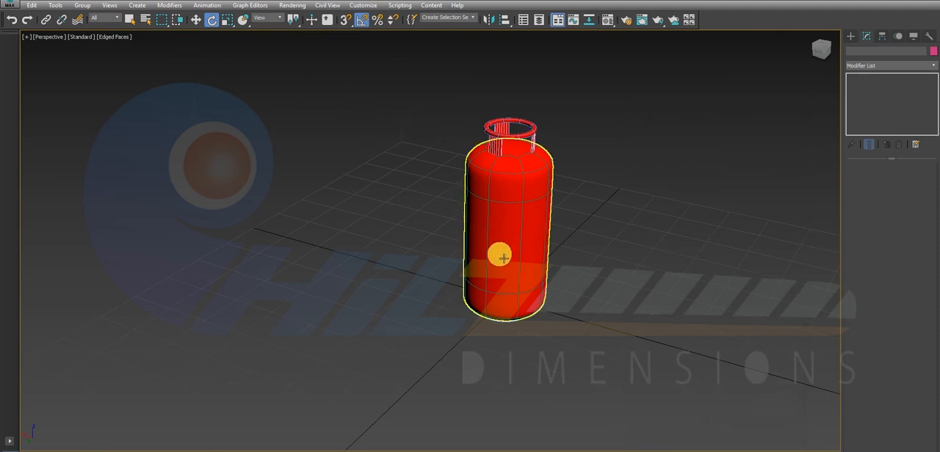
# Shorten the cylinder body by moving its lower vertices upward along Z, and return to the MeshSmooth level.
pyautogui.keyDown('alt'); pyautogui.moveTo(526, 242); pyautogui.dragTo(484, 195, button='middle'); pyautogui.keyUp('alt')
pyautogui.click(518, 216)
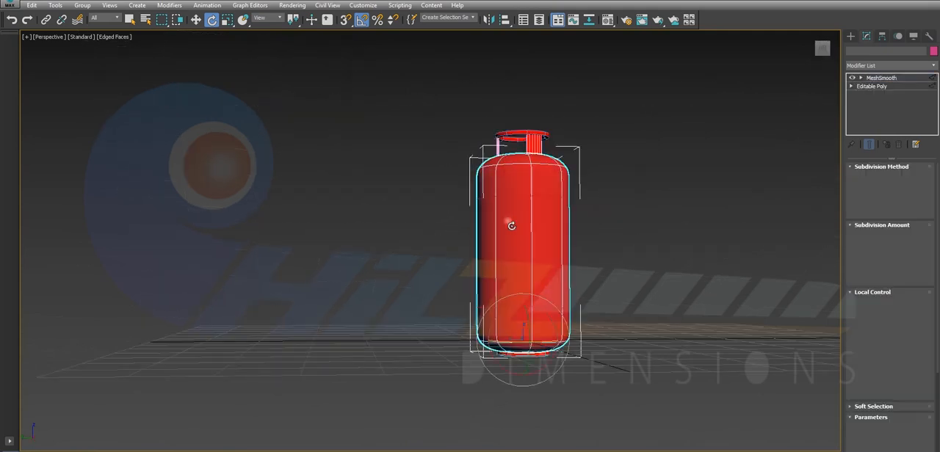
pyautogui.click(851, 86)
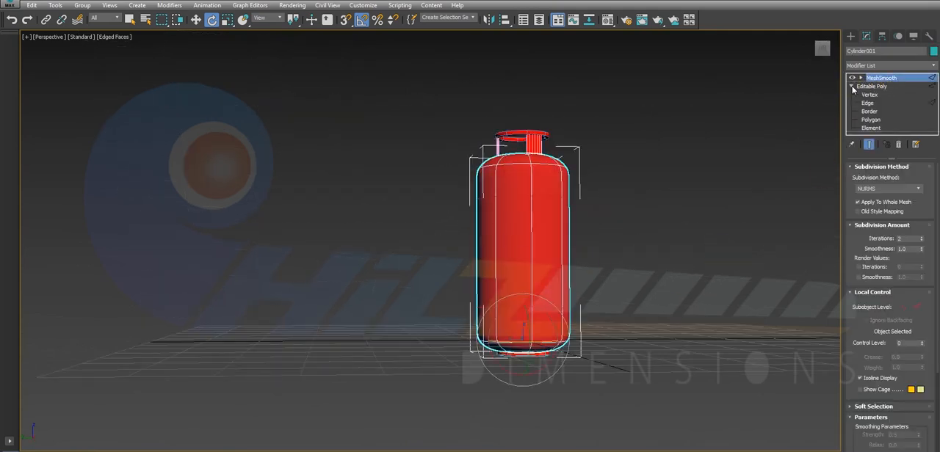
pyautogui.click(869, 95)
pyautogui.moveTo(429, 257); pyautogui.dragTo(637, 412)
pyautogui.click(528, 321)
pyautogui.press('w')
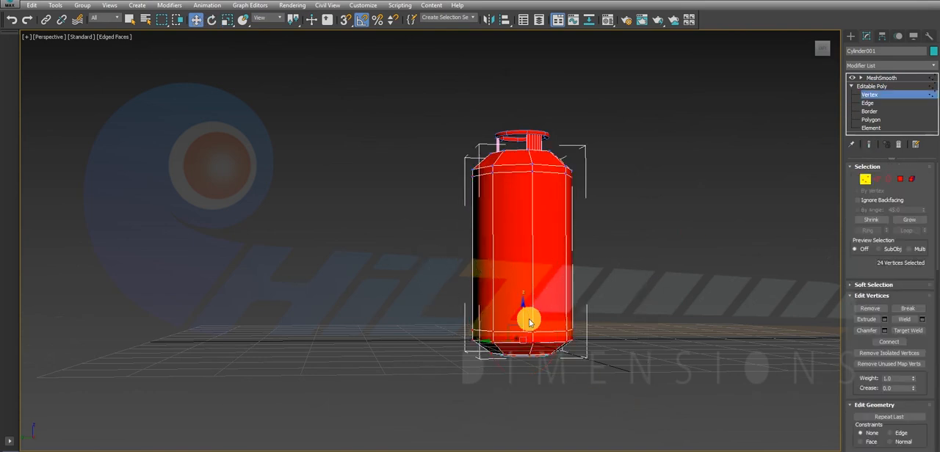
pyautogui.moveTo(526, 314); pyautogui.dragTo(539, 268)
pyautogui.click(863, 94)
pyautogui.click(880, 78)
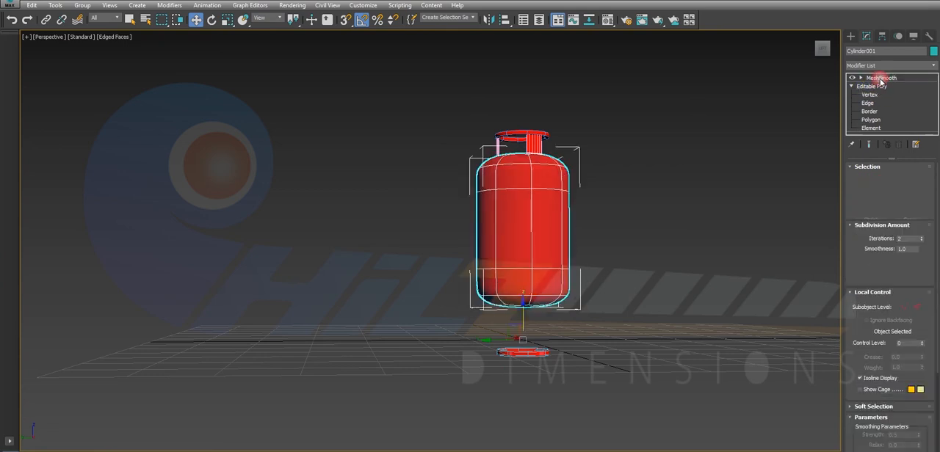
# Lengthen the body slightly by moving its lower vertices partway back down, and return to the MeshSmooth level.
pyautogui.click(492, 252)
pyautogui.moveTo(568, 291)
pyautogui.keyDown('alt'); pyautogui.mouseDown(button='middle')
pyautogui.moveTo(547, 303)
pyautogui.moveTo(558, 276)
pyautogui.moveTo(561, 286)
pyautogui.mouseUp(button='middle'); pyautogui.keyUp('alt')
pyautogui.click(869, 95)
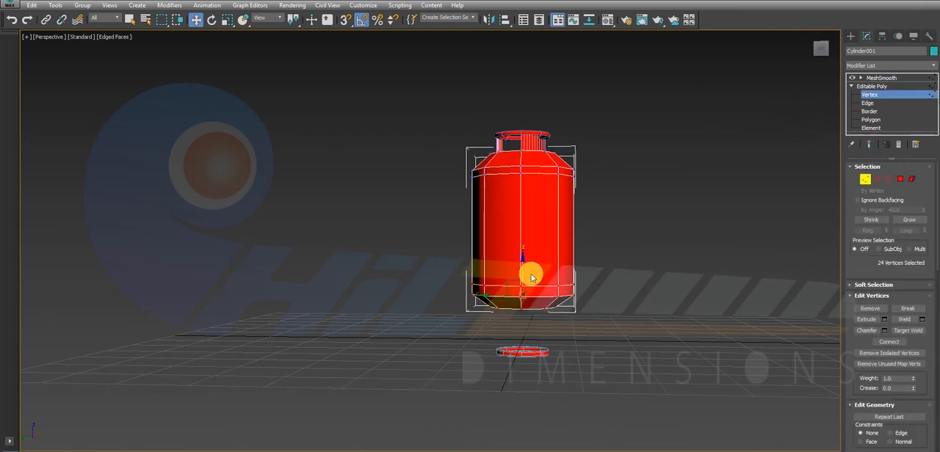
pyautogui.moveTo(527, 271); pyautogui.dragTo(539, 299)
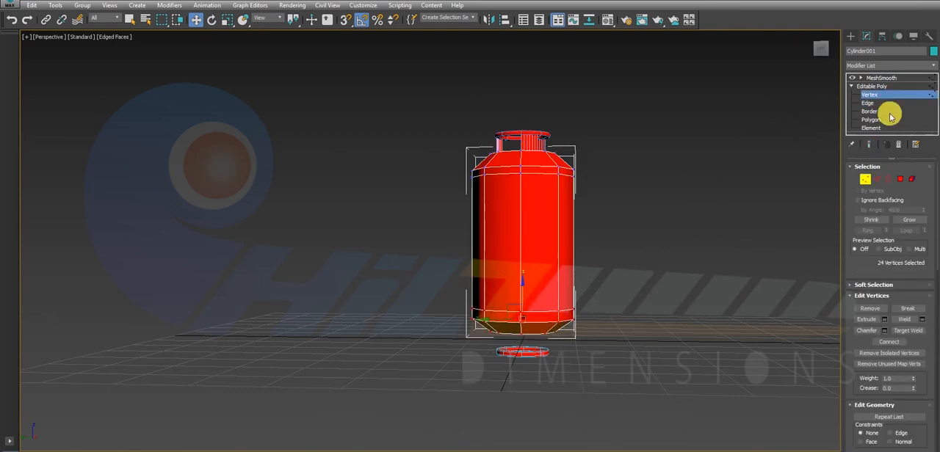
pyautogui.click(892, 78)
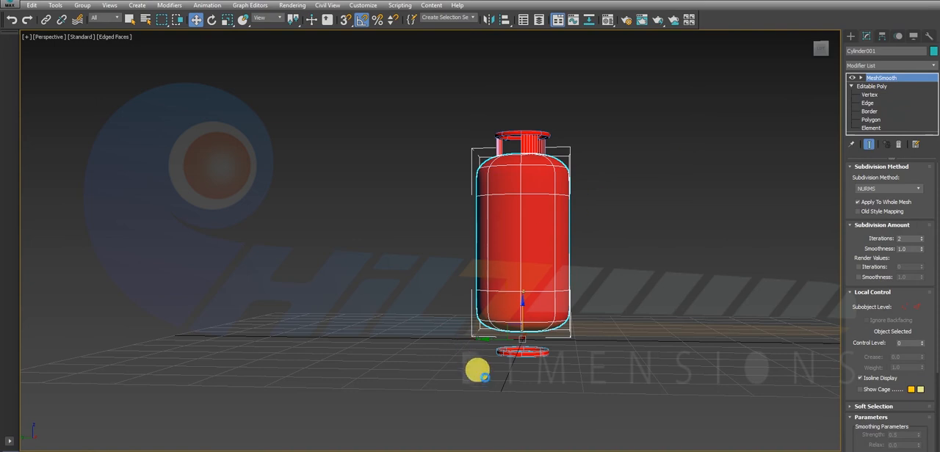
# Move the base ring up in the front view until its upper edge meets the rounded underside of the body.
pyautogui.click(539, 359)
pyautogui.hotkey('alt', 'w')
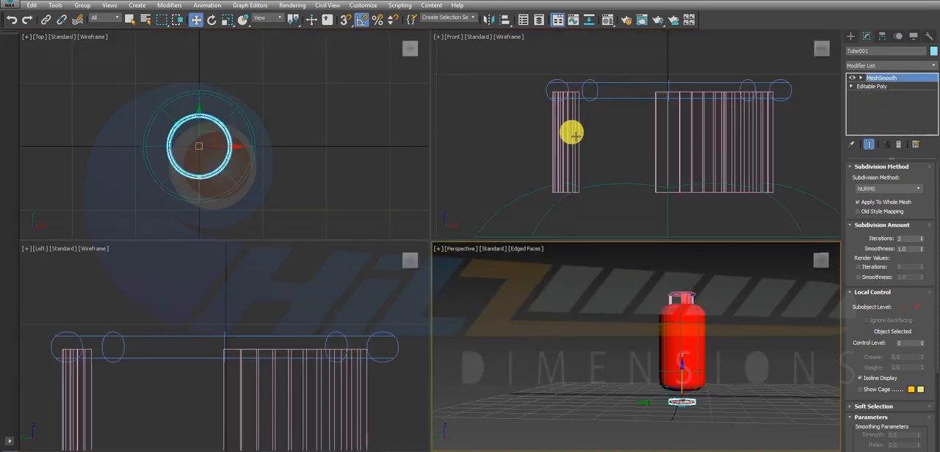
pyautogui.hotkey('alt', 'w')
pyautogui.press('z')
pyautogui.scroll(-4, 541, 323)
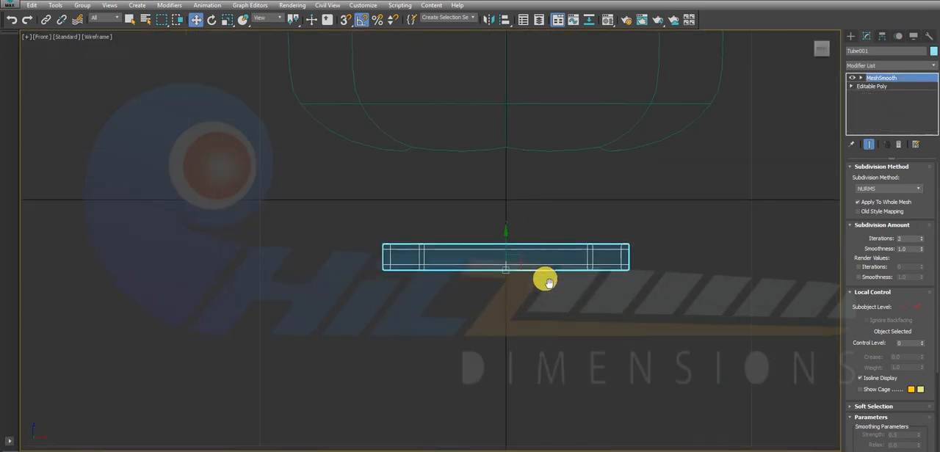
pyautogui.moveTo(545, 277); pyautogui.dragTo(522, 335, button='middle')
pyautogui.moveTo(484, 312); pyautogui.dragTo(518, 208, button='middle')
pyautogui.moveTo(521, 229); pyautogui.dragTo(530, 210)
pyautogui.hotkey('alt', 'w')
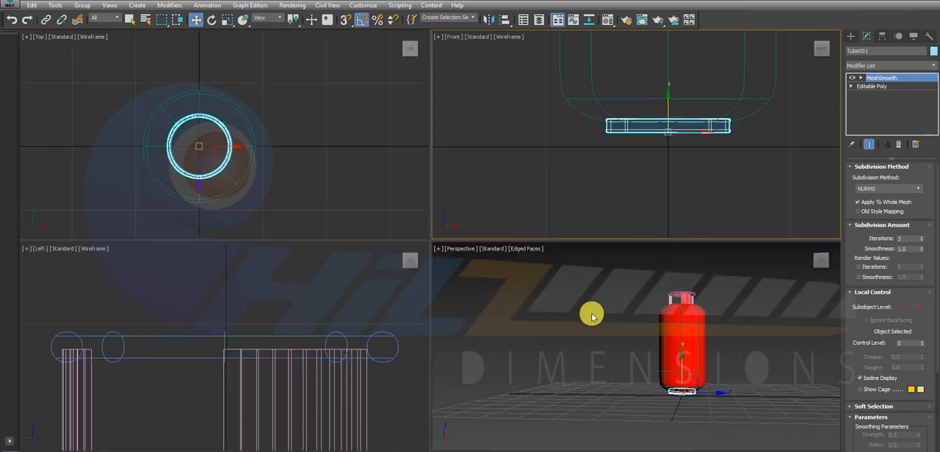
# Check the base ring's fit in perspective, maximize that view and turn off its edged faces display to view the whole cylinder.
pyautogui.press('z')
pyautogui.click(782, 356)
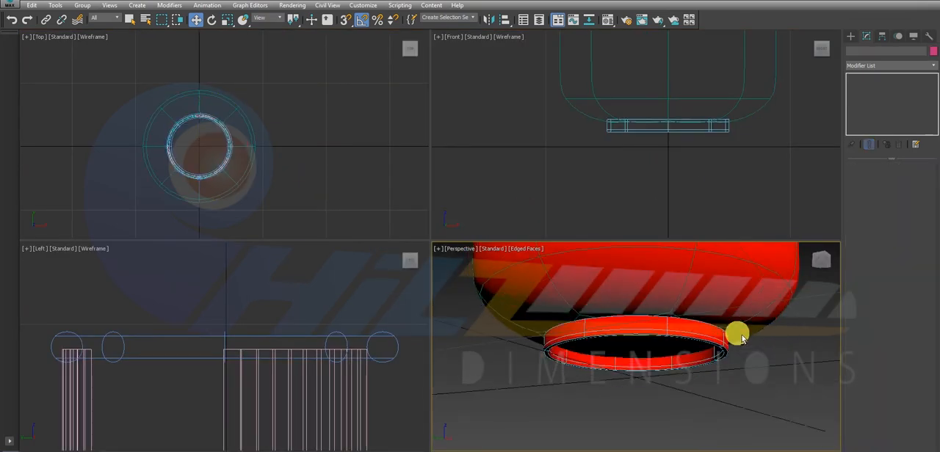
pyautogui.click(654, 335)
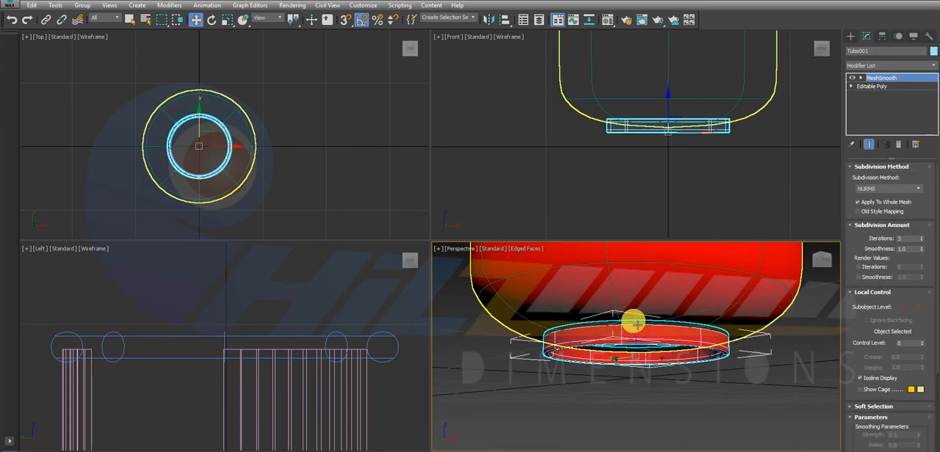
pyautogui.click(598, 408)
pyautogui.hotkey('alt', 'w')
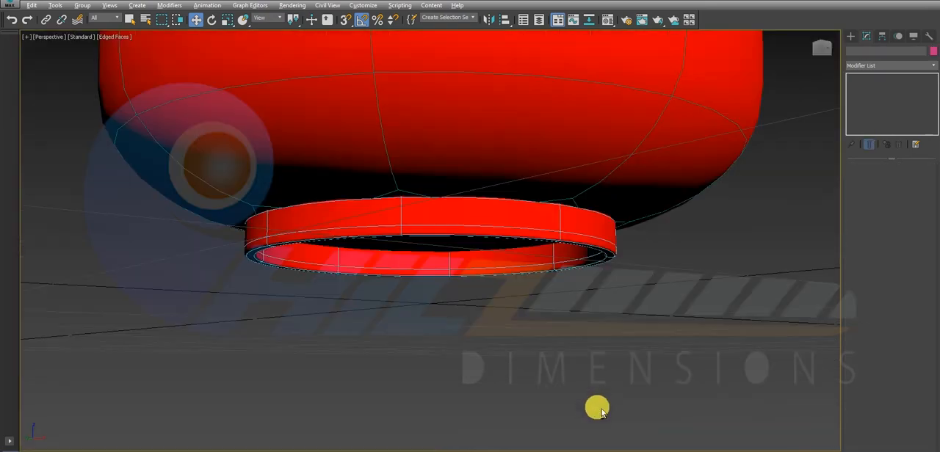
pyautogui.scroll(-10, 608, 325)
pyautogui.keyDown('alt'); pyautogui.moveTo(597, 283); pyautogui.dragTo(269, 128, button='middle'); pyautogui.keyUp('alt')
pyautogui.click(114, 37)
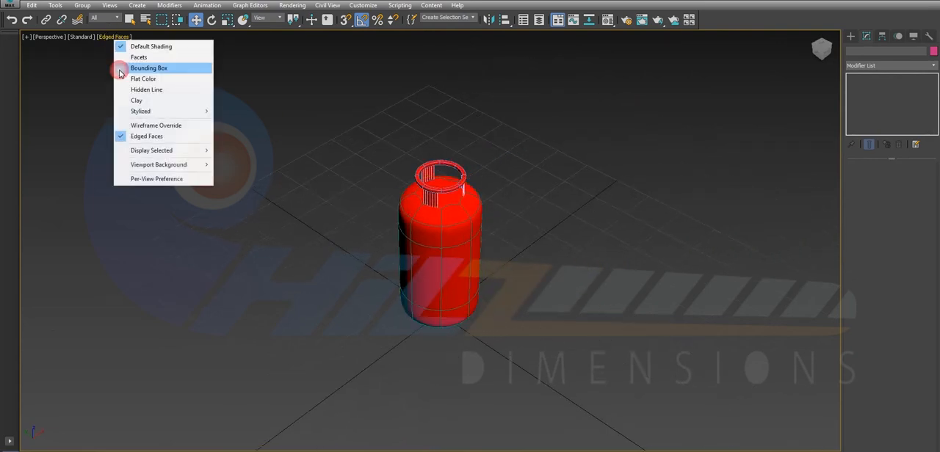
pyautogui.click(148, 138)
pyautogui.keyDown('alt'); pyautogui.moveTo(524, 301); pyautogui.dragTo(572, 292, button='middle'); pyautogui.keyUp('alt')
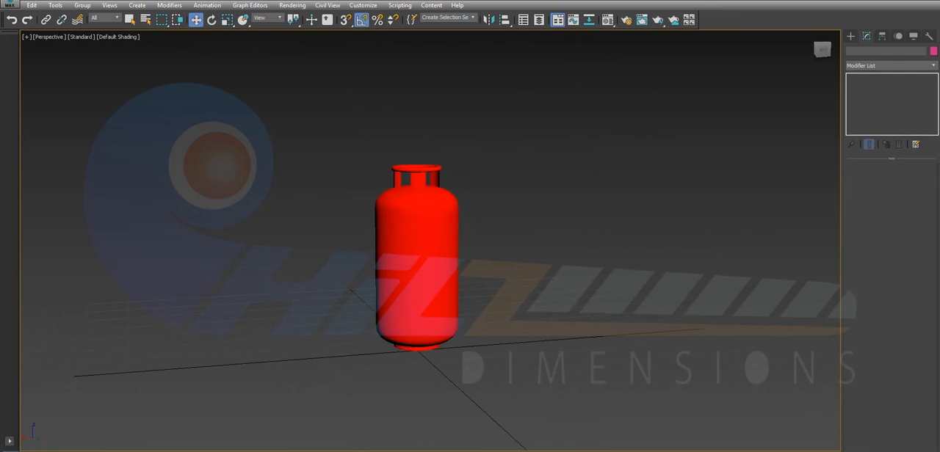